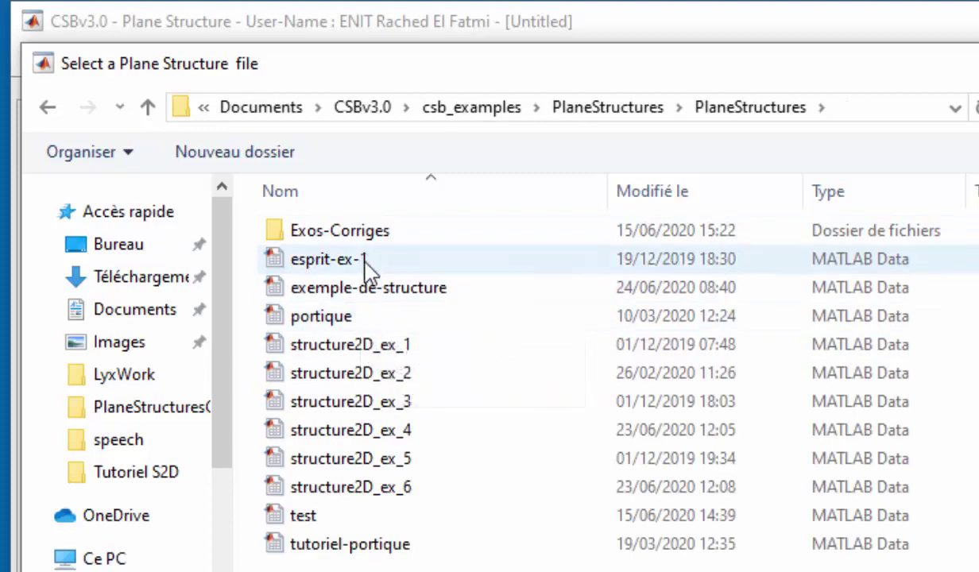
# Step: Open the plane structure file exemple-de-structure from the PlaneStructures examples folder
pyautogui.doubleClick(367, 288)
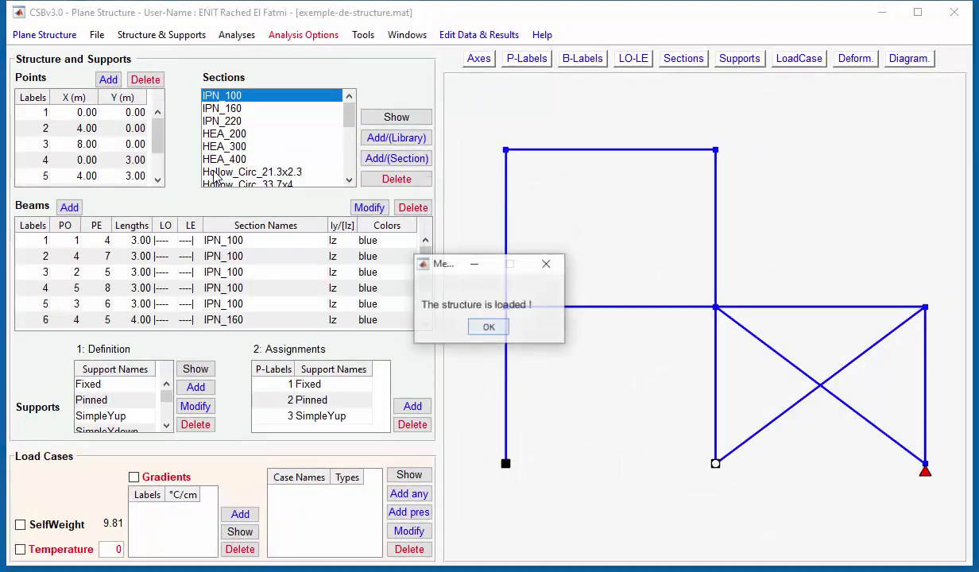
pyautogui.click(488, 328)
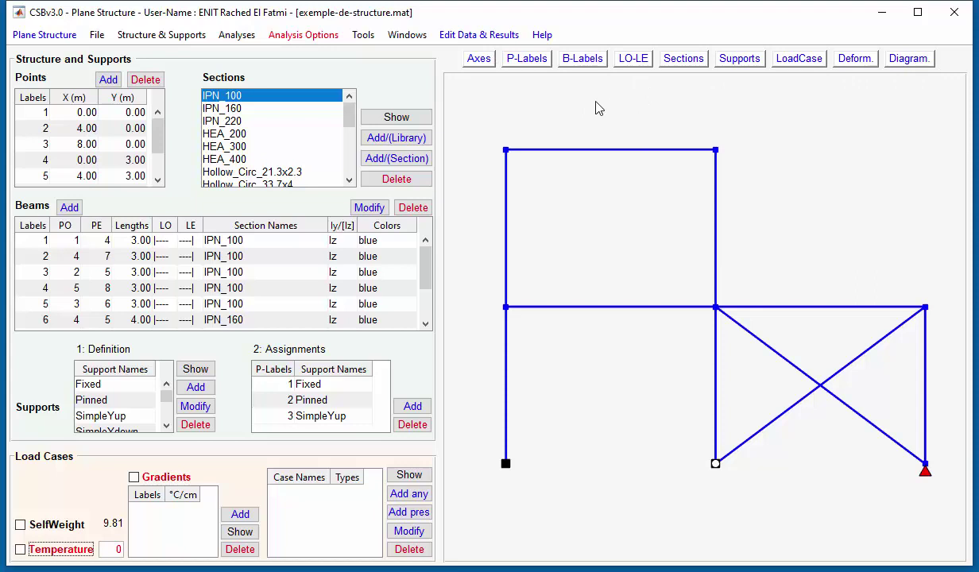
# Step: Check the structure drawing's display options in turn: coordinate axes, point labels, beam labels, beam end releases, section orientations and supports
pyautogui.click(480, 62)
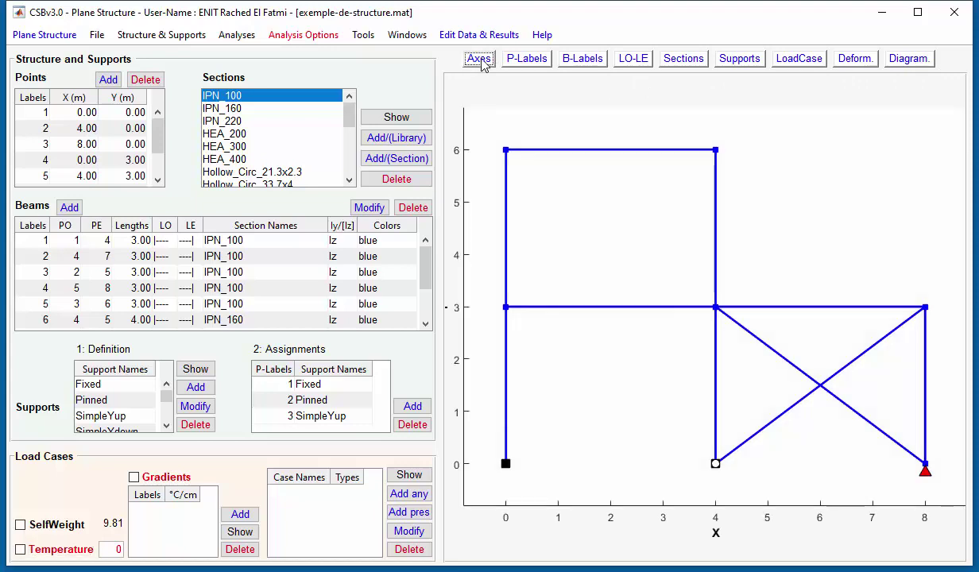
pyautogui.click(480, 61)
pyautogui.click(514, 62)
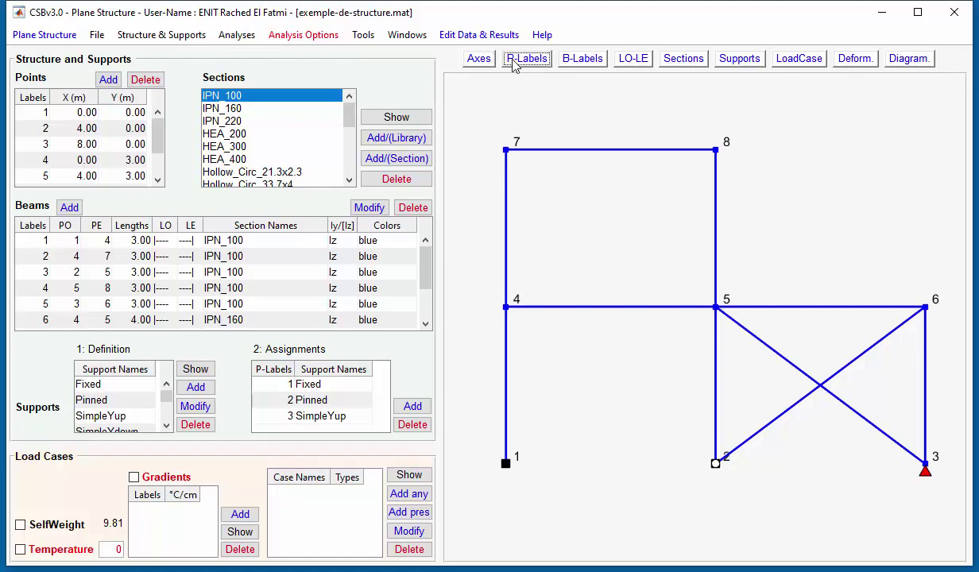
pyautogui.click(576, 62)
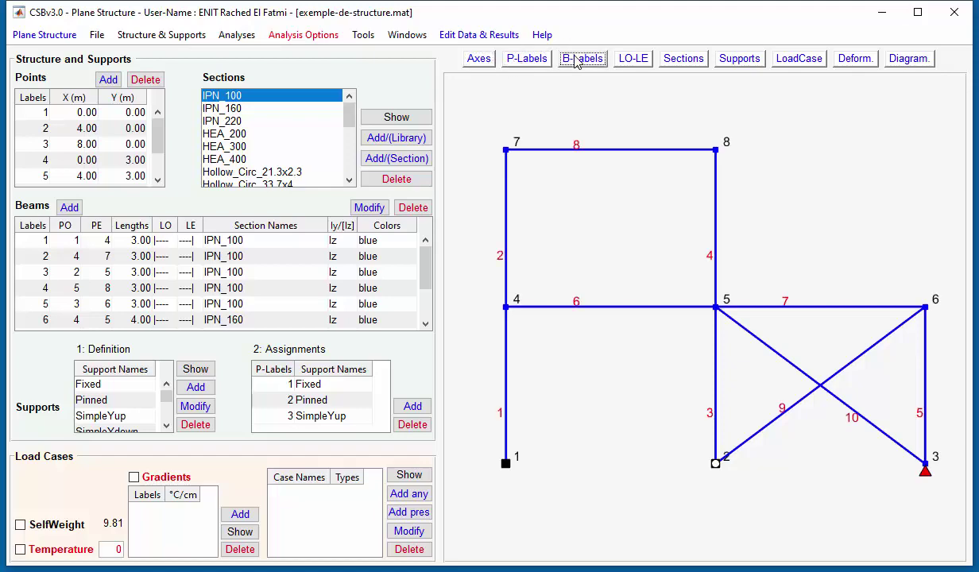
pyautogui.click(633, 59)
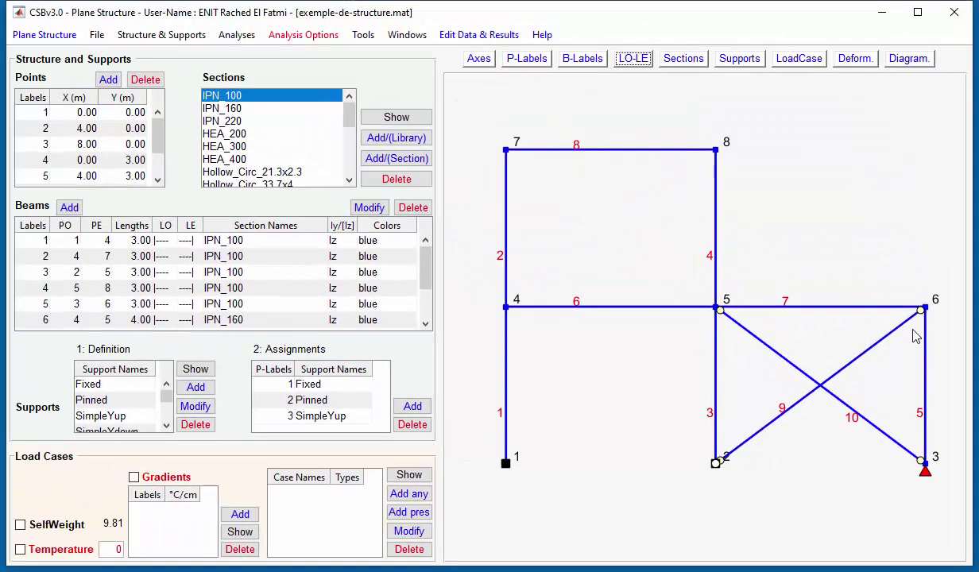
pyautogui.click(684, 60)
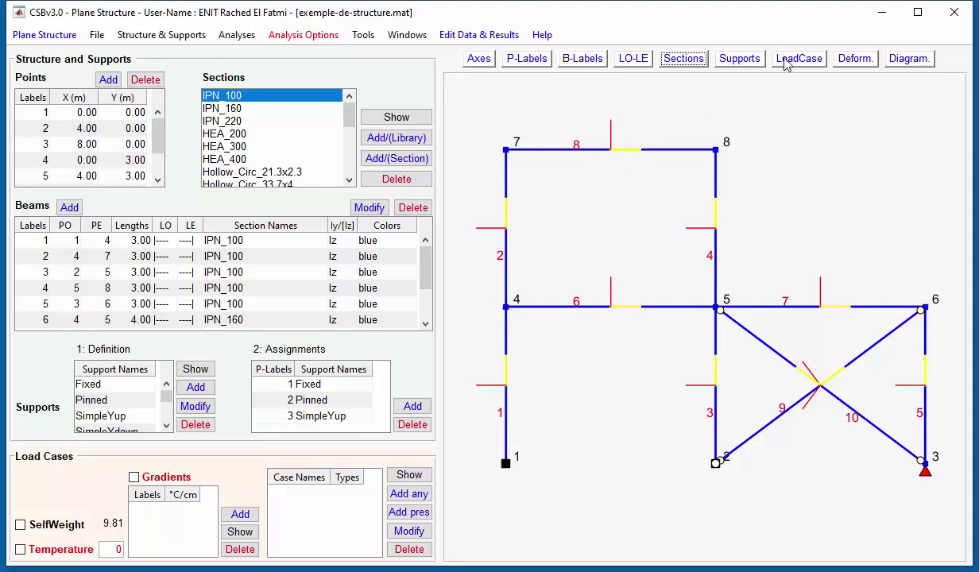
pyautogui.click(741, 59)
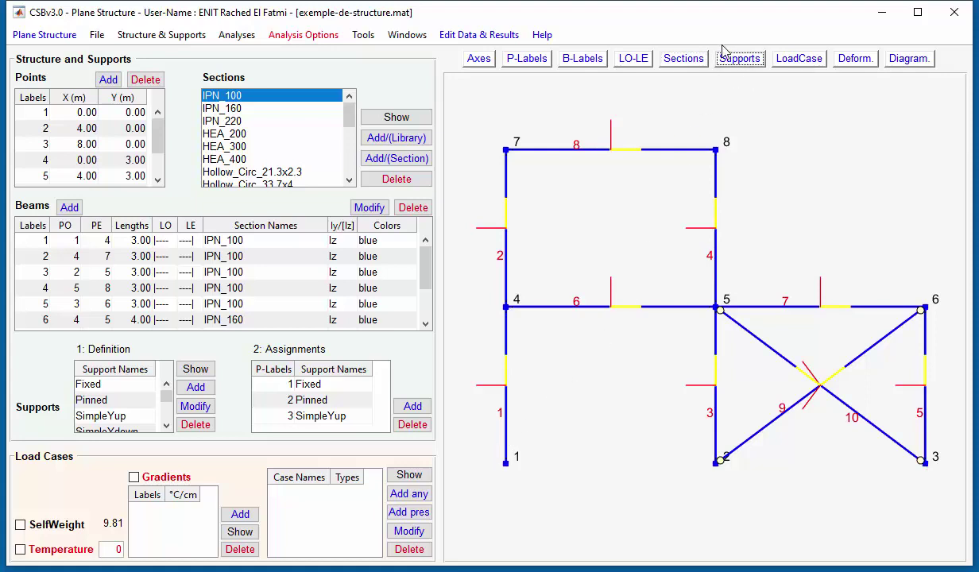
pyautogui.click(723, 59)
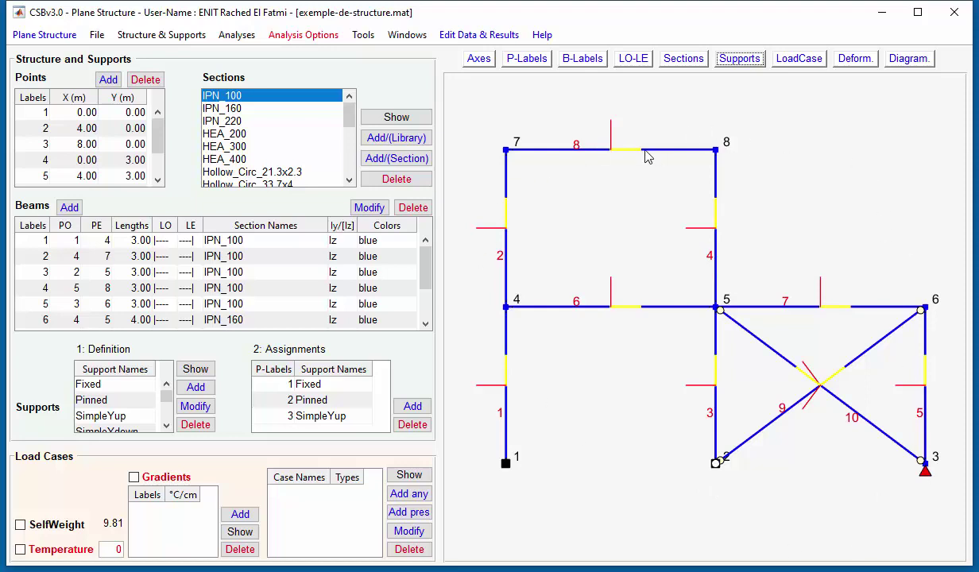
# Step: Clear the point labels, beam labels, end releases and section orientations from the drawing, toggling the coordinate axes on and off
pyautogui.click(479, 59)
pyautogui.click(521, 59)
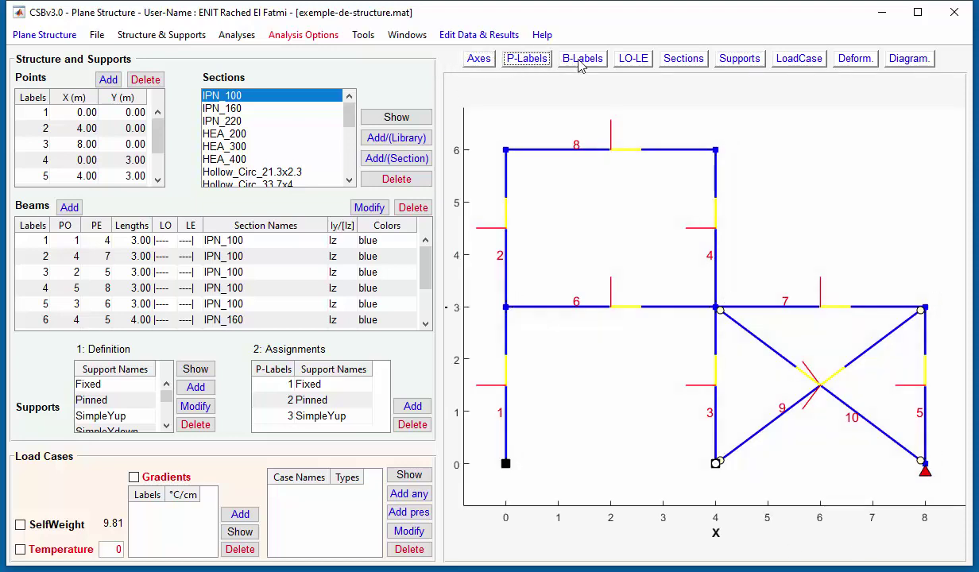
pyautogui.click(579, 64)
pyautogui.click(636, 62)
pyautogui.click(682, 62)
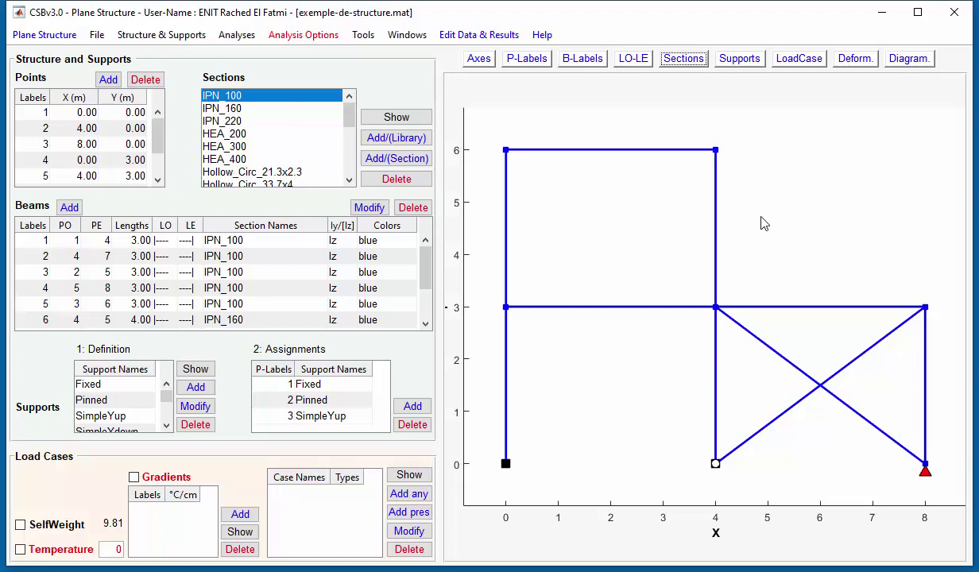
pyautogui.click(487, 61)
pyautogui.click(480, 59)
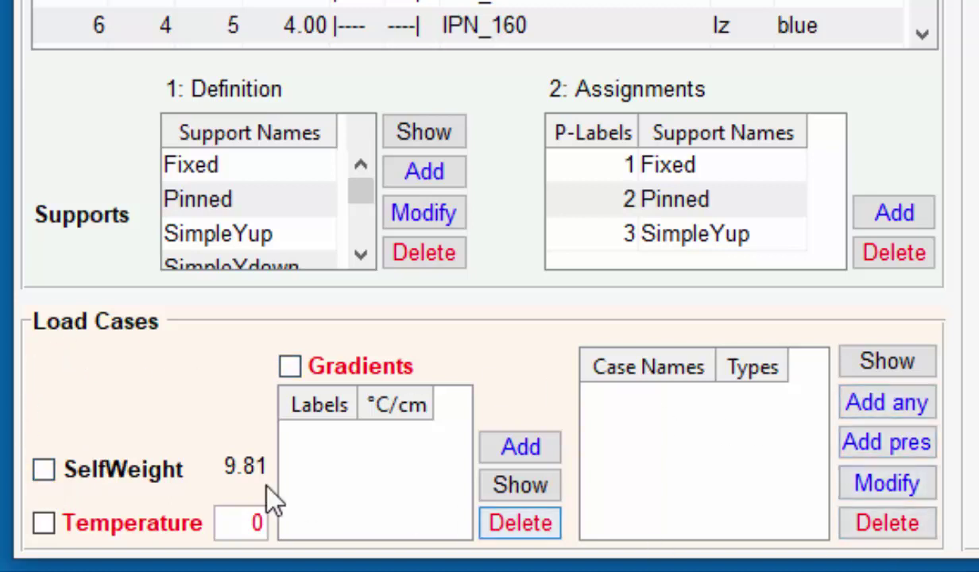
# Step: Enable the self-weight, a temperature load of 30 and the thermal gradients in the load cases
pyautogui.click(42, 467)
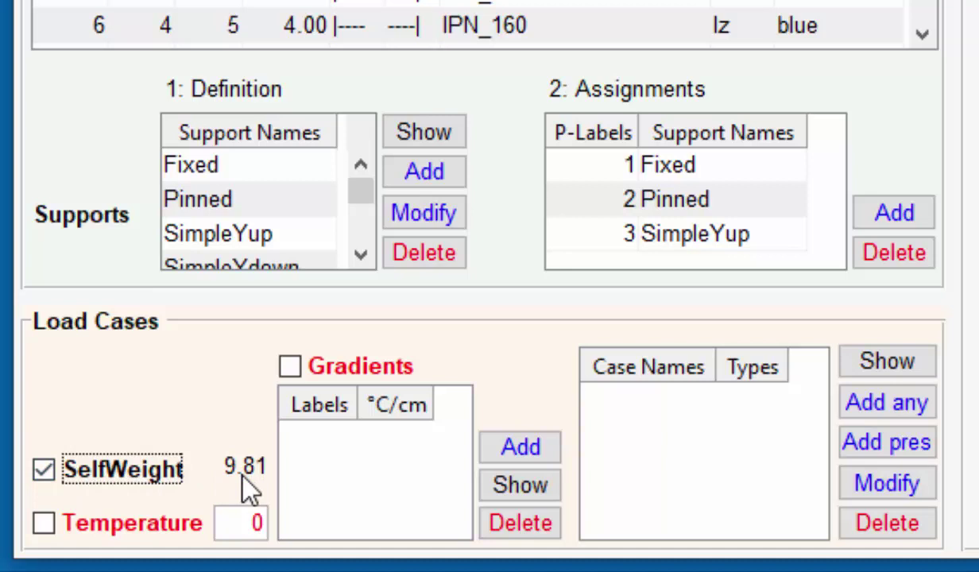
pyautogui.click(45, 526)
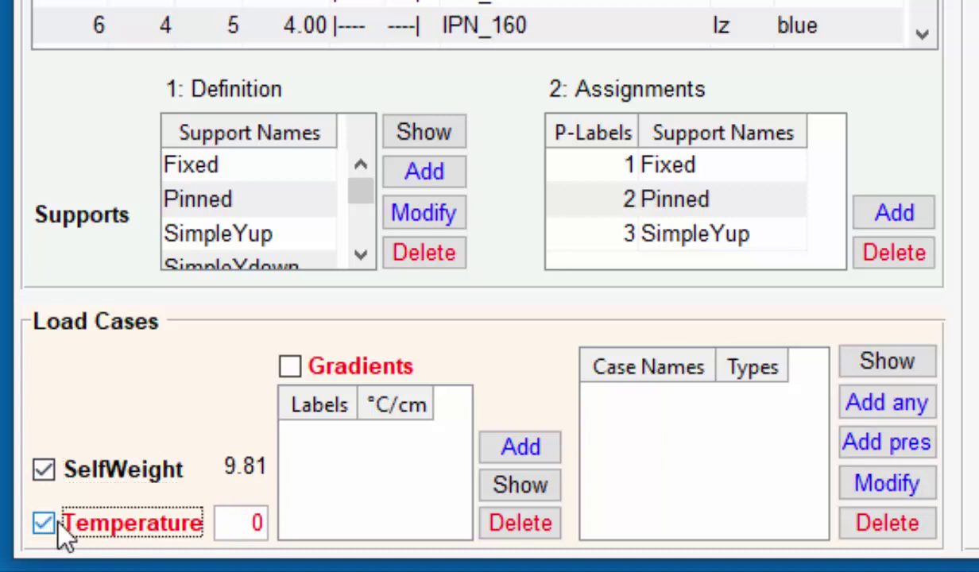
pyautogui.click(251, 521)
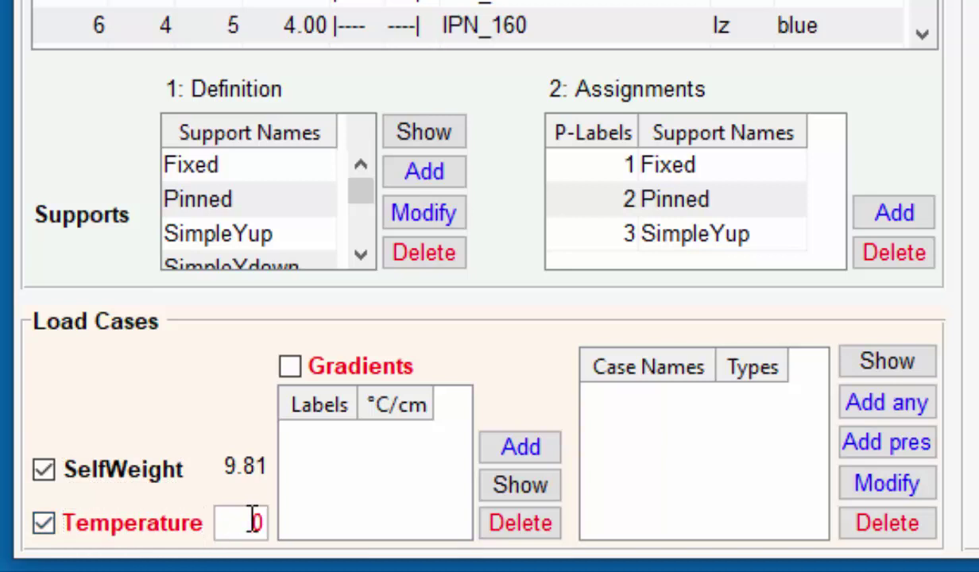
pyautogui.write('3')
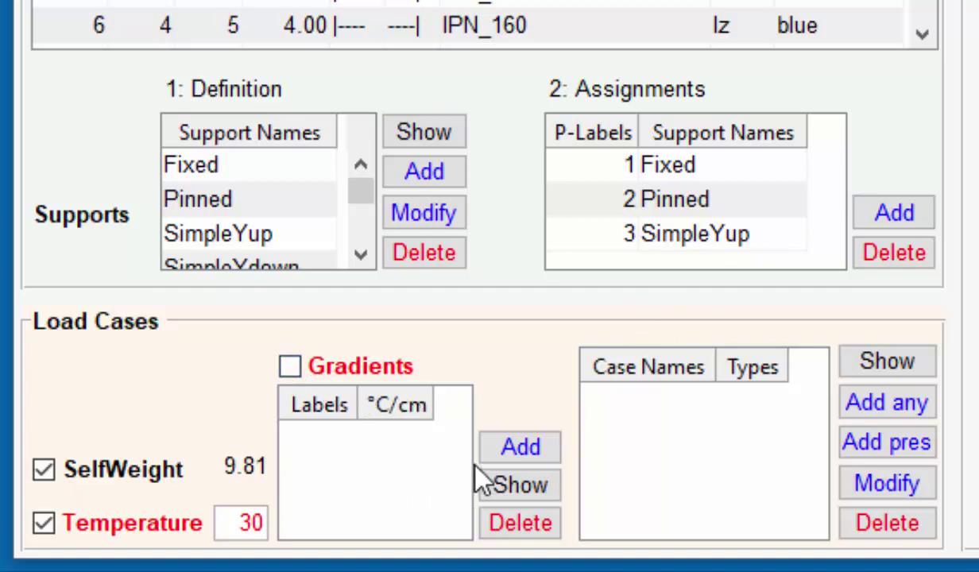
pyautogui.click(290, 366)
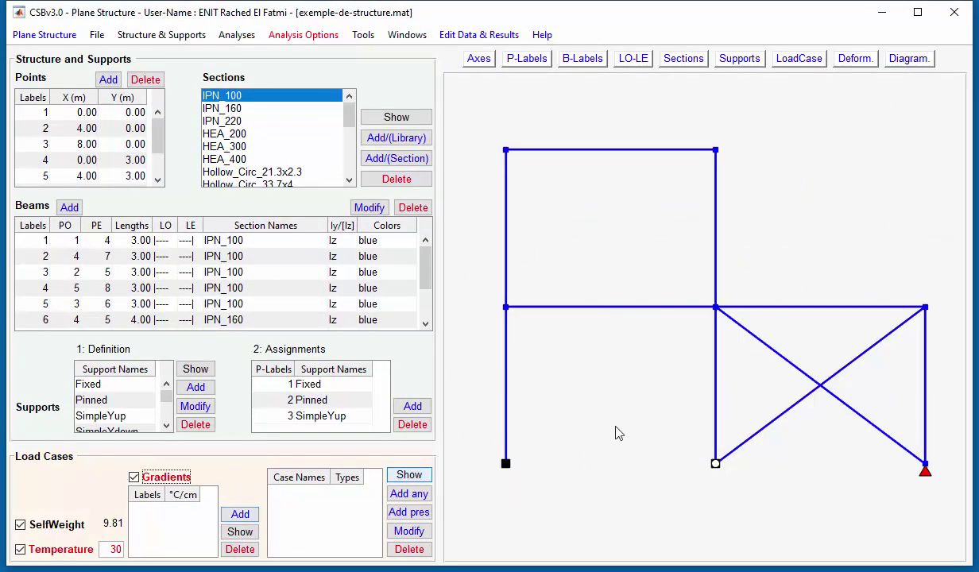
# Step: Show the beam labels and add a thermal gradient of 5 °C/cm on beam 8
pyautogui.click(572, 65)
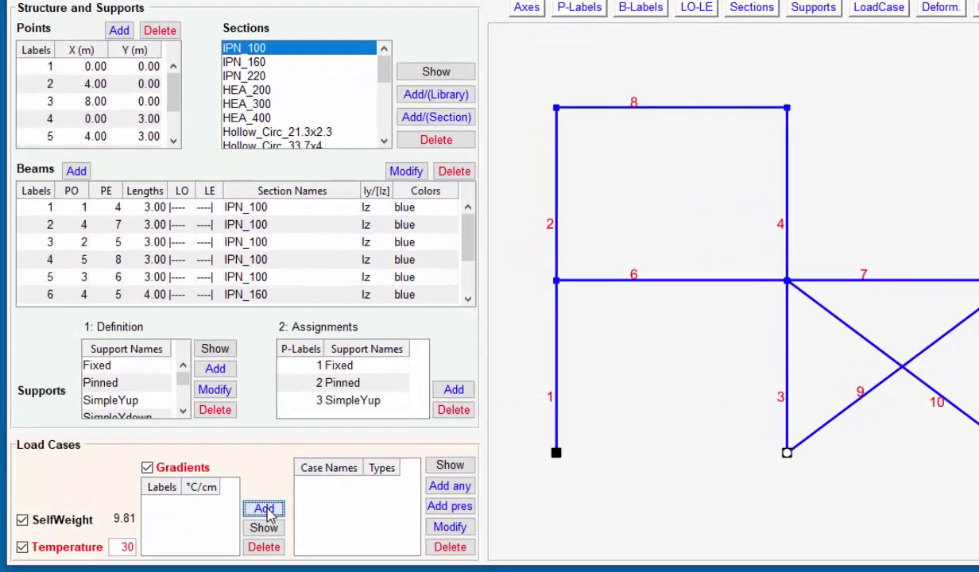
pyautogui.click(240, 515)
pyautogui.click(248, 169)
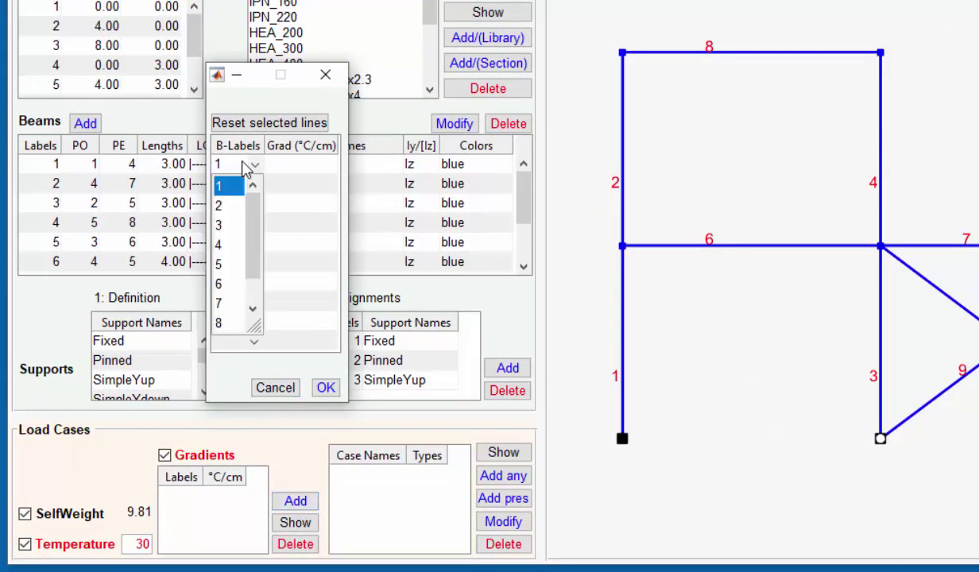
pyautogui.click(236, 324)
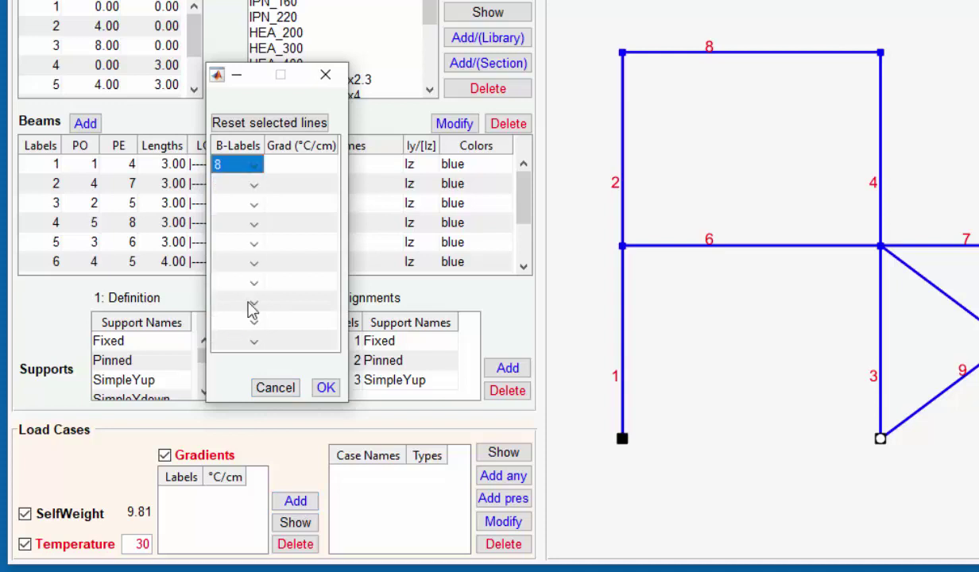
pyautogui.click(302, 166)
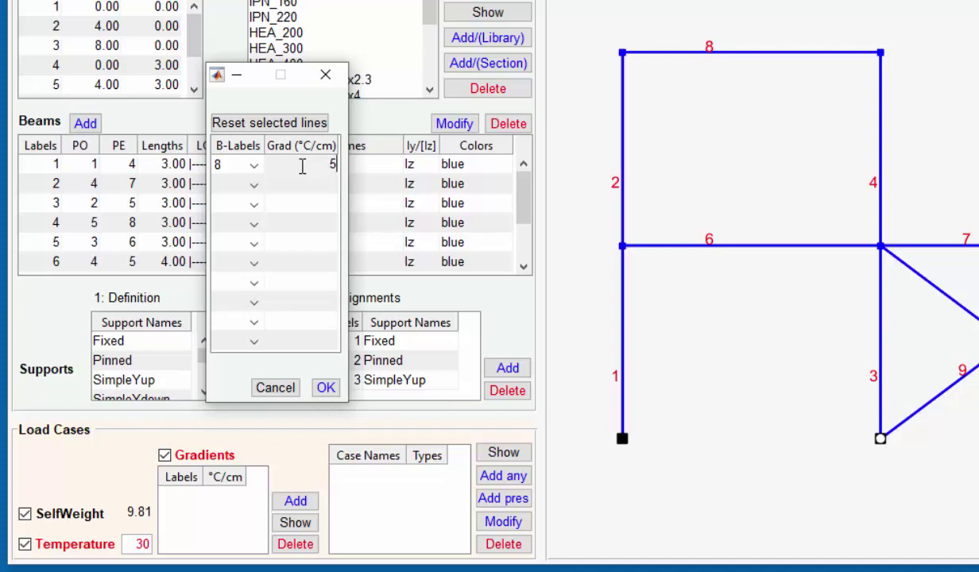
pyautogui.click(323, 389)
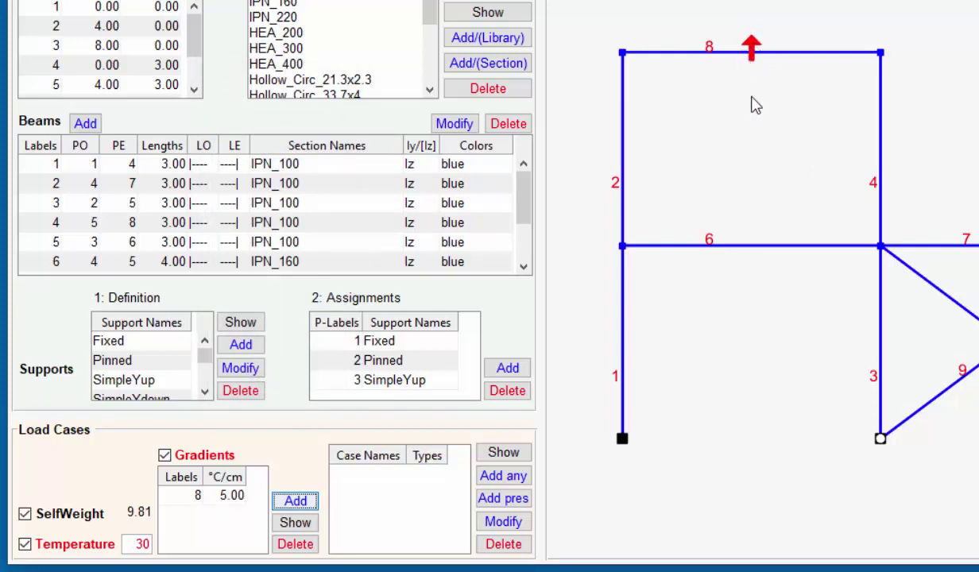
# Step: Show the section orientations and add a thermal gradient of -5 °C/cm on beam 4
pyautogui.click(799, 54)
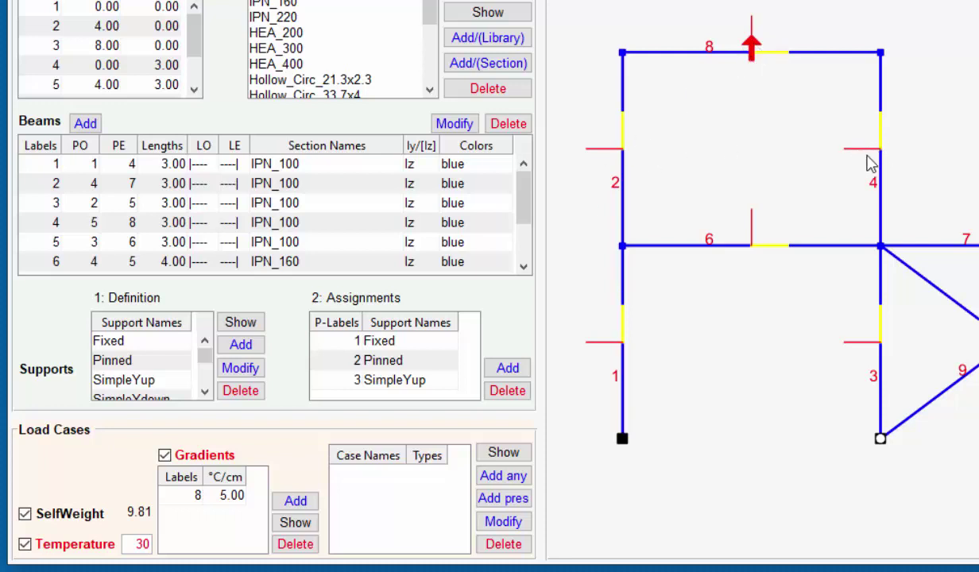
pyautogui.click(296, 500)
pyautogui.click(251, 165)
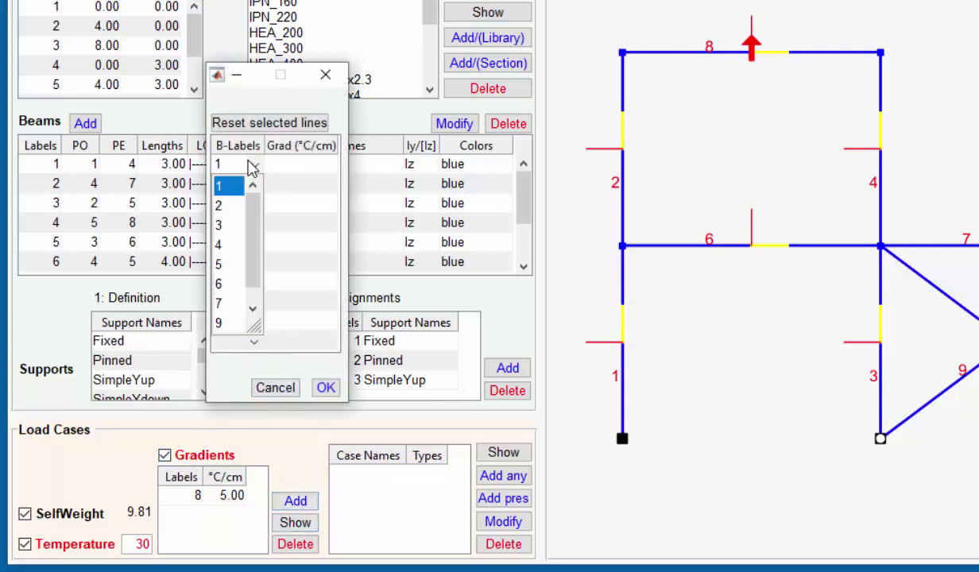
pyautogui.click(234, 244)
pyautogui.click(290, 166)
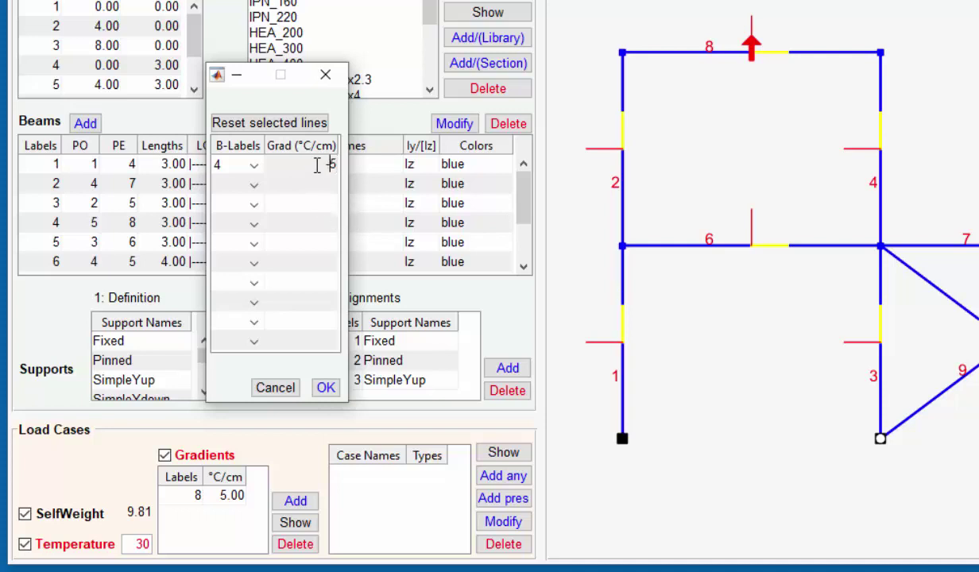
pyautogui.click(325, 389)
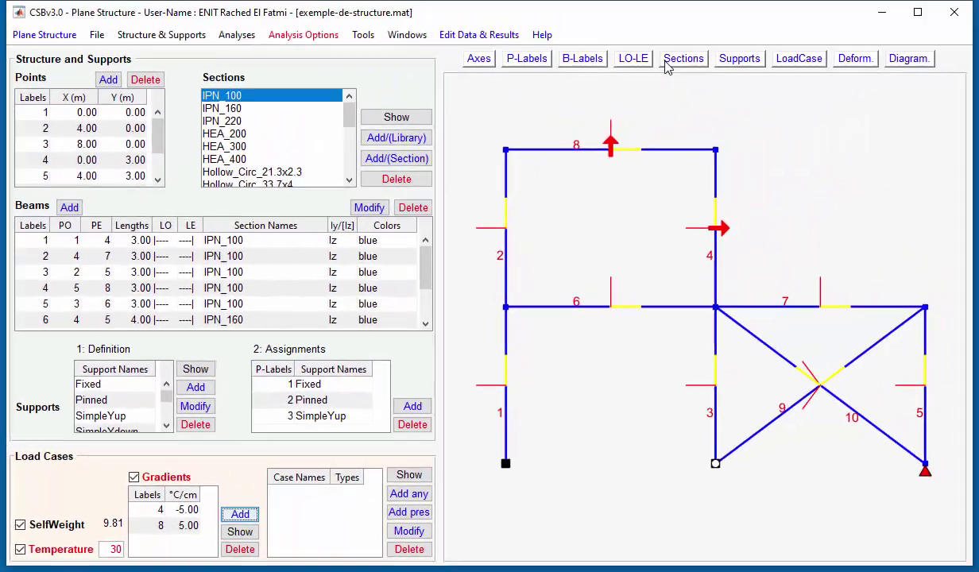
# Step: Hide the section orientations and beam labels, and toggle the thermal gradient arrows, leaving them hidden
pyautogui.click(669, 64)
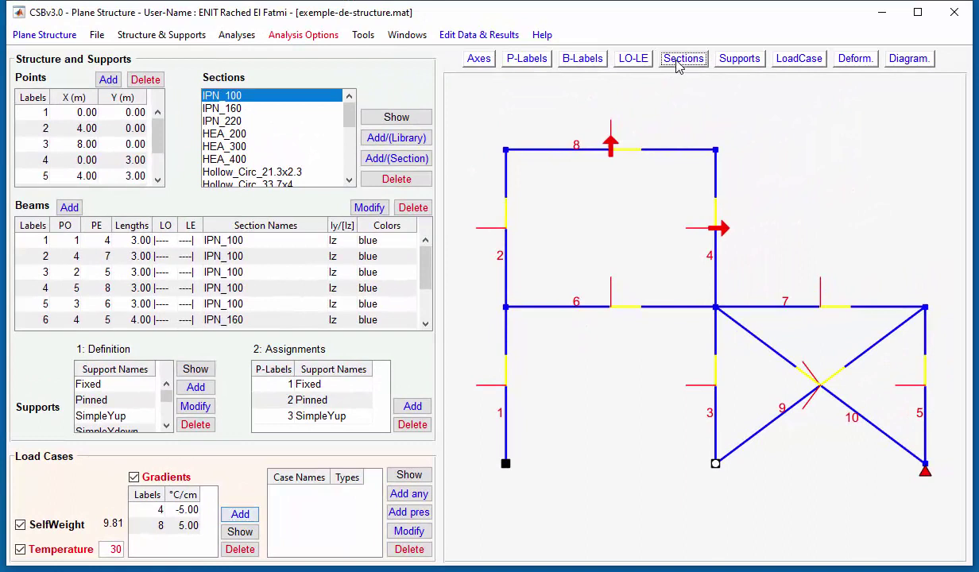
pyautogui.click(582, 60)
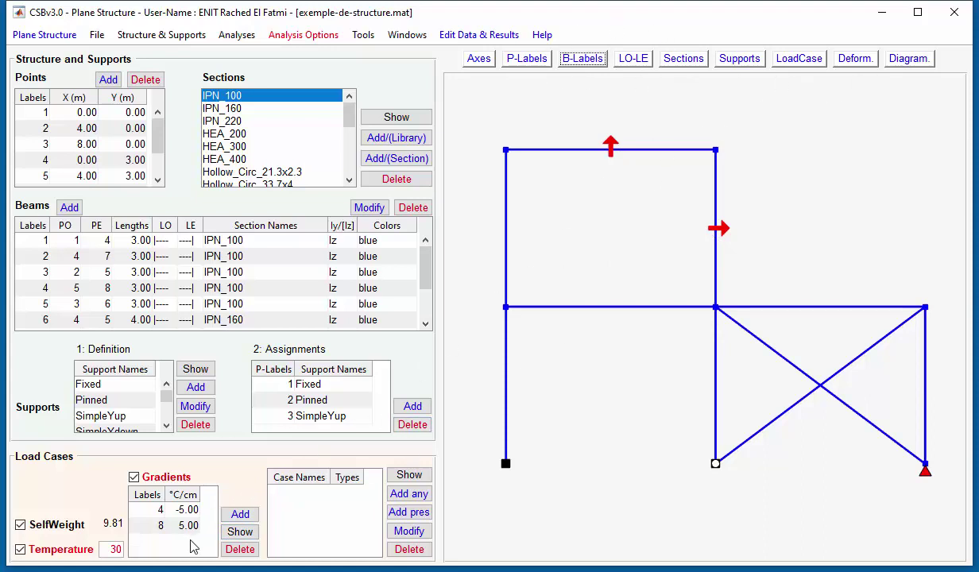
pyautogui.click(242, 533)
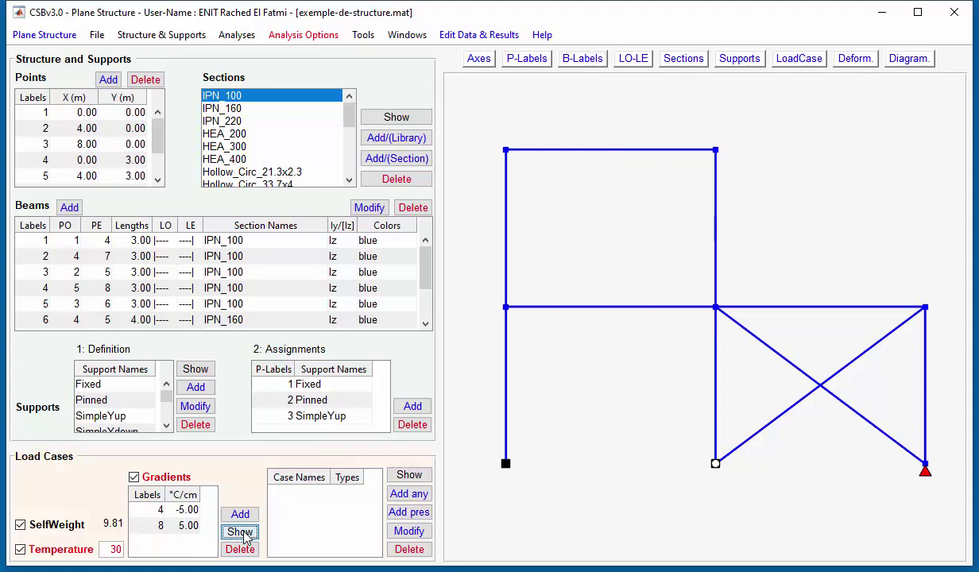
pyautogui.click(242, 533)
pyautogui.click(243, 533)
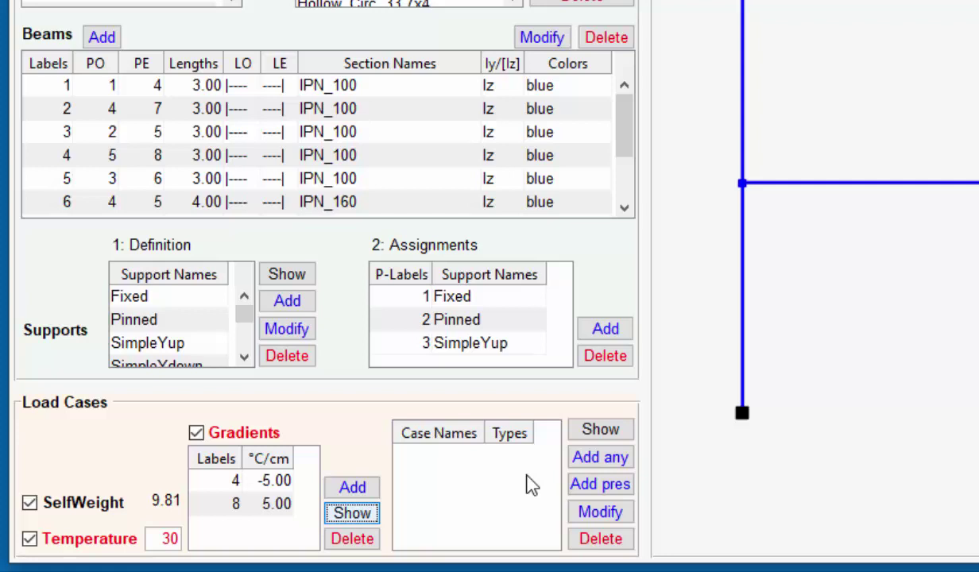
# Step: Show the point labels and beam labels on the structure drawing
pyautogui.click(585, 485)
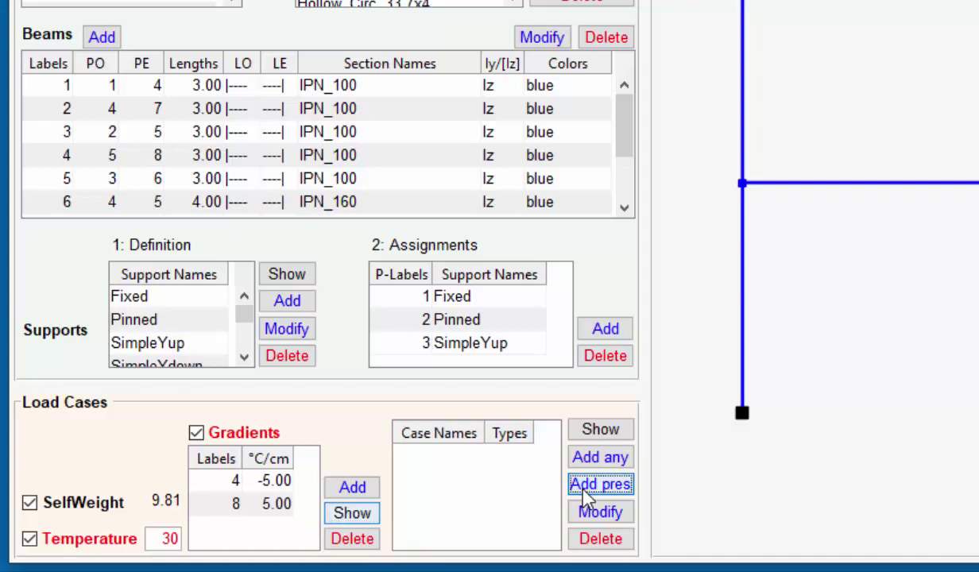
pyautogui.click(429, 335)
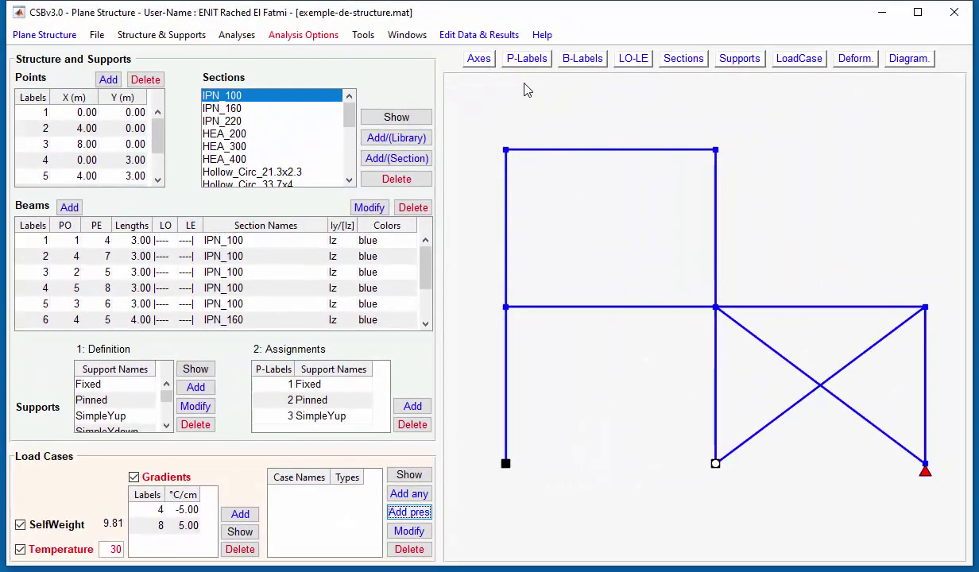
pyautogui.click(524, 59)
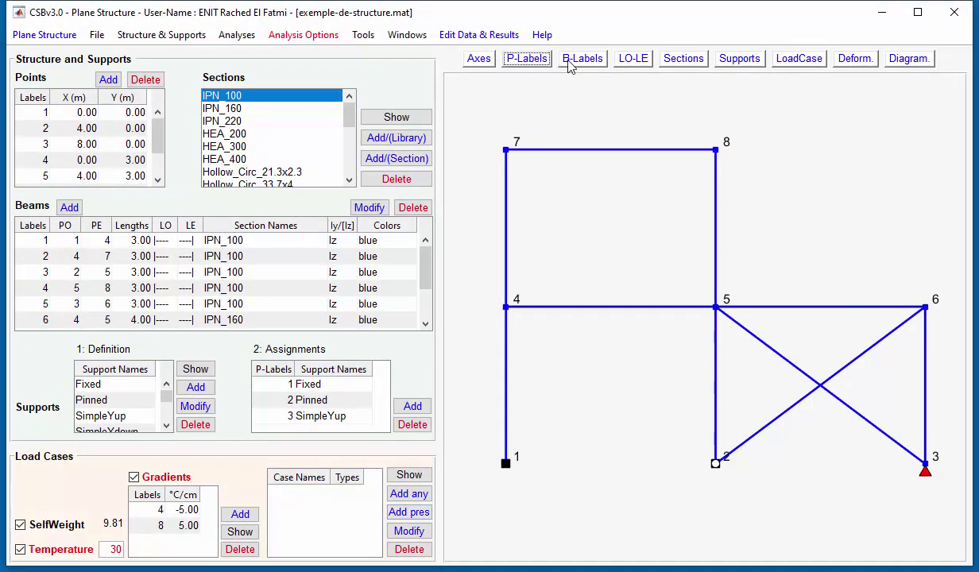
pyautogui.click(569, 65)
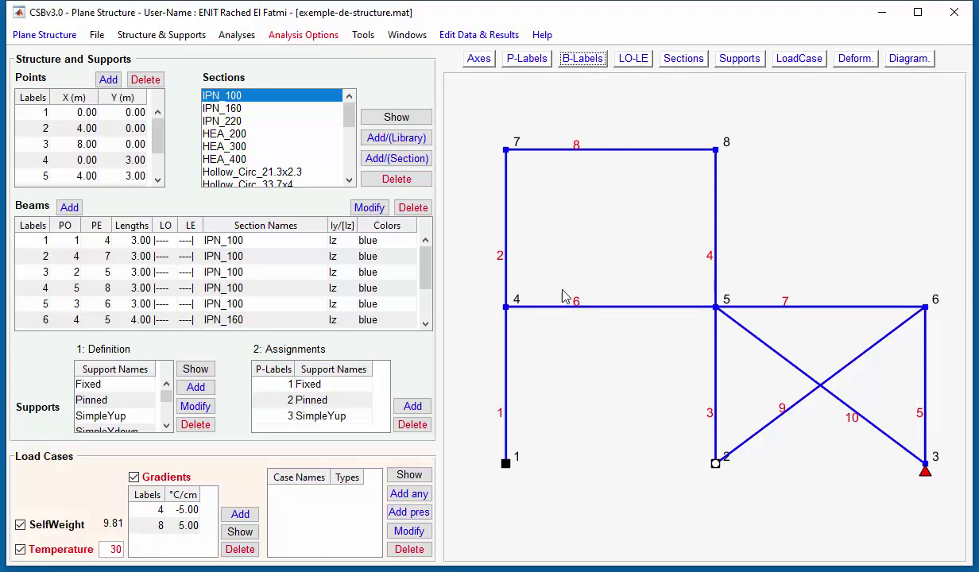
# Step: Create a new load case of type any and add a nodal force FX of 1 kN at node 4
pyautogui.click(421, 494)
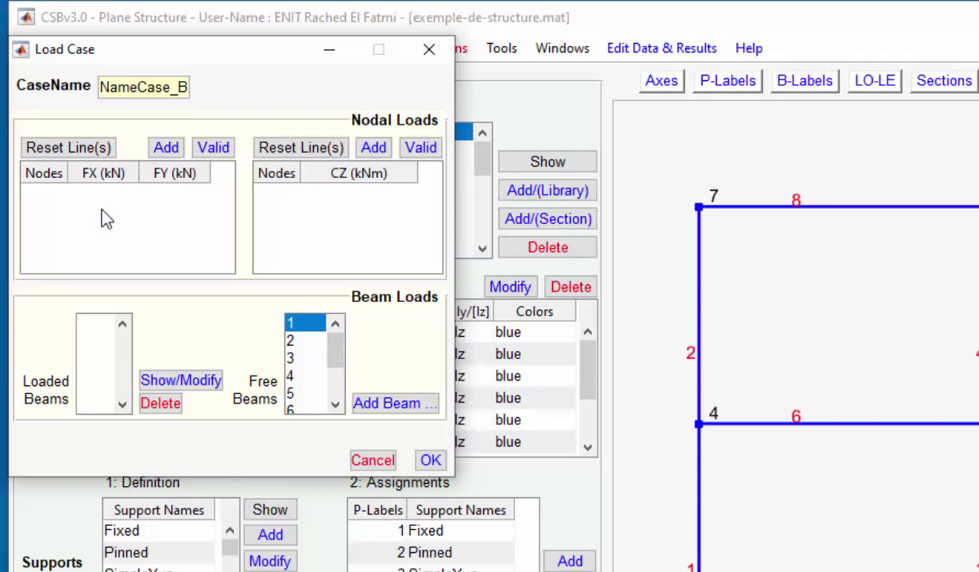
pyautogui.click(166, 148)
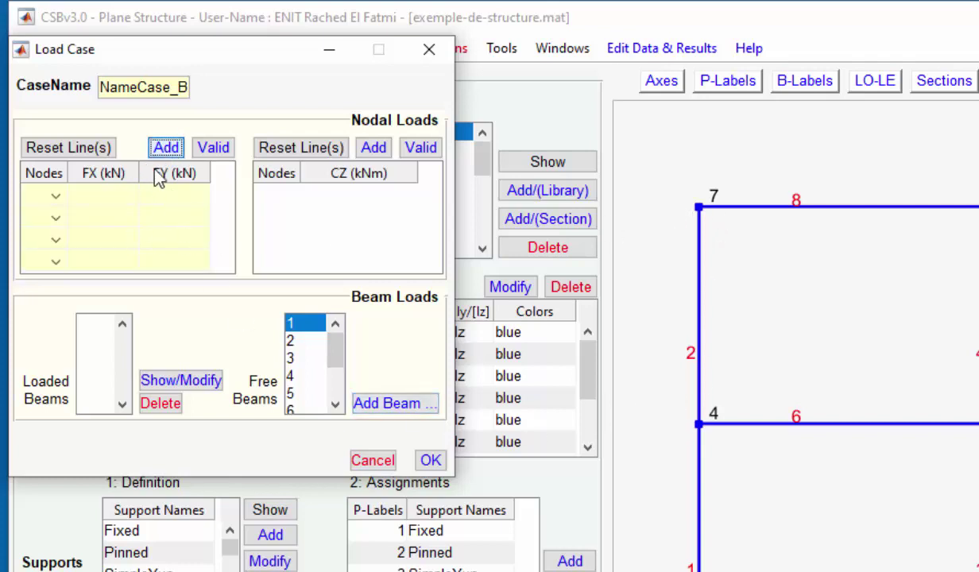
pyautogui.click(54, 196)
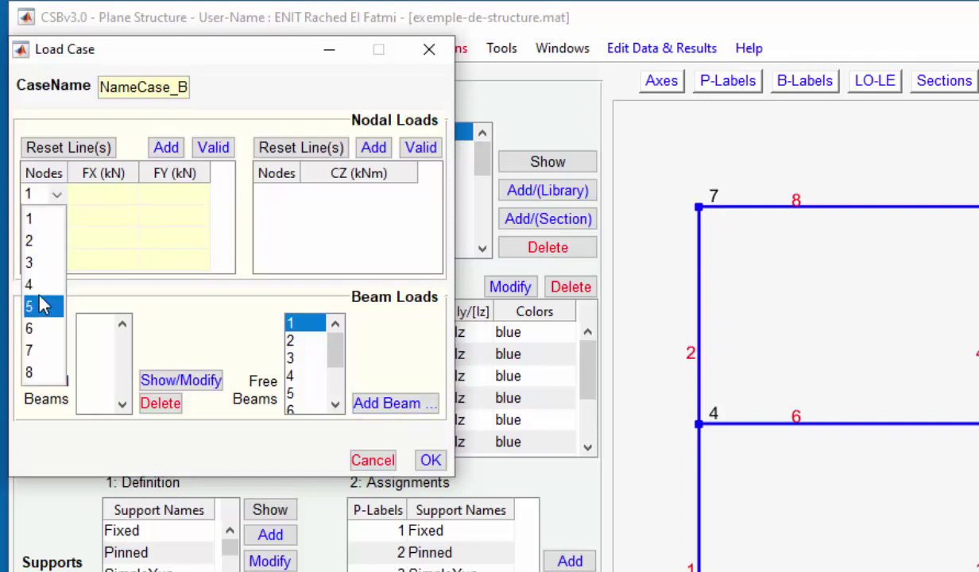
pyautogui.click(44, 283)
pyautogui.click(101, 193)
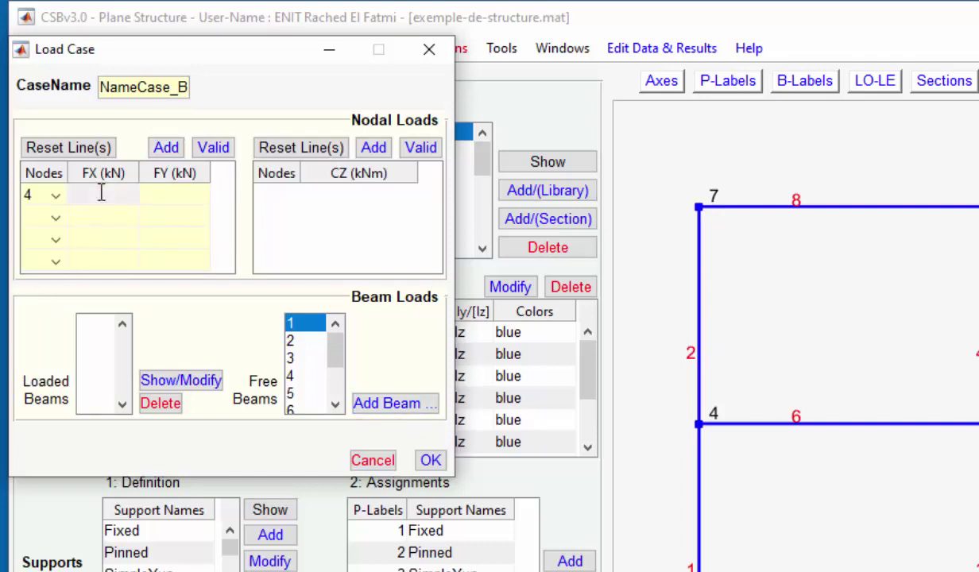
pyautogui.write('1')
# Step: Add a second nodal force at node 4 with FX 1 kN and FY -1 kN, and try to validate the forces
pyautogui.click(50, 224)
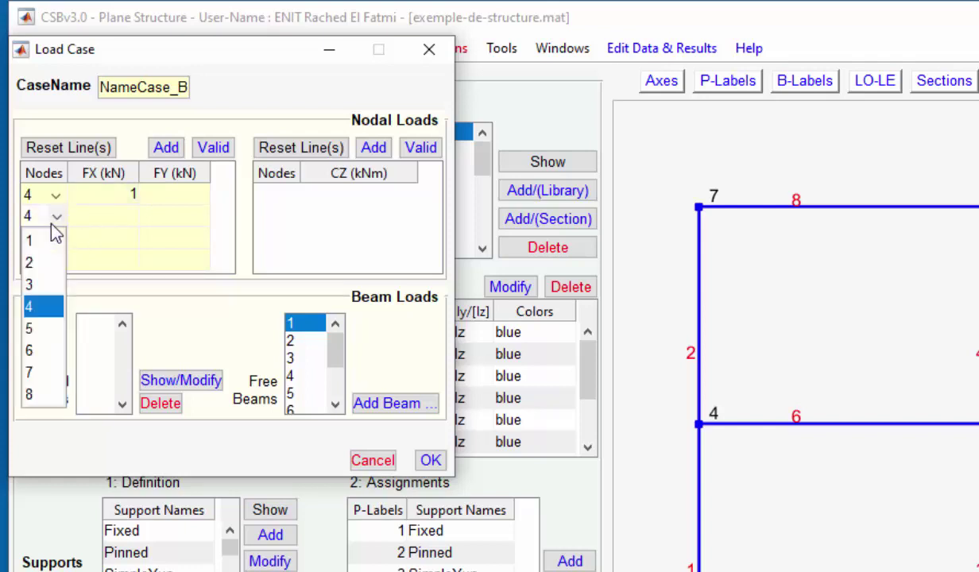
pyautogui.click(51, 224)
pyautogui.click(50, 224)
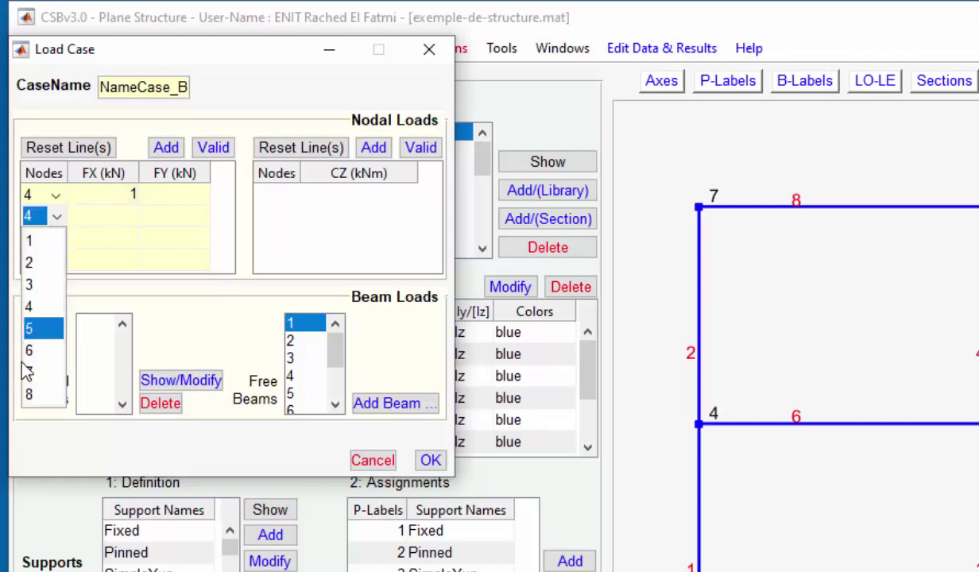
pyautogui.click(103, 244)
pyautogui.doubleClick(103, 216)
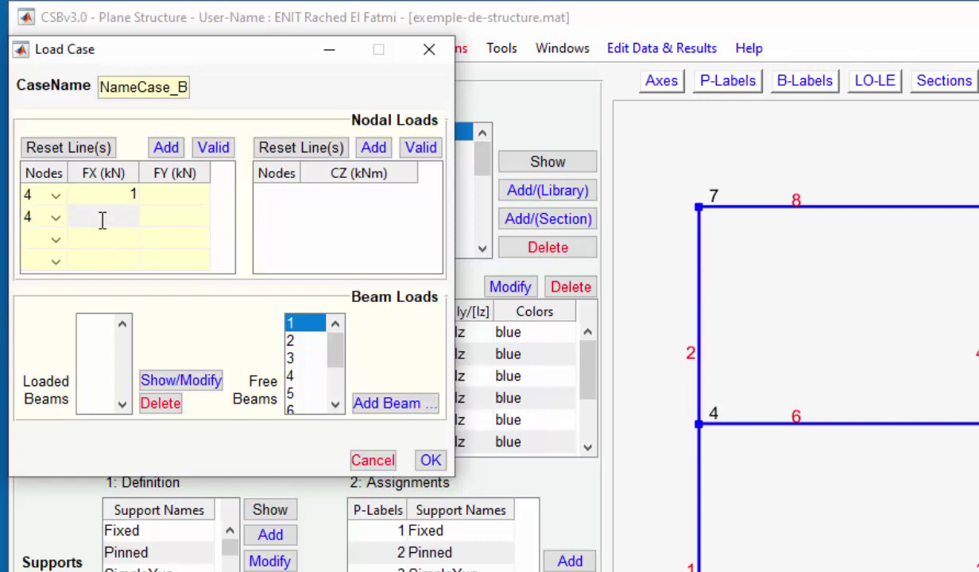
pyautogui.write('1')
pyautogui.doubleClick(176, 219)
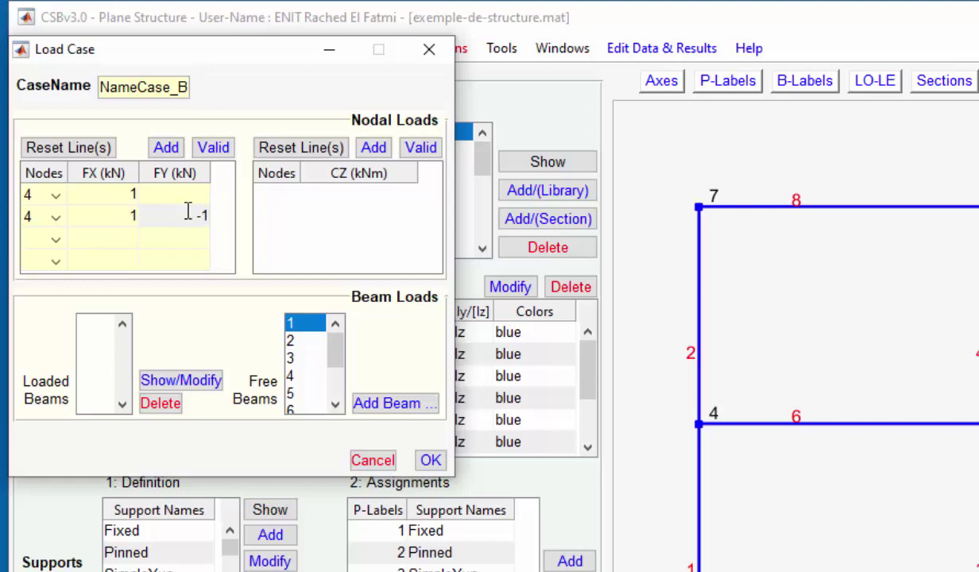
pyautogui.click(211, 151)
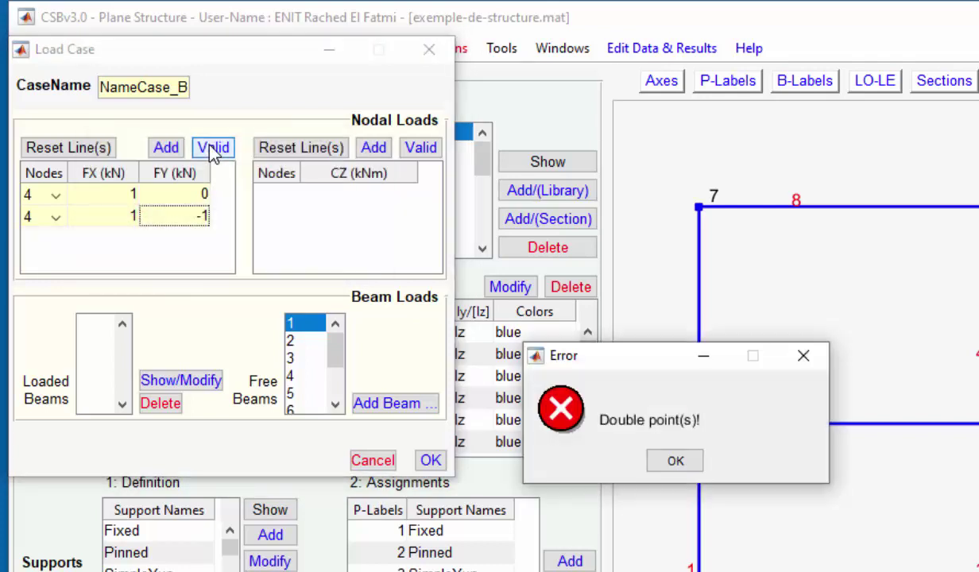
pyautogui.click(677, 466)
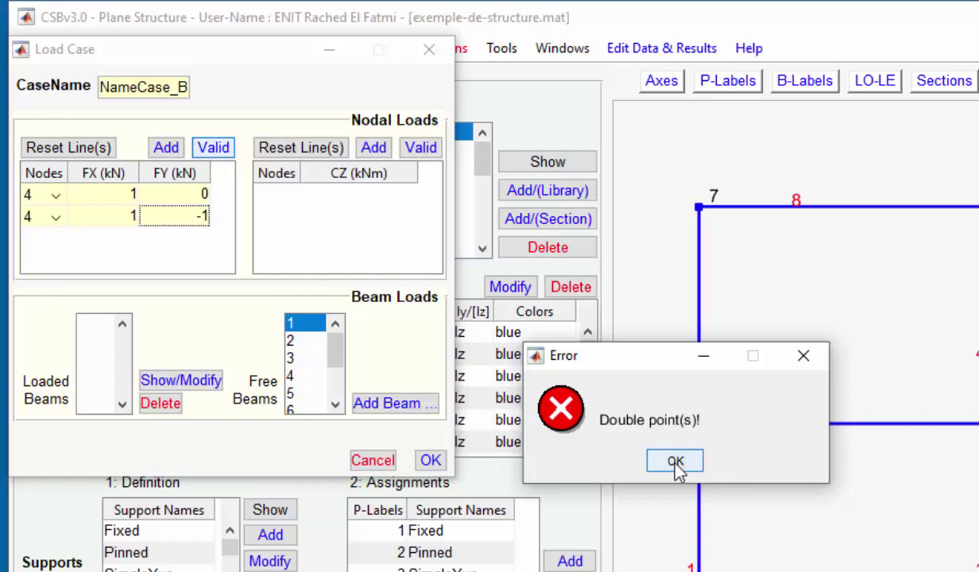
# Step: Reassign the second nodal force to node 7 and validate the nodal forces
pyautogui.click(57, 216)
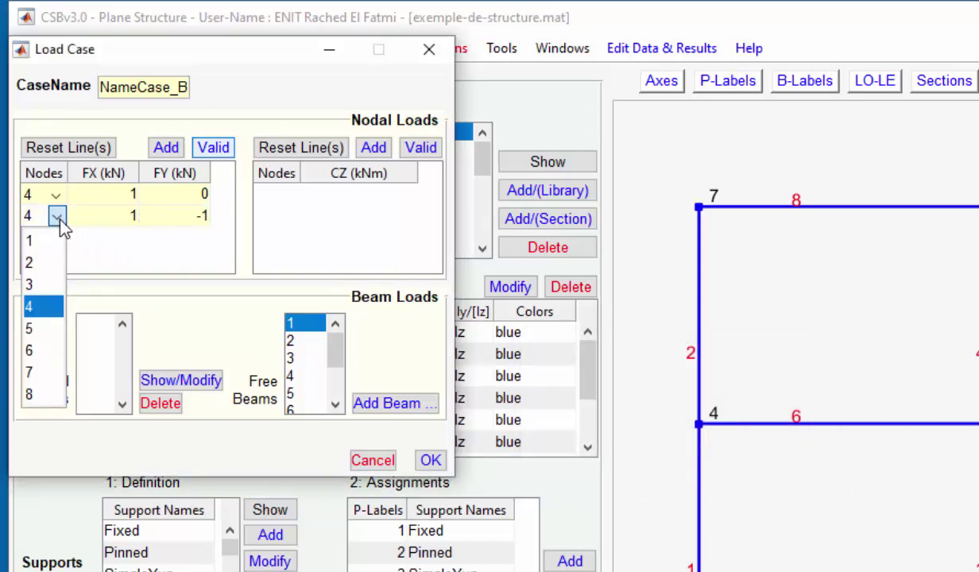
pyautogui.click(32, 372)
pyautogui.click(213, 147)
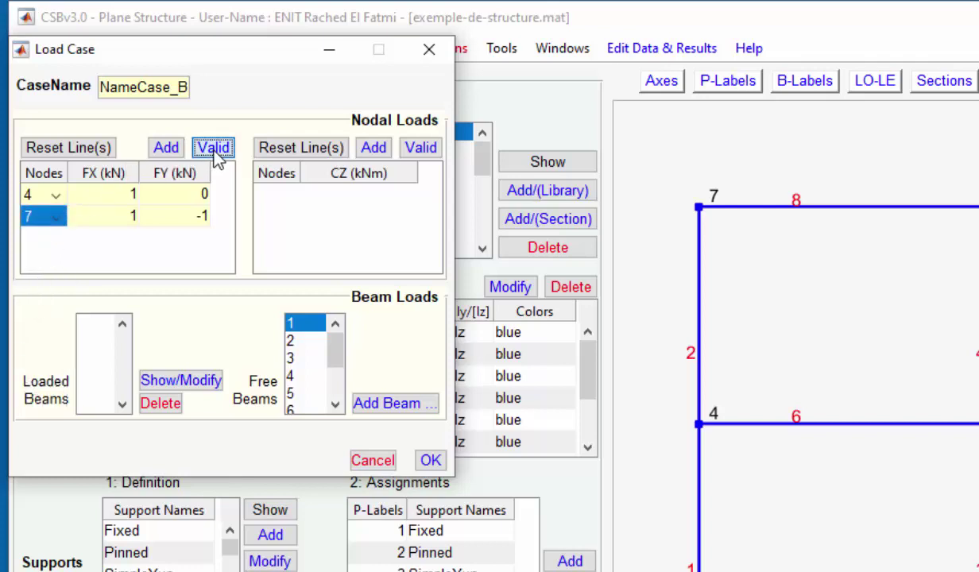
# Step: Add a nodal moment CZ of -1 kNm at node 8 and validate it
pyautogui.click(322, 323)
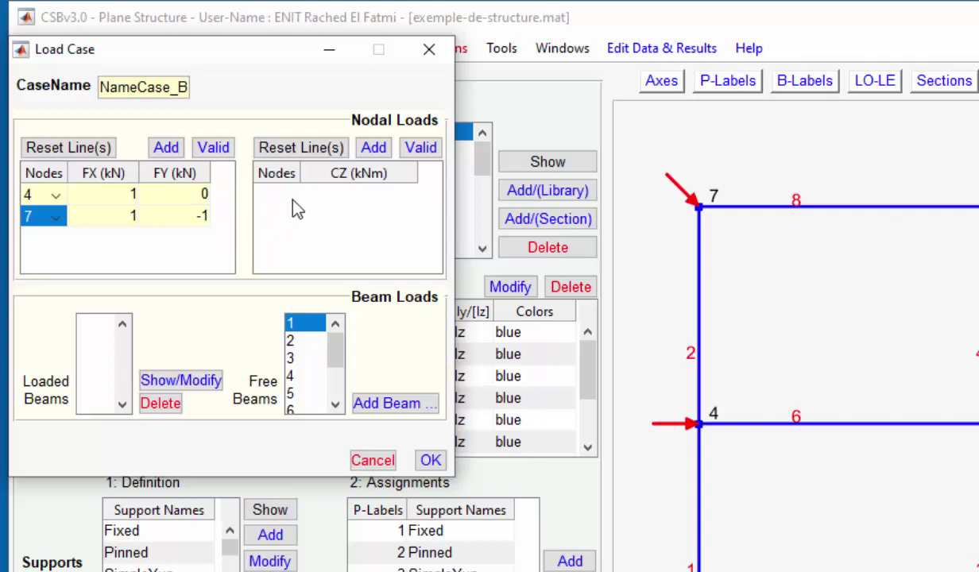
pyautogui.click(296, 149)
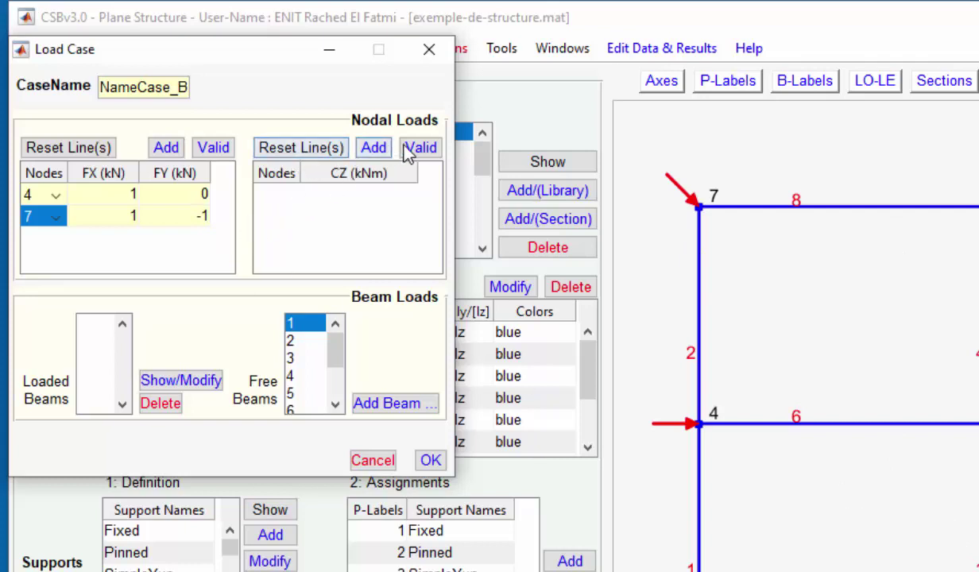
pyautogui.click(370, 148)
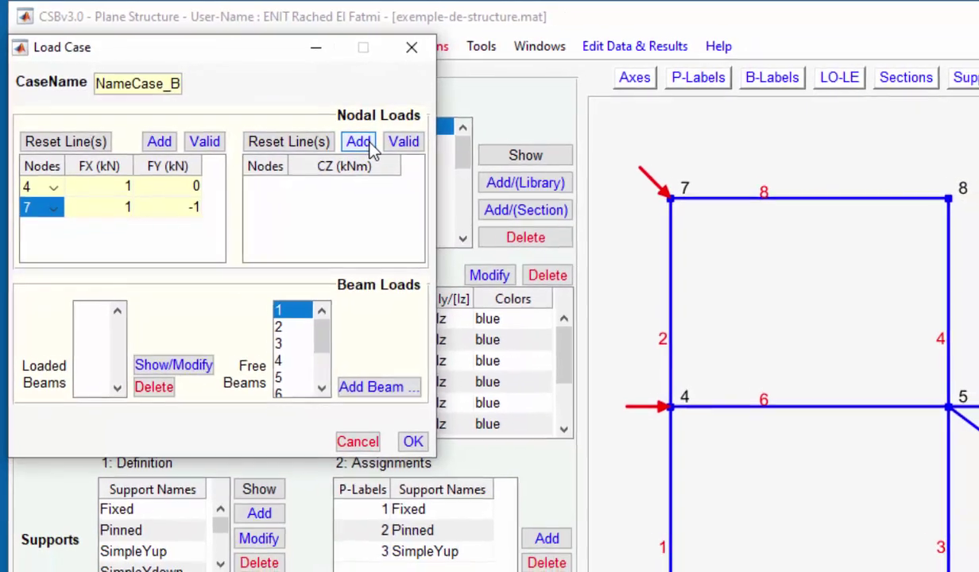
pyautogui.click(395, 146)
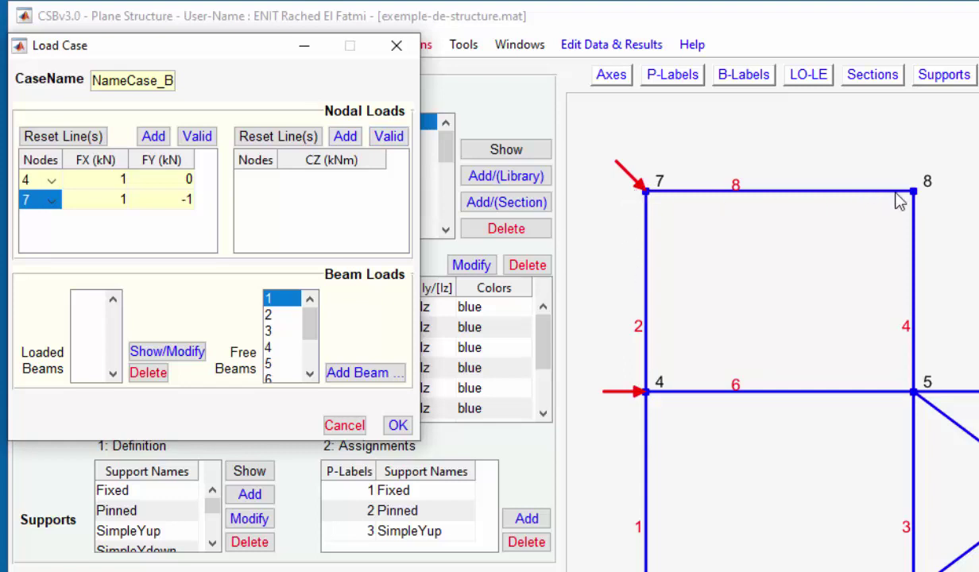
pyautogui.click(346, 143)
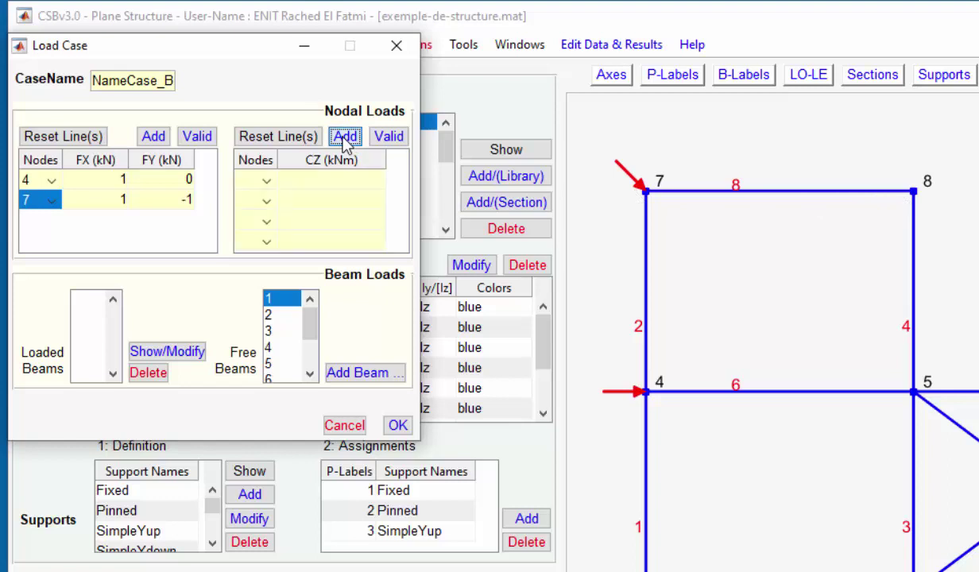
pyautogui.click(267, 182)
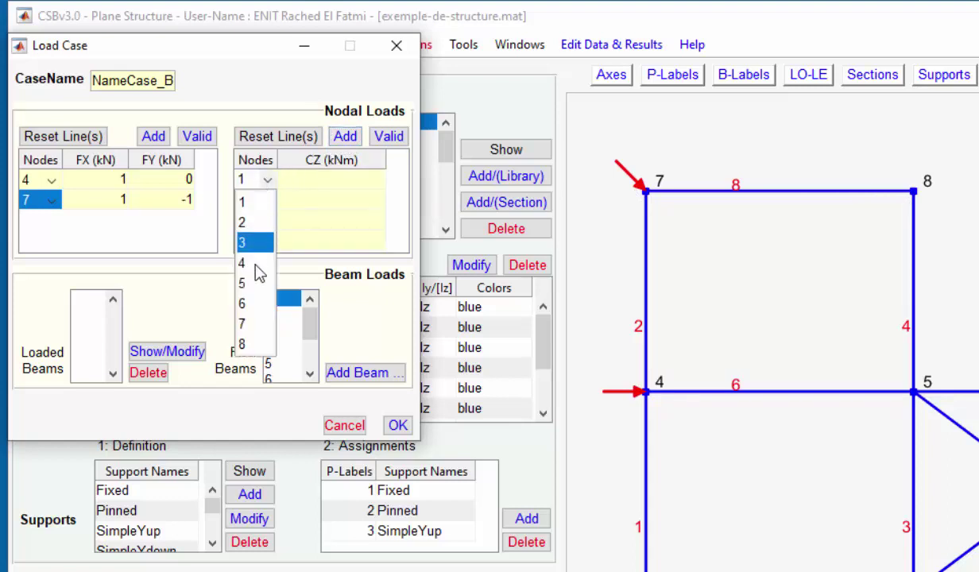
pyautogui.click(252, 344)
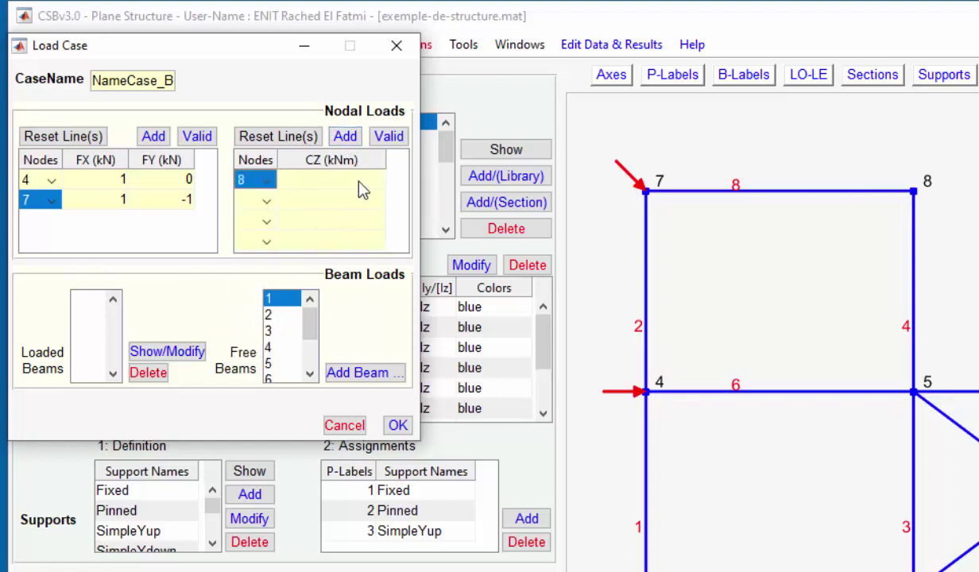
pyautogui.click(360, 182)
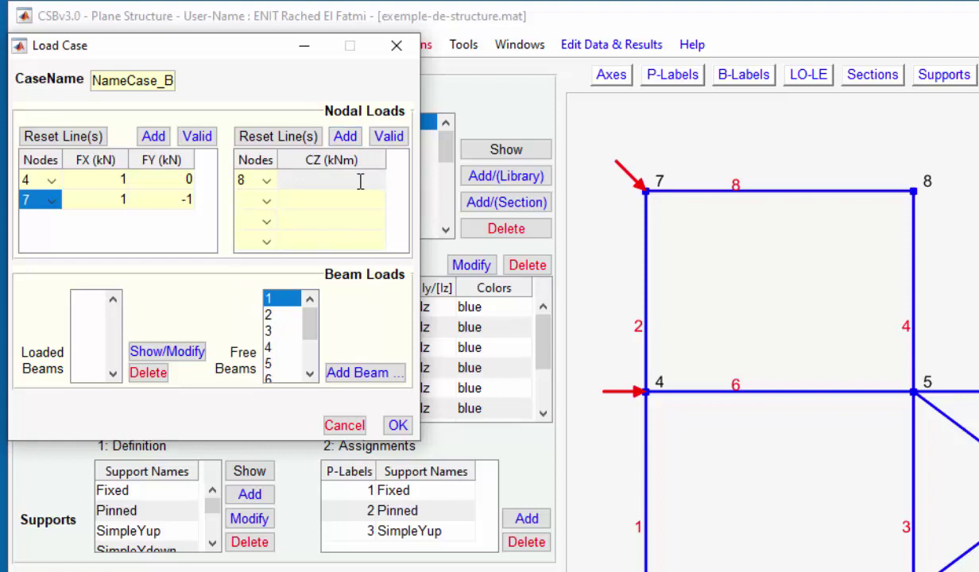
pyautogui.write('-1')
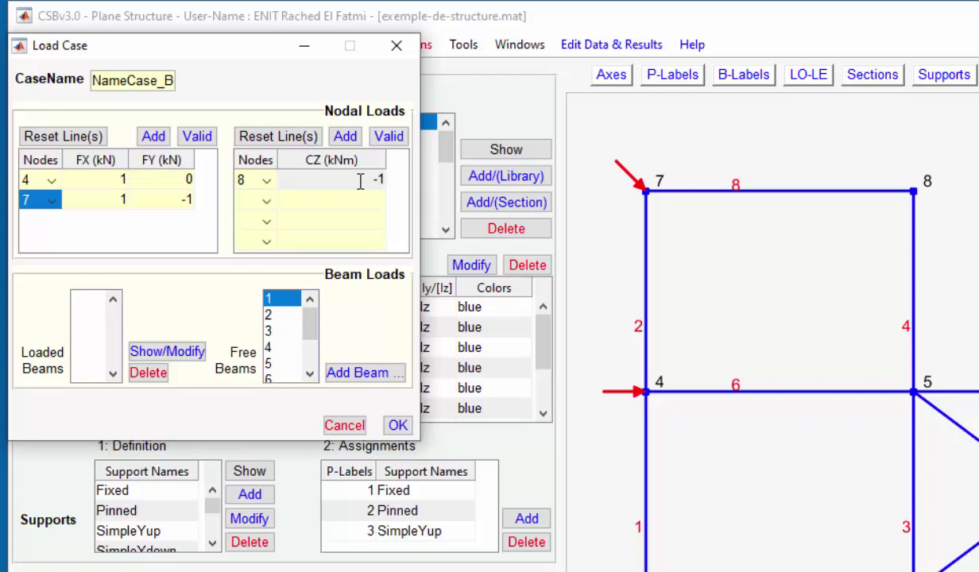
pyautogui.click(389, 139)
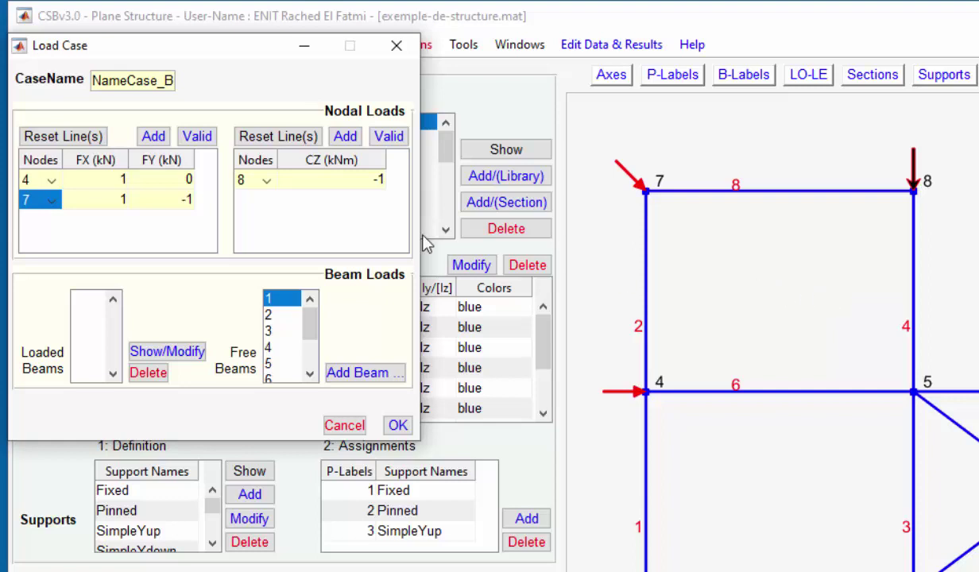
# Step: Name the load case FCsurN478 and save it
pyautogui.click(282, 348)
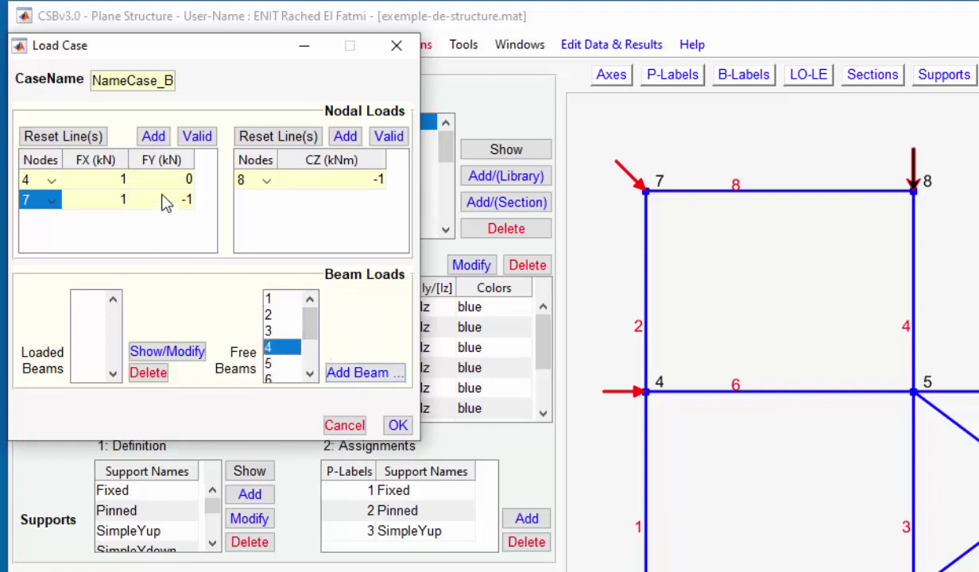
pyautogui.click(172, 80)
pyautogui.moveTo(172, 80); pyautogui.dragTo(89, 80)
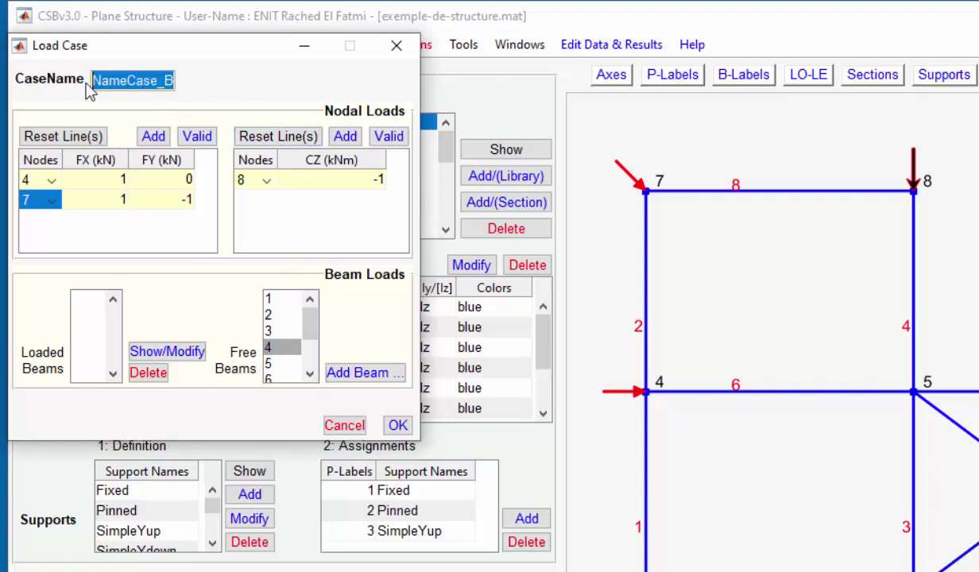
pyautogui.write('FC')
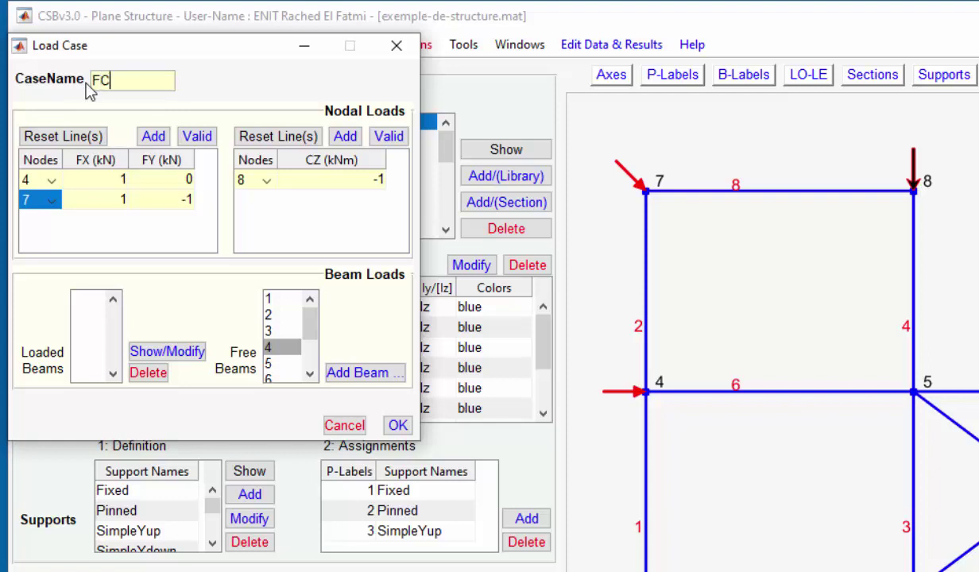
pyautogui.write('surN478')
pyautogui.click(397, 425)
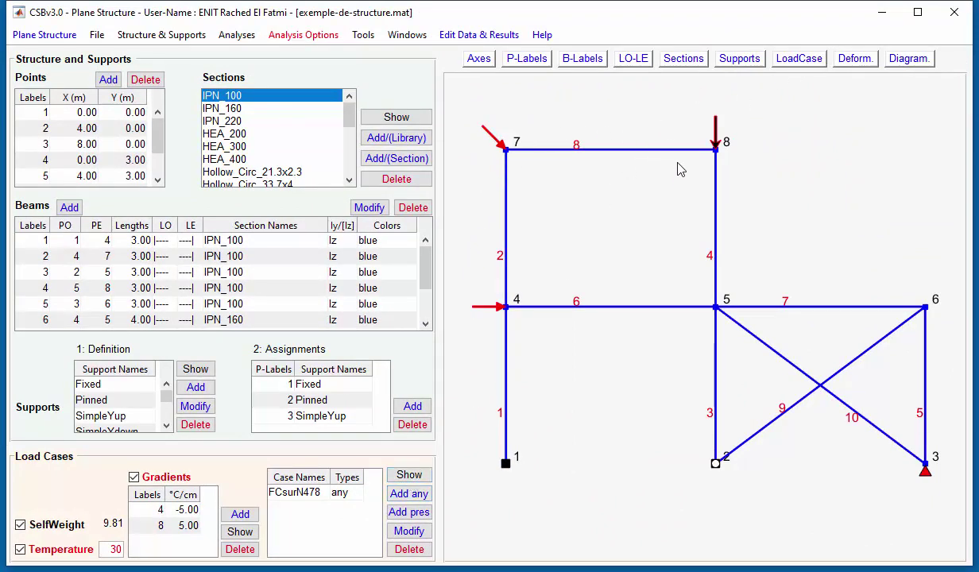
# Step: Toggle the display of the load case arrows on the structure
pyautogui.click(801, 60)
pyautogui.click(804, 64)
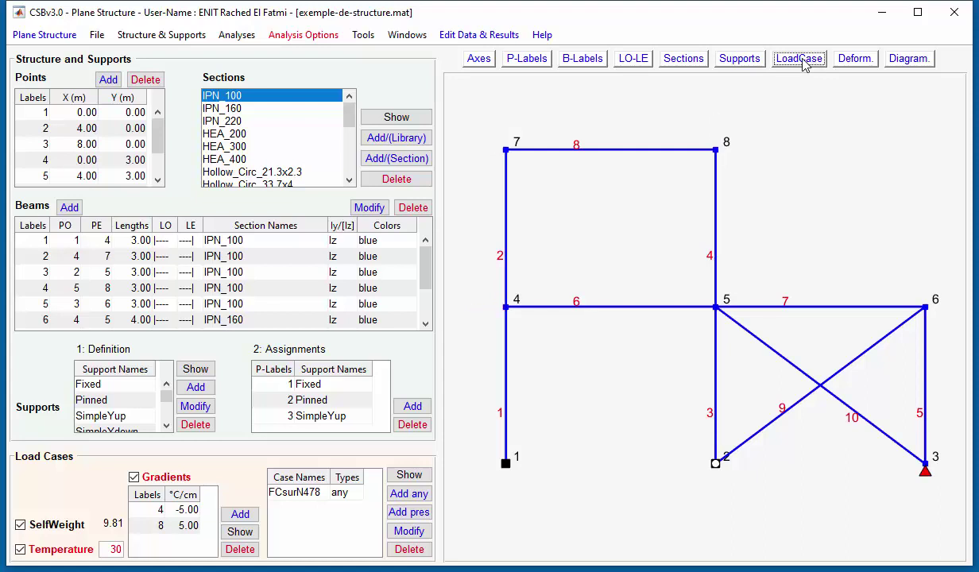
pyautogui.click(804, 65)
# Step: In a new load case, add a point force on beam 2 at abscissa 0.5 with FX 1 kN and validate it
pyautogui.click(411, 494)
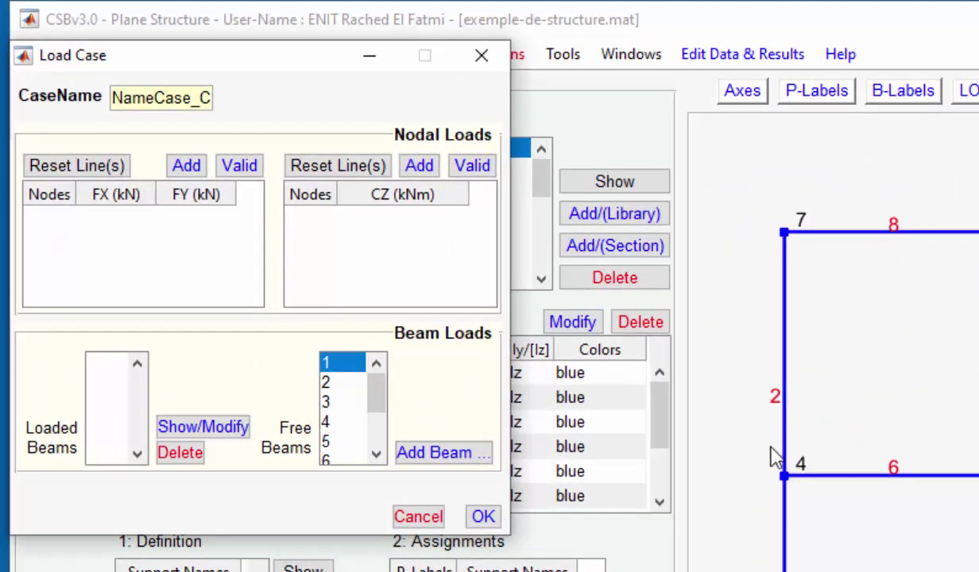
pyautogui.click(337, 386)
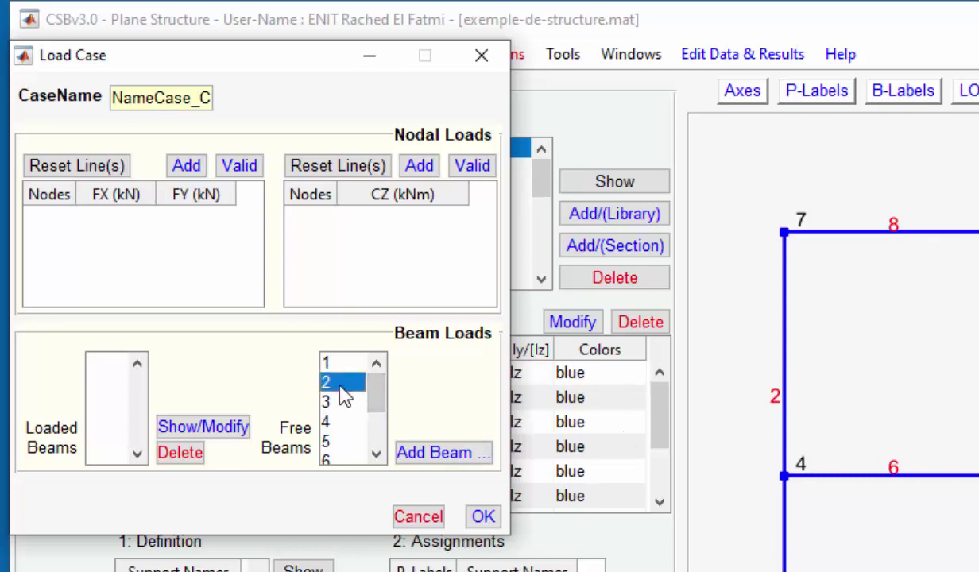
pyautogui.click(452, 454)
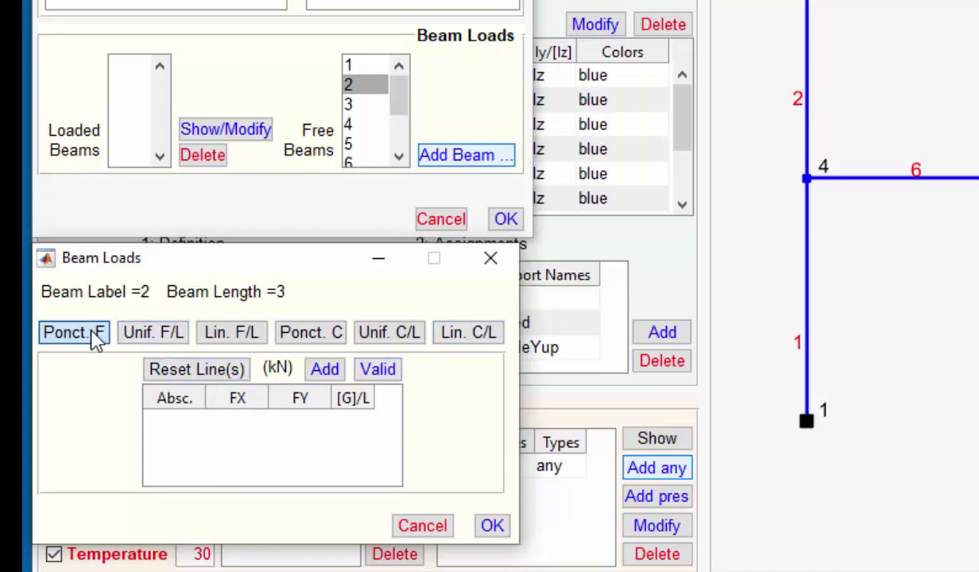
pyautogui.click(327, 375)
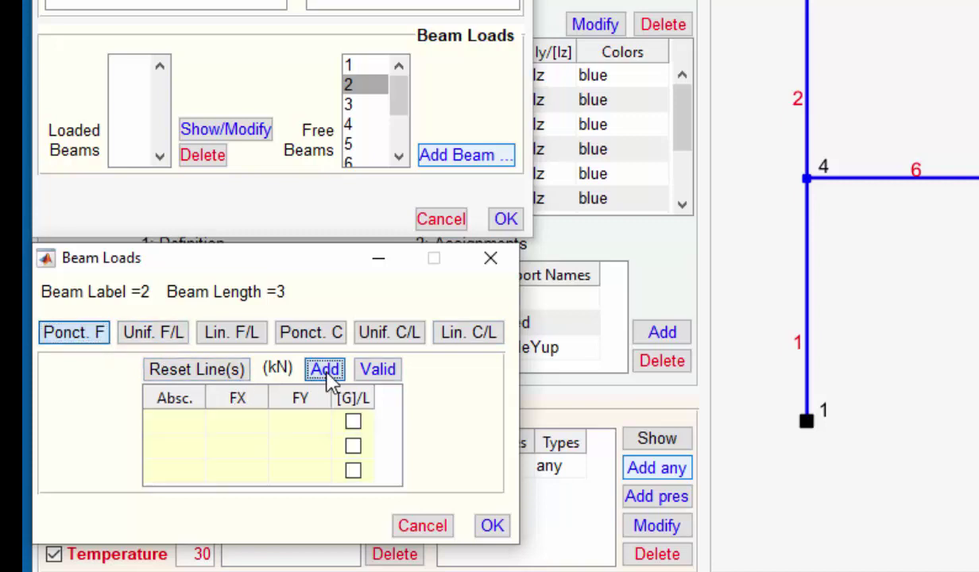
pyautogui.click(191, 422)
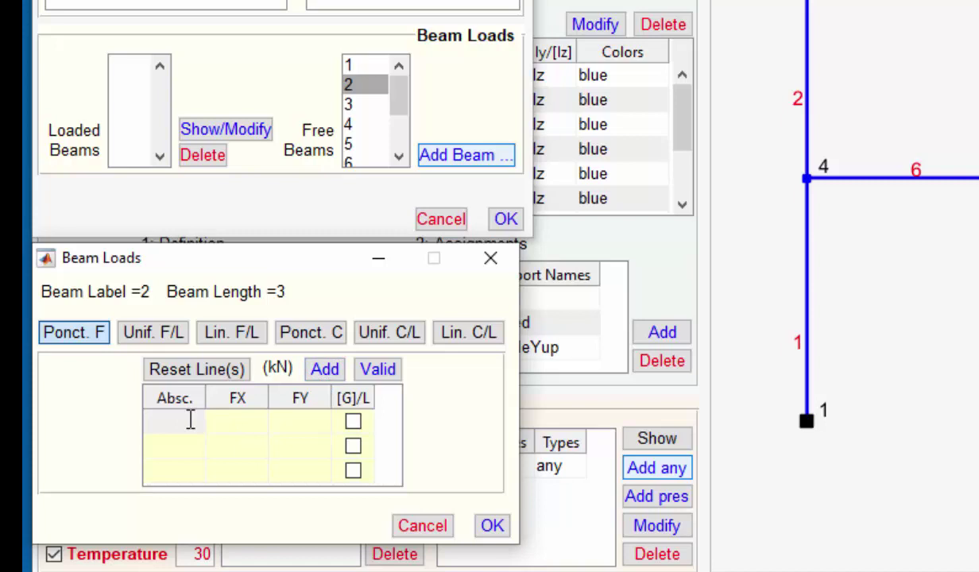
pyautogui.write('0.5')
pyautogui.click(253, 421)
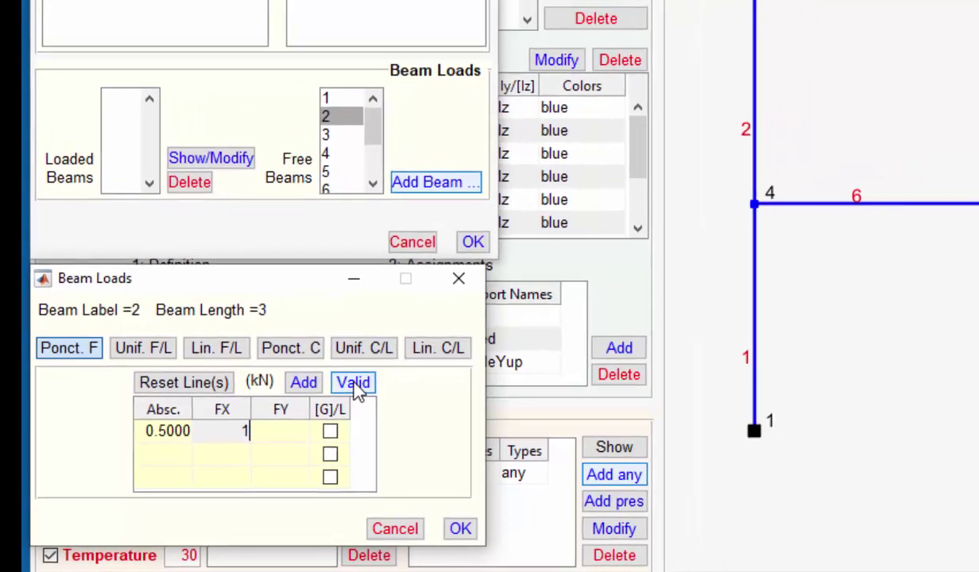
pyautogui.click(378, 371)
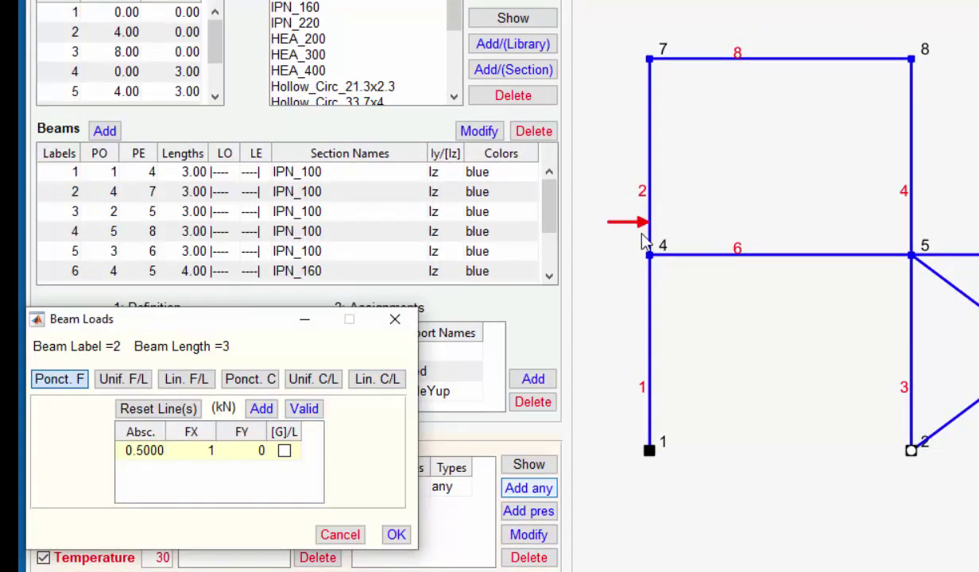
# Step: Try an FY of -1 kN on beam 2's point force, then set FY back to 0 and validate
pyautogui.doubleClick(245, 453)
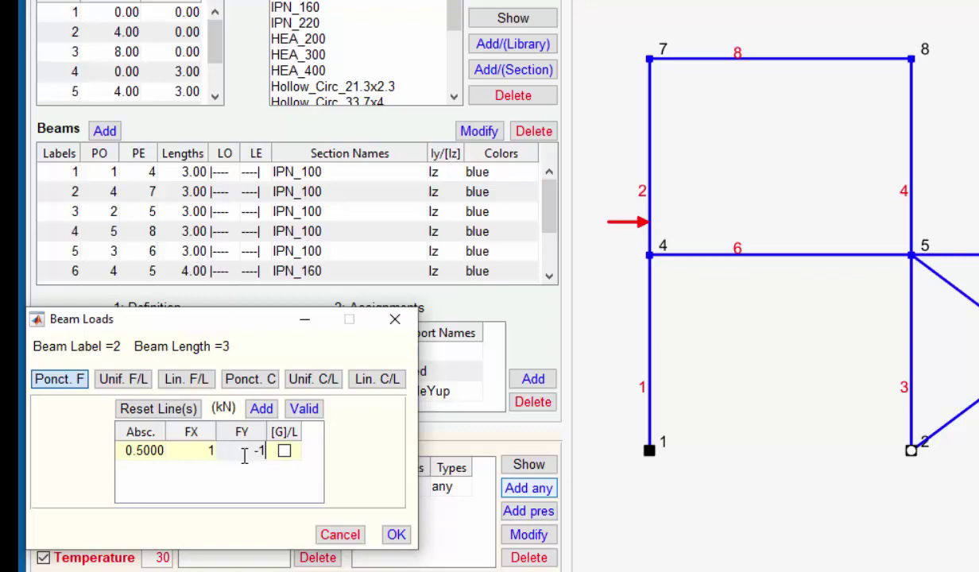
pyautogui.click(305, 414)
pyautogui.doubleClick(256, 445)
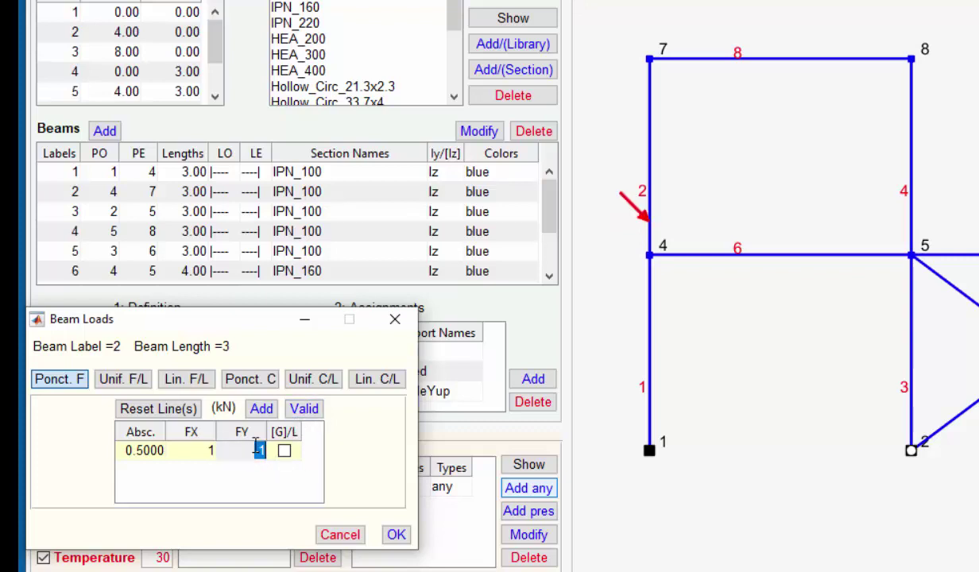
pyautogui.write('0')
pyautogui.click(305, 413)
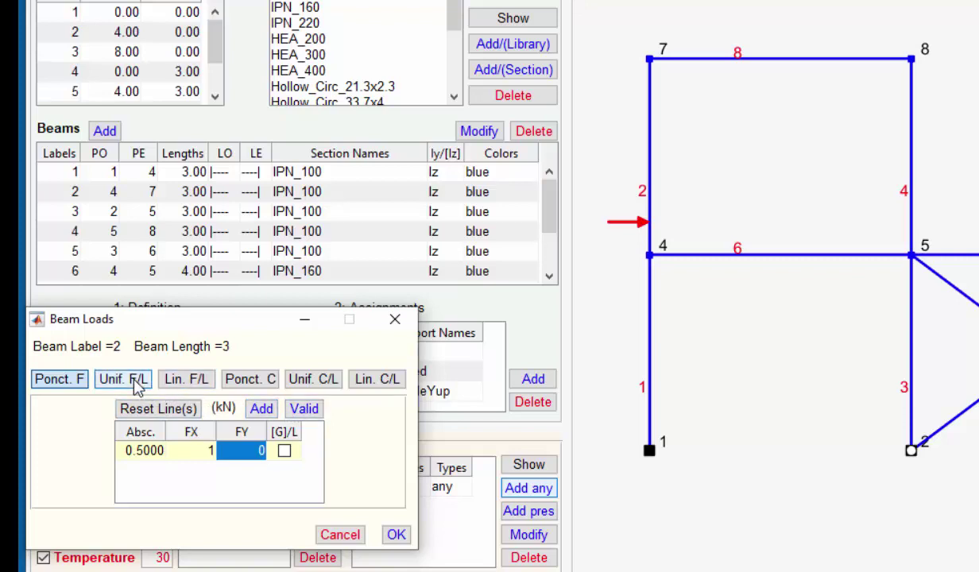
# Step: Add a linearly distributed force on beam 2 running from abscissa 1.2 to 2.85
pyautogui.click(177, 381)
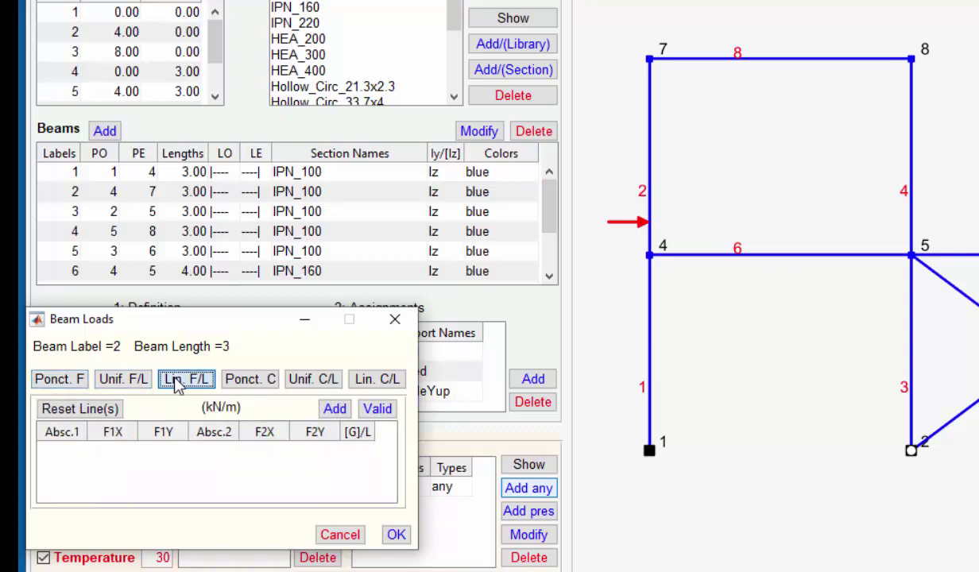
pyautogui.click(335, 409)
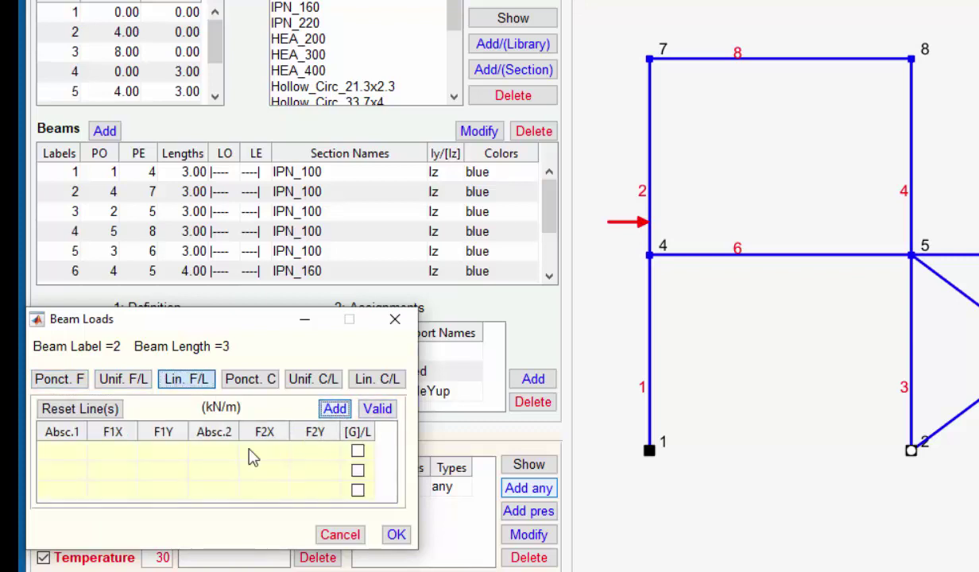
pyautogui.click(335, 408)
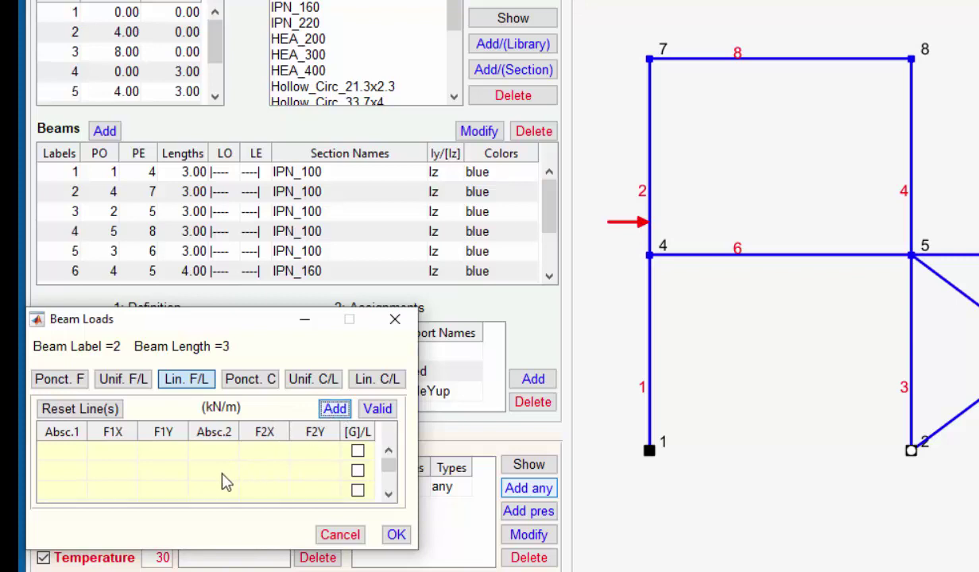
pyautogui.click(72, 454)
pyautogui.write('1.2')
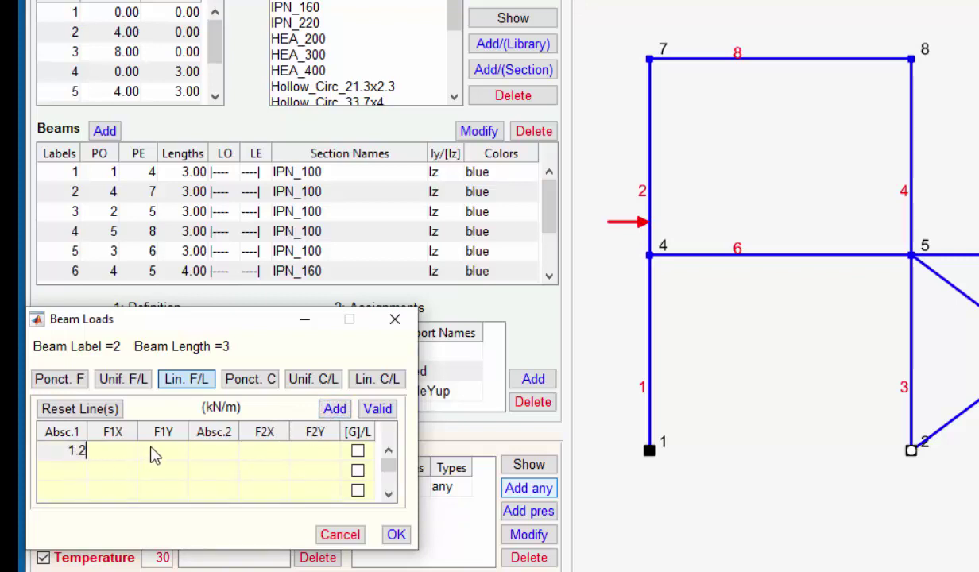
pyautogui.click(229, 451)
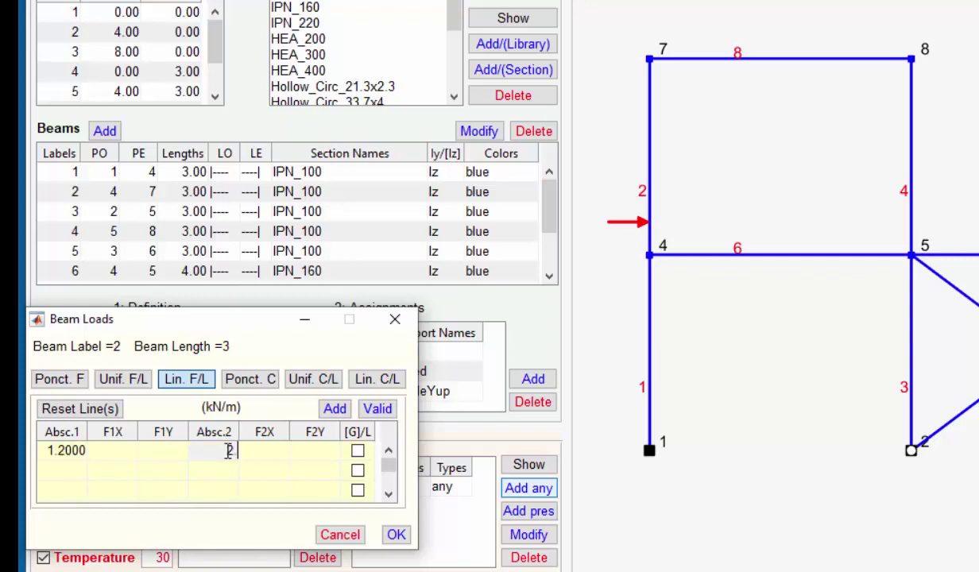
pyautogui.write('2.85')
# Step: Set the linear force to F1Y -1 and F2Y 1 kN/m in local axes, validate it and accept beam 2's loads
pyautogui.click(166, 453)
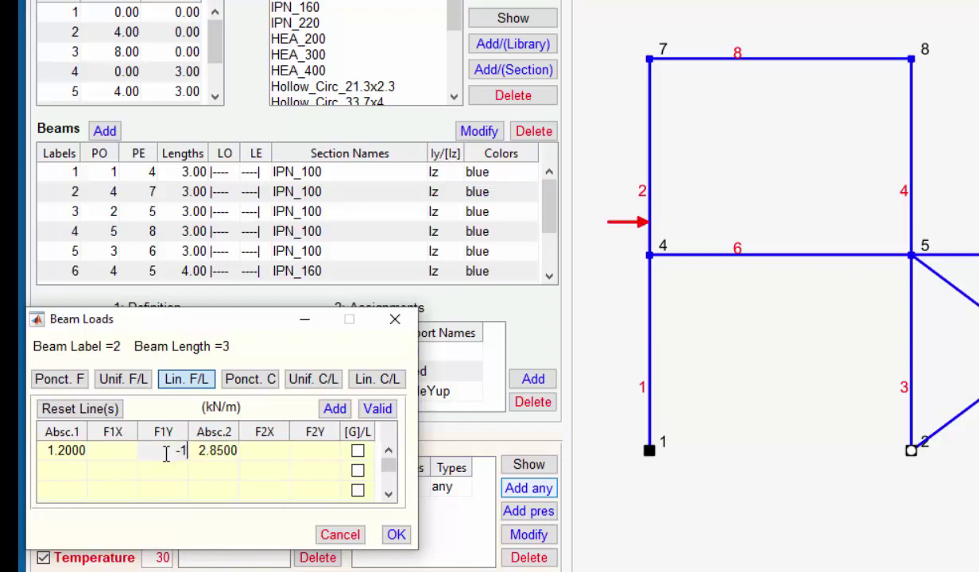
pyautogui.click(300, 452)
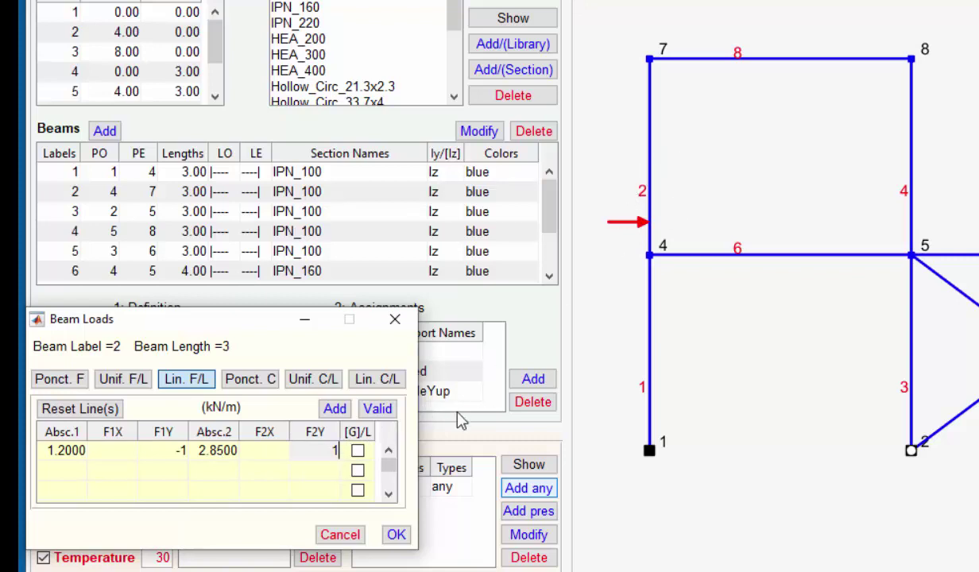
pyautogui.click(357, 450)
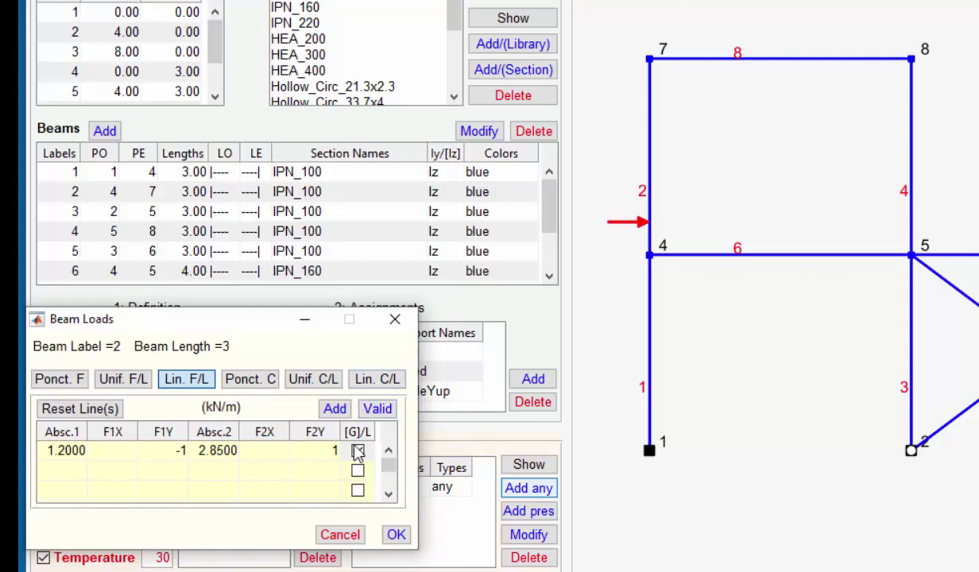
pyautogui.click(378, 410)
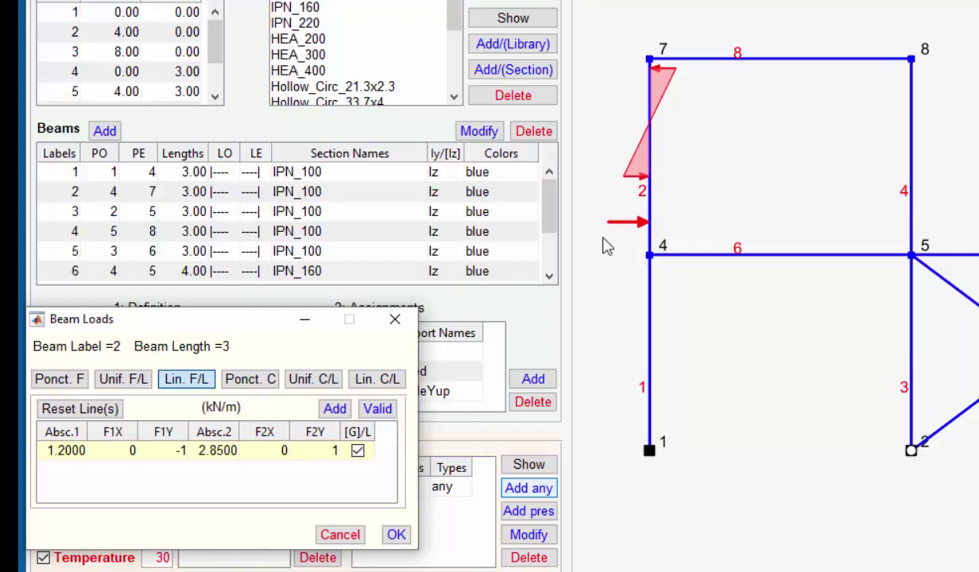
pyautogui.click(396, 536)
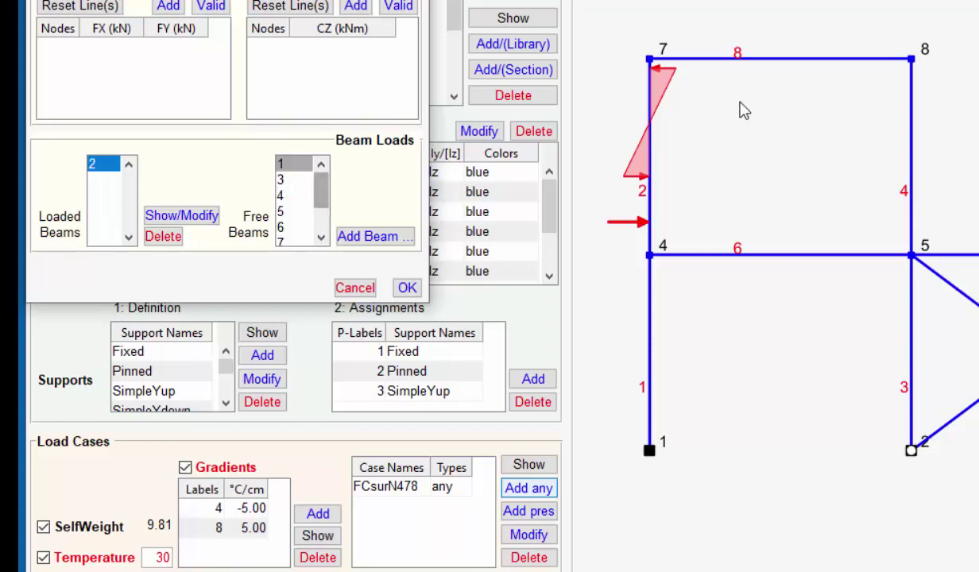
# Step: Add a point moment on beam 8 at abscissa 2 with CZ -1 kNm and validate it
pyautogui.click(322, 237)
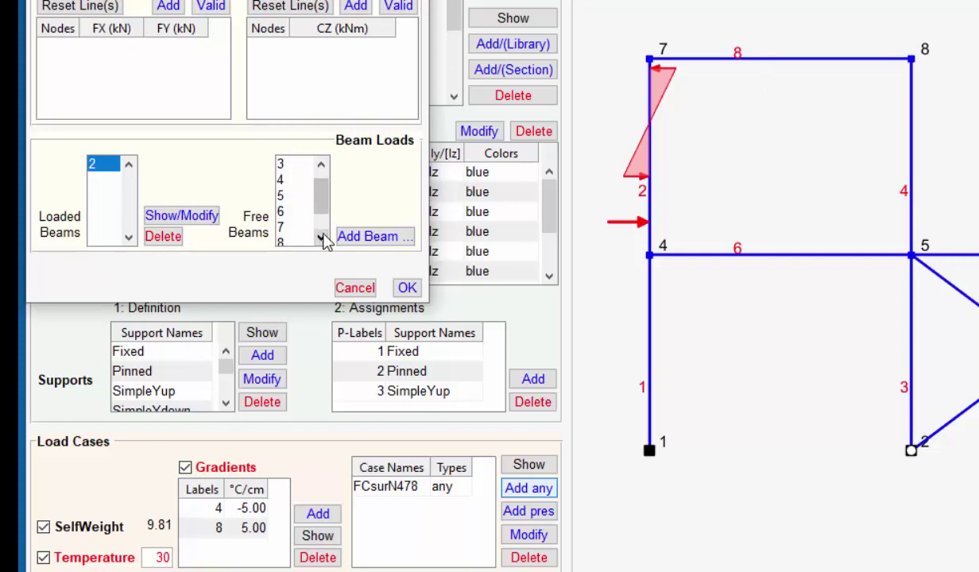
pyautogui.click(322, 237)
pyautogui.click(291, 227)
pyautogui.click(350, 242)
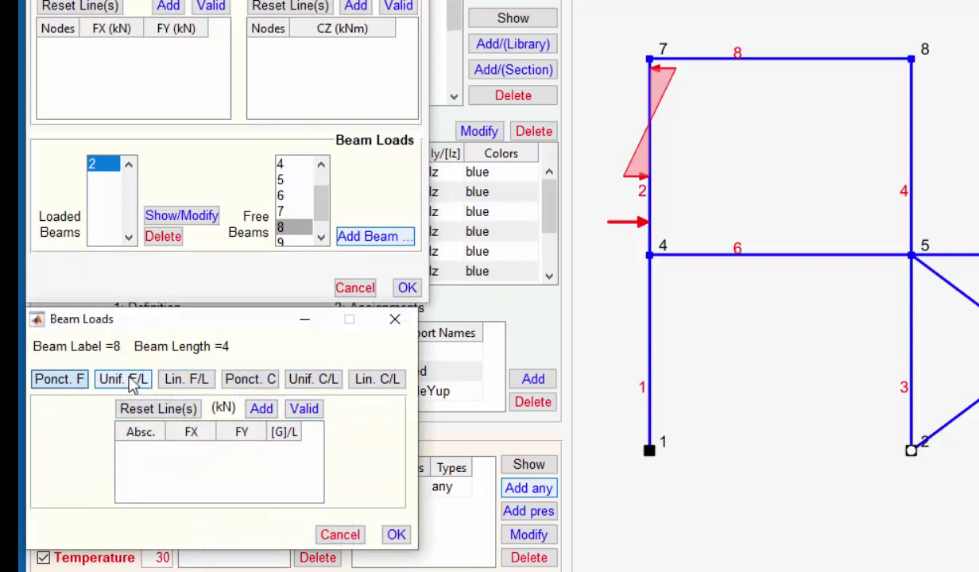
pyautogui.click(262, 382)
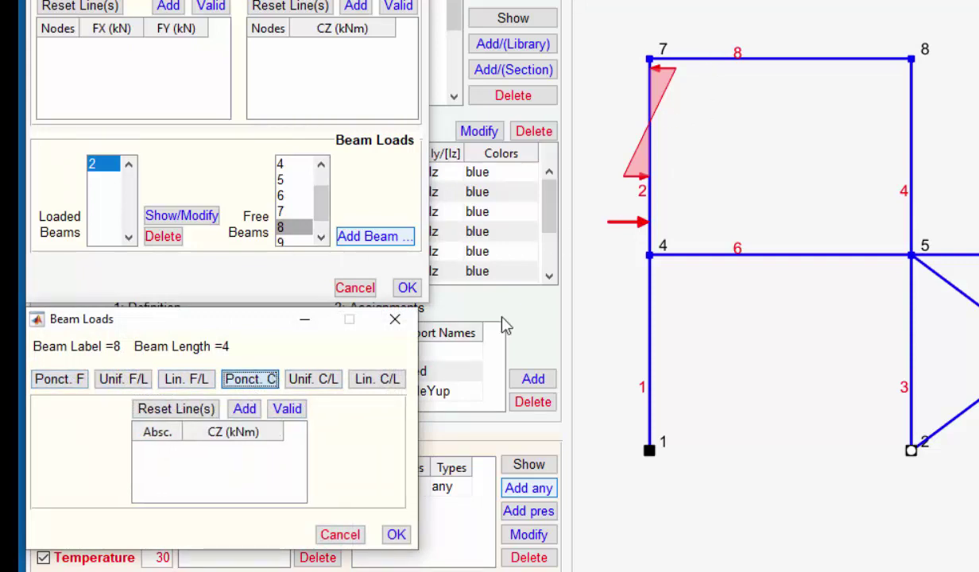
pyautogui.click(248, 410)
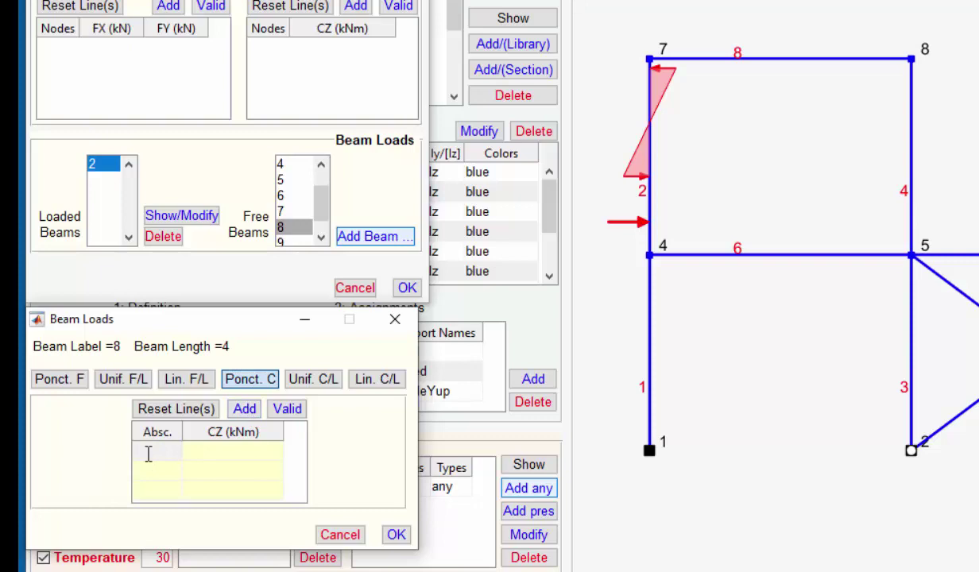
pyautogui.write('2')
pyautogui.click(211, 452)
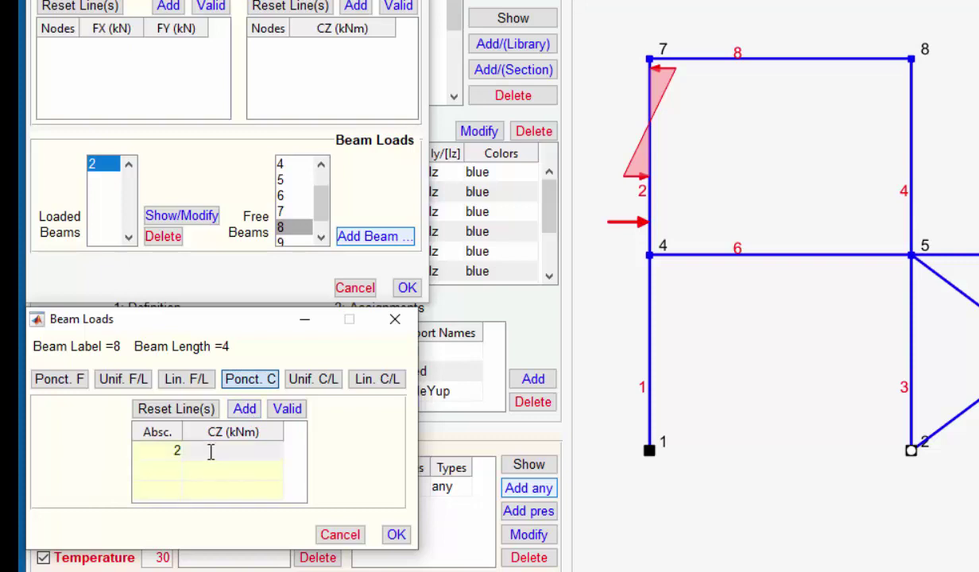
pyautogui.write('1')
pyautogui.press('BackSpace')
pyautogui.write('-1')
pyautogui.click(288, 410)
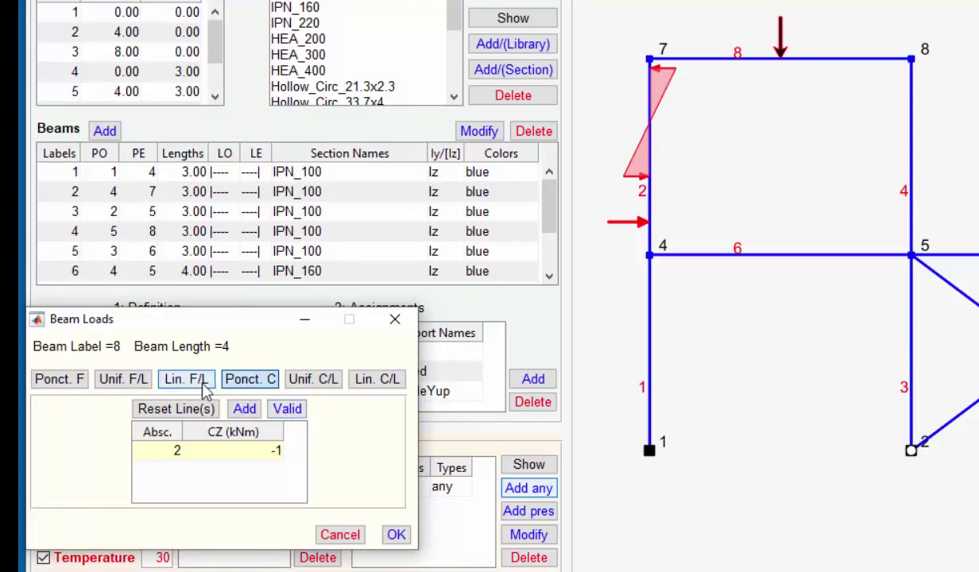
# Step: Add a uniform distributed moment on beam 8 from abscissa 0 to 4 with CZ 1 and validate it
pyautogui.click(321, 382)
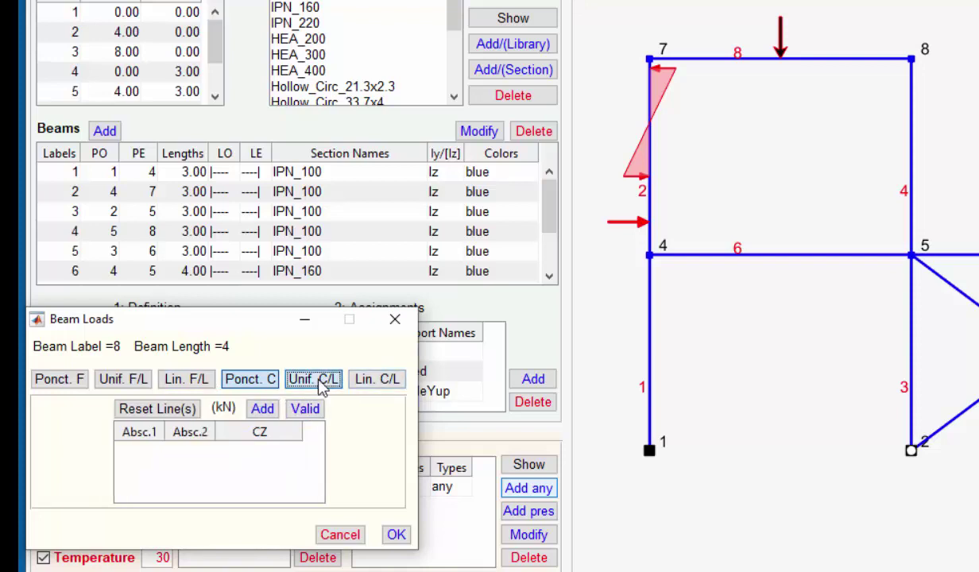
pyautogui.click(262, 409)
pyautogui.doubleClick(141, 451)
pyautogui.write('0')
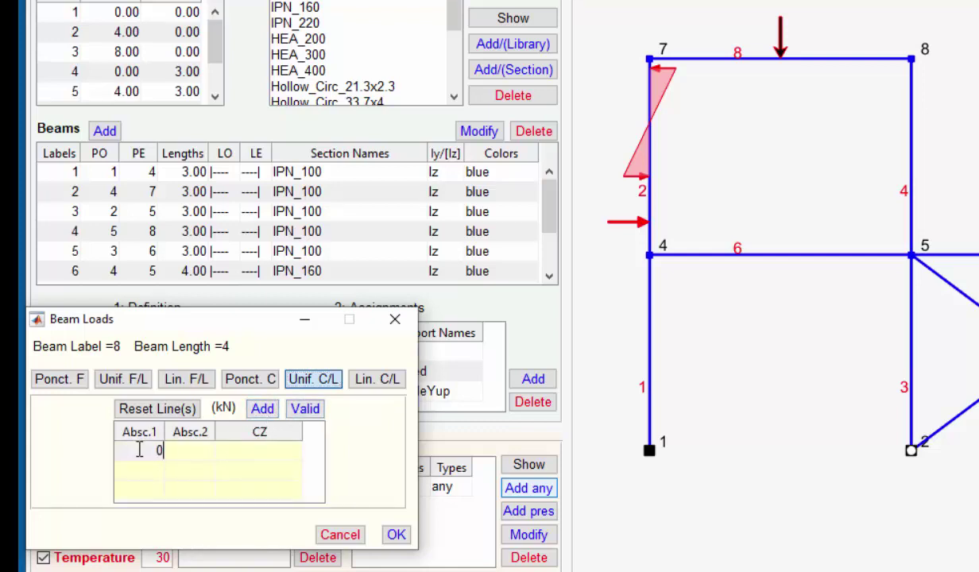
pyautogui.doubleClick(181, 450)
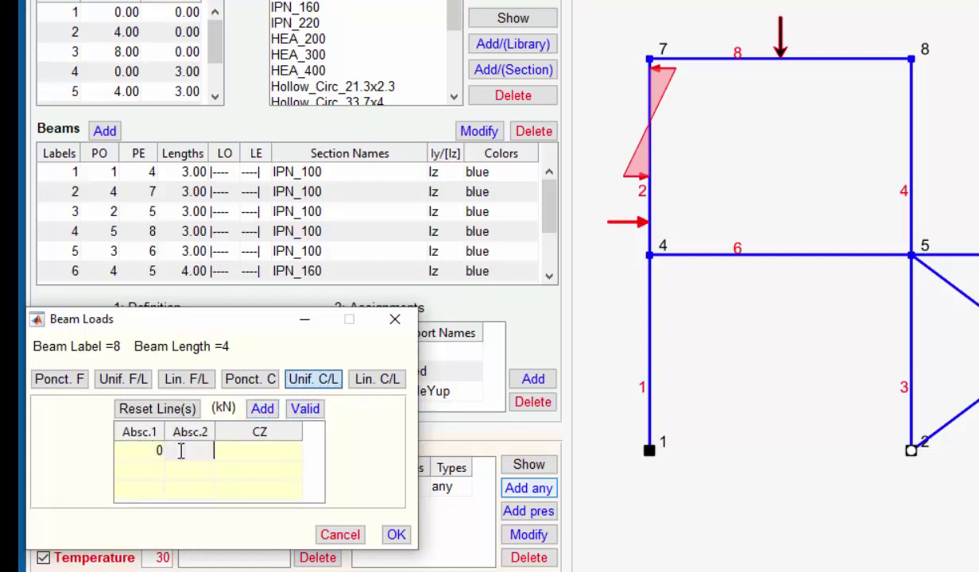
pyautogui.write('4')
pyautogui.doubleClick(233, 453)
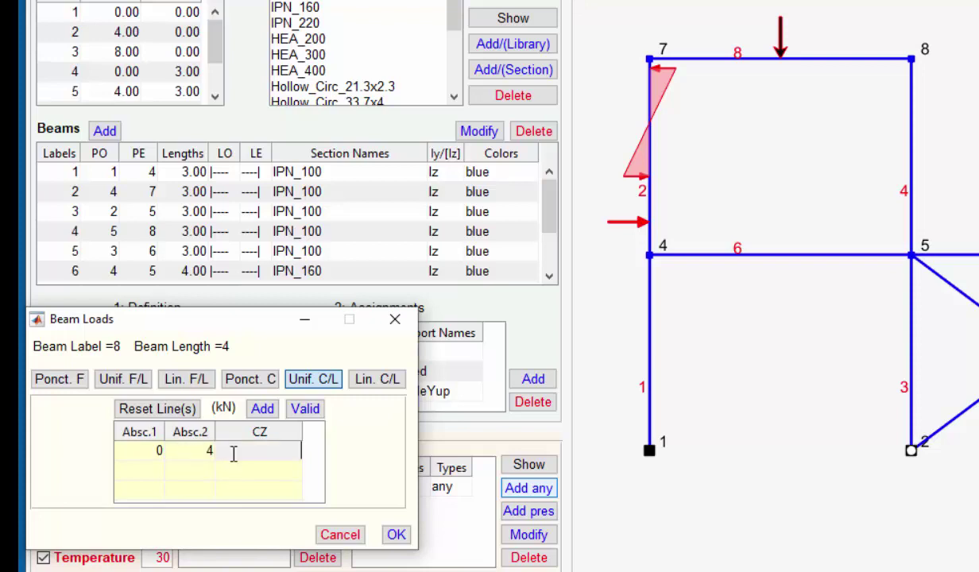
pyautogui.write('1')
pyautogui.click(310, 411)
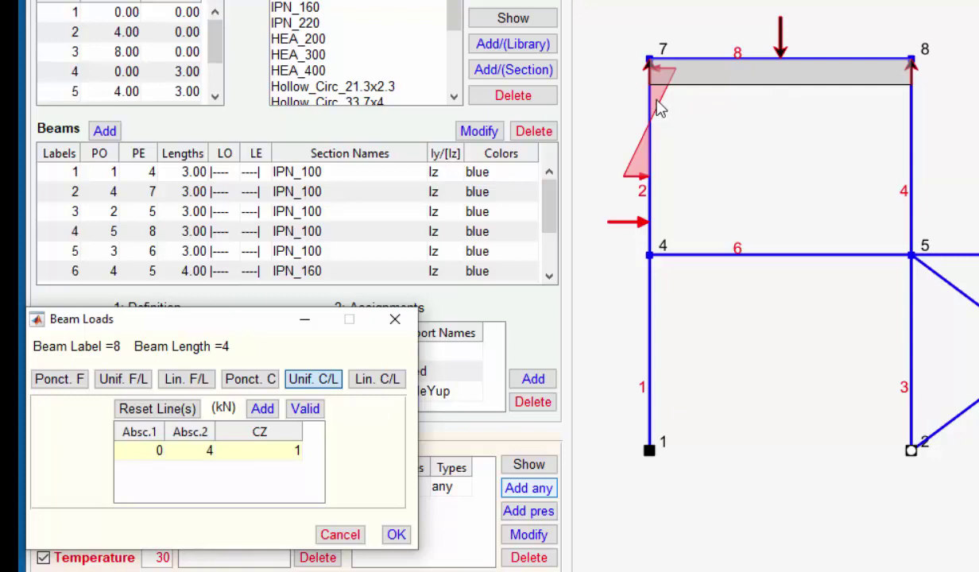
# Step: Change the uniform moment's CZ on beam 8 to -1 and validate it
pyautogui.doubleClick(278, 451)
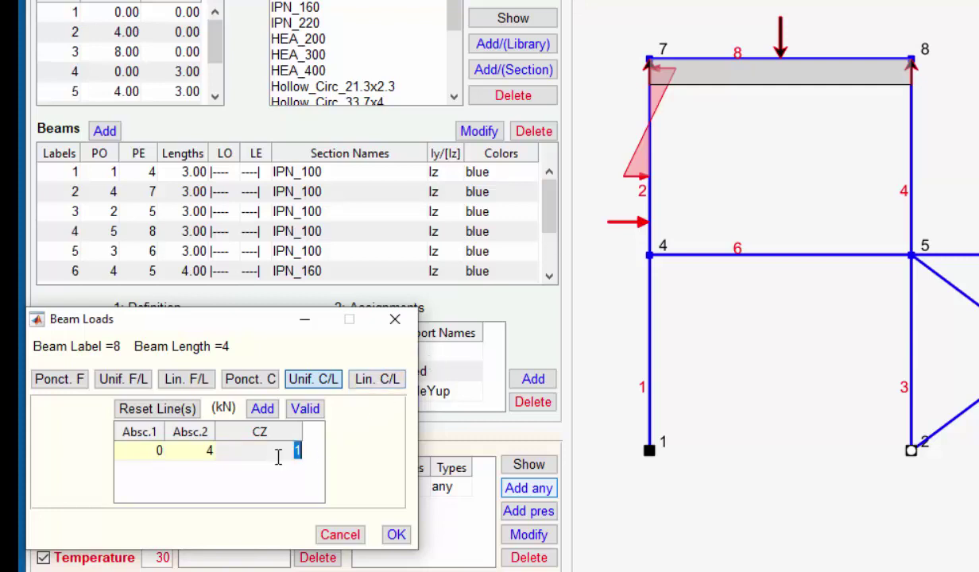
pyautogui.write('-1')
pyautogui.click(309, 418)
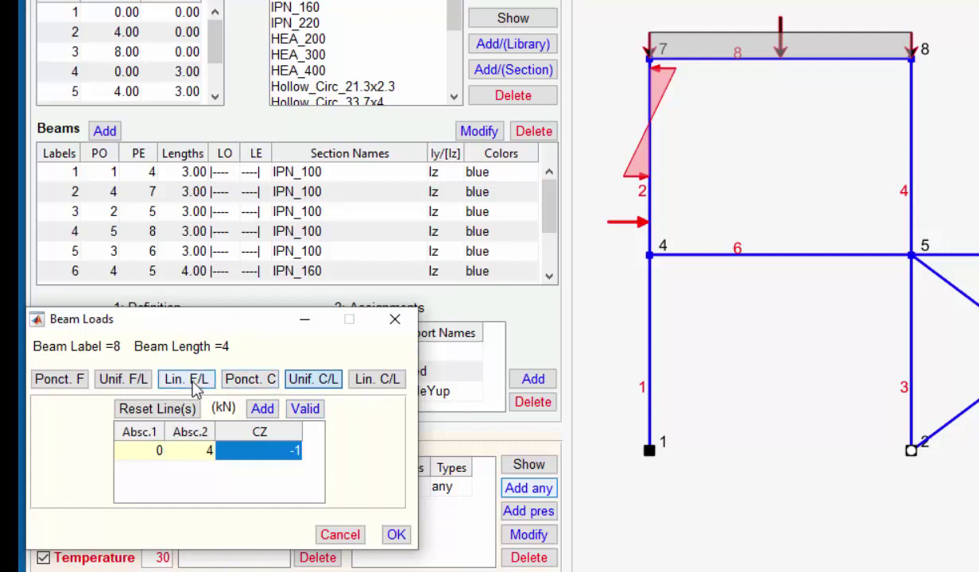
# Step: Add a uniform force on beam 8 from abscissa 1 to 3 with FY 1 kN/m in local axes, validate it and accept the beam's loads
pyautogui.click(137, 382)
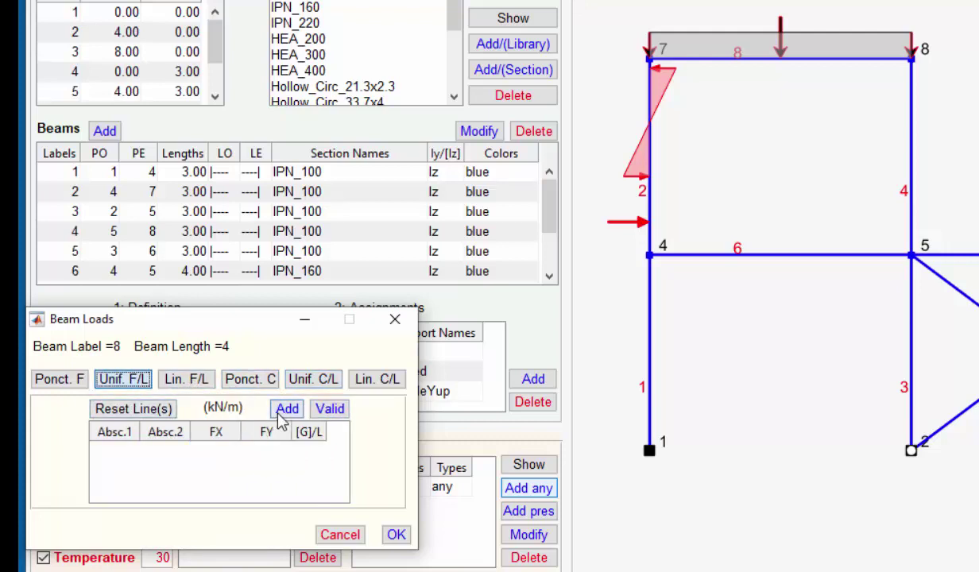
pyautogui.click(286, 410)
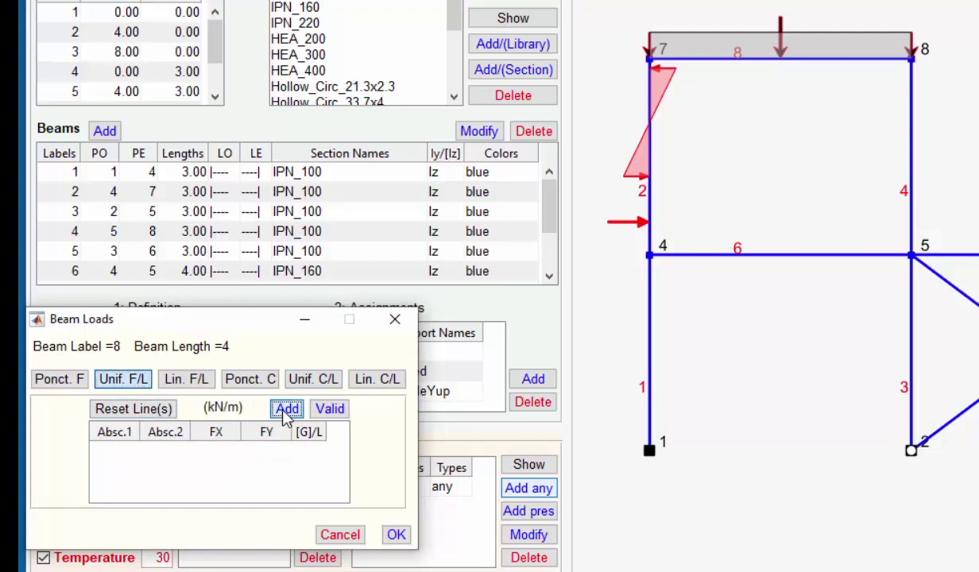
pyautogui.click(104, 453)
pyautogui.write('1')
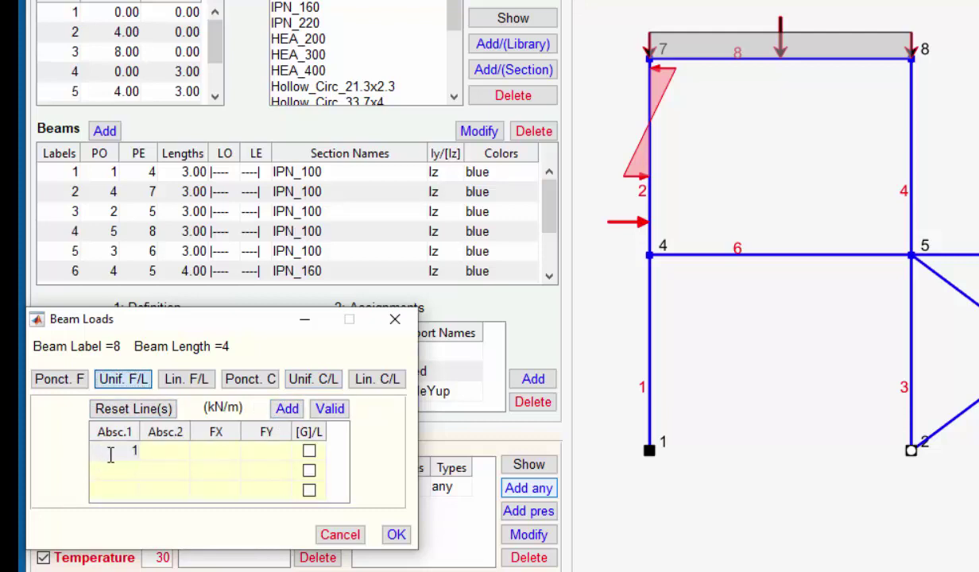
pyautogui.click(180, 450)
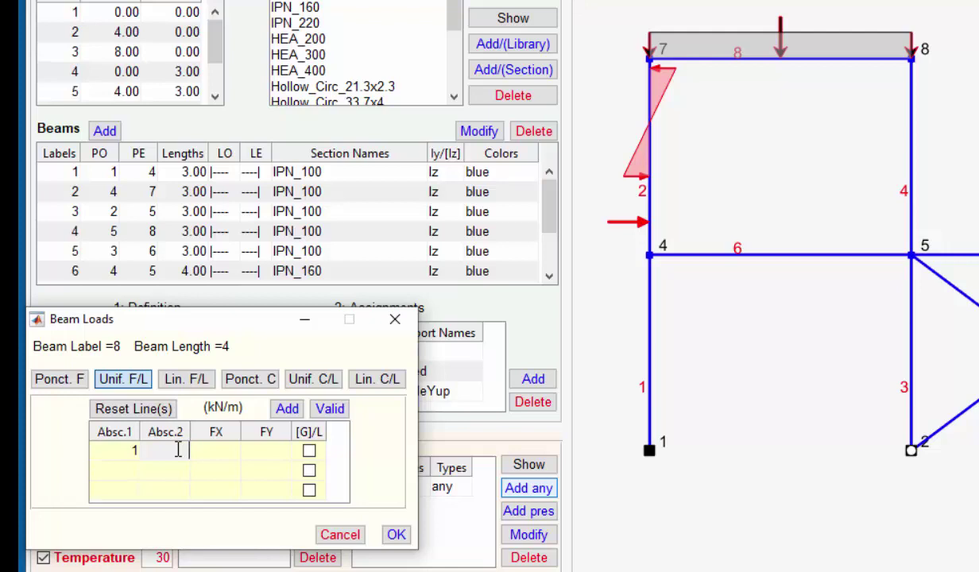
pyautogui.write('3')
pyautogui.click(262, 452)
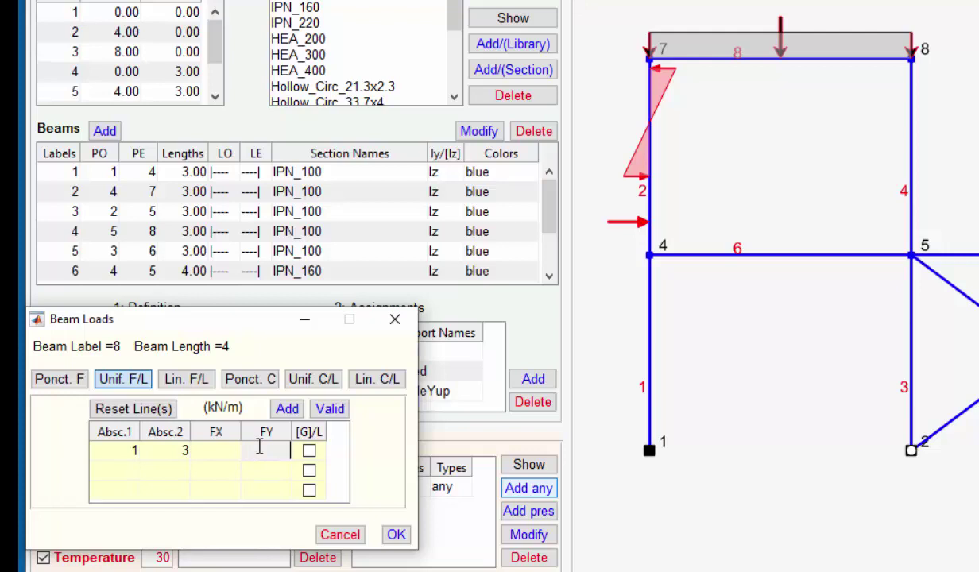
pyautogui.write('1')
pyautogui.click(308, 451)
pyautogui.click(329, 408)
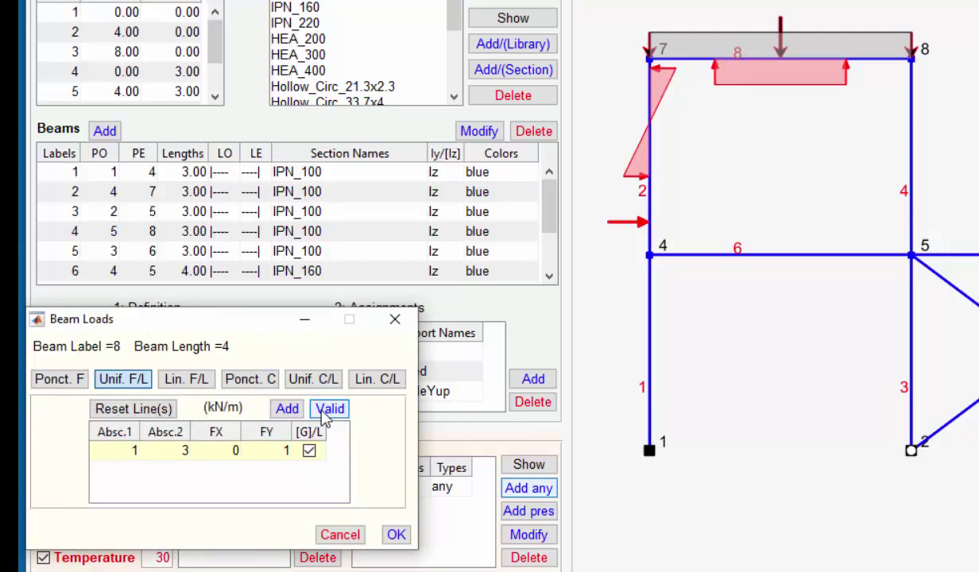
pyautogui.click(396, 535)
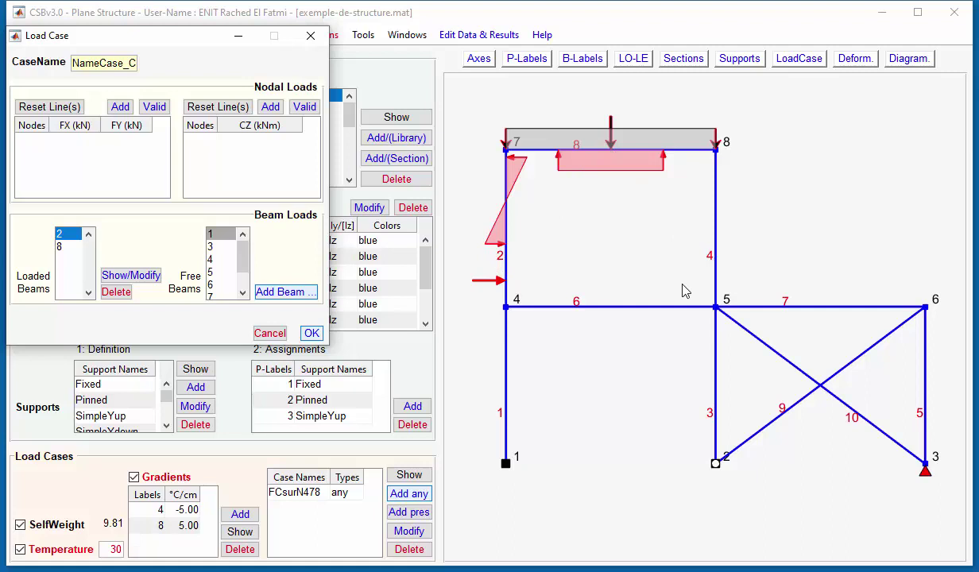
# Step: Name the load case DFCsur28 and accept it
pyautogui.click(138, 63)
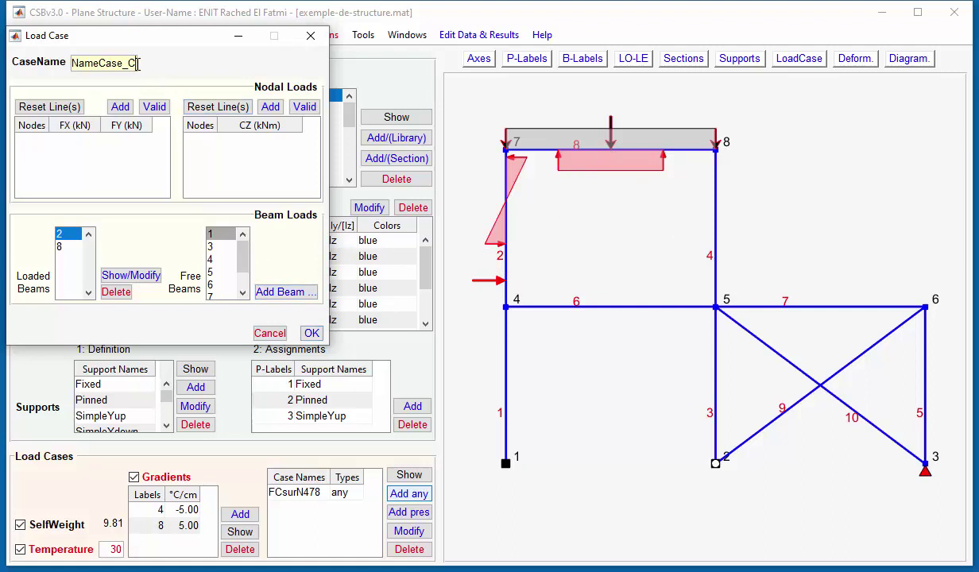
pyautogui.moveTo(138, 64); pyautogui.dragTo(53, 64)
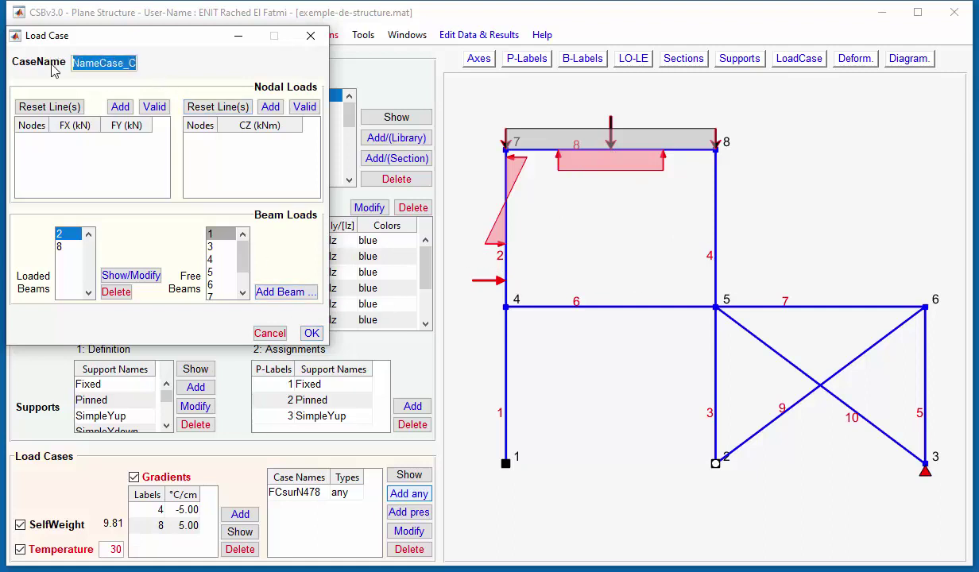
pyautogui.write('F')
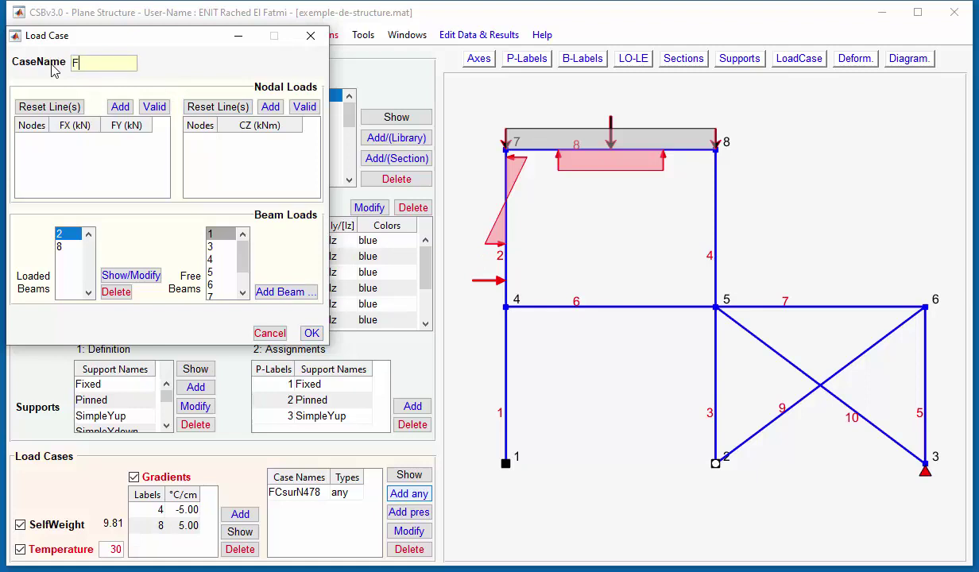
pyautogui.press('BackSpace')
pyautogui.write('DFCsur28')
pyautogui.click(311, 334)
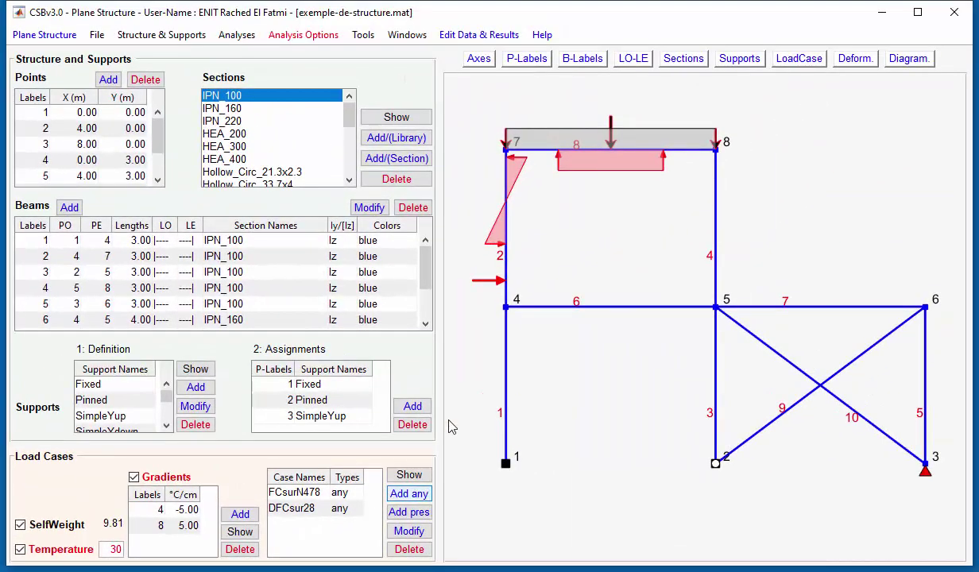
# Step: Display the loads of case FCsurN478 and those of DFCsur28 on the structure, and hide the load display
pyautogui.click(798, 59)
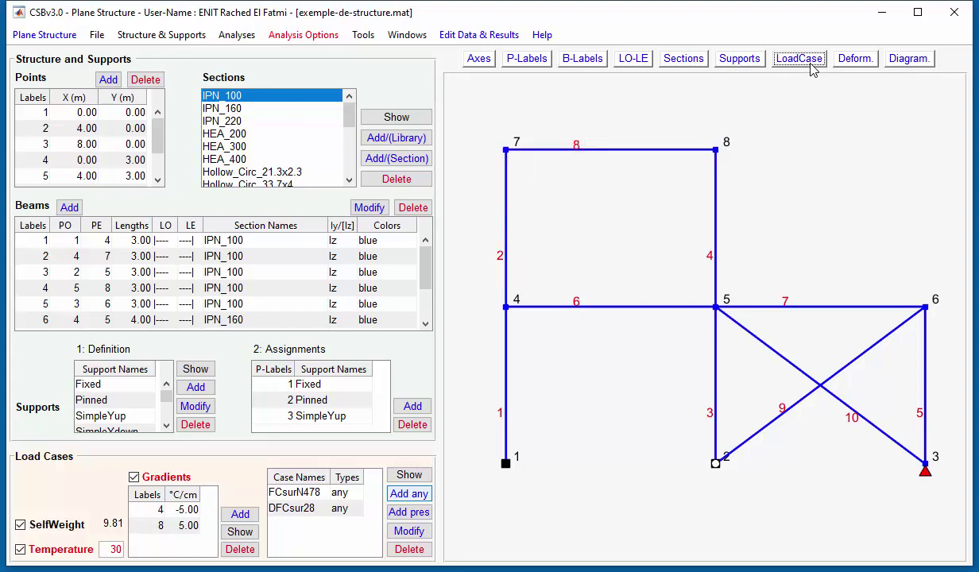
pyautogui.click(810, 63)
pyautogui.click(810, 63)
pyautogui.click(299, 495)
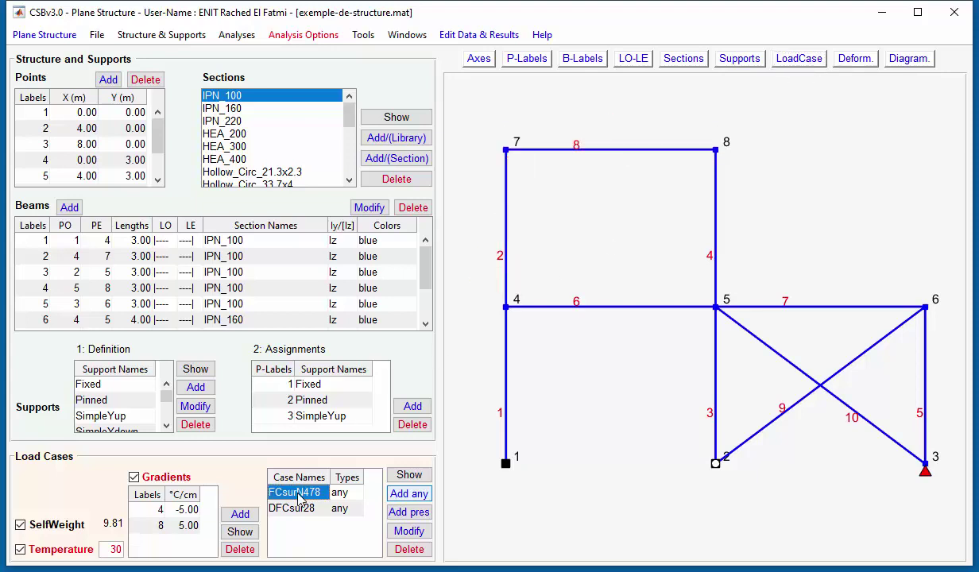
pyautogui.click(408, 475)
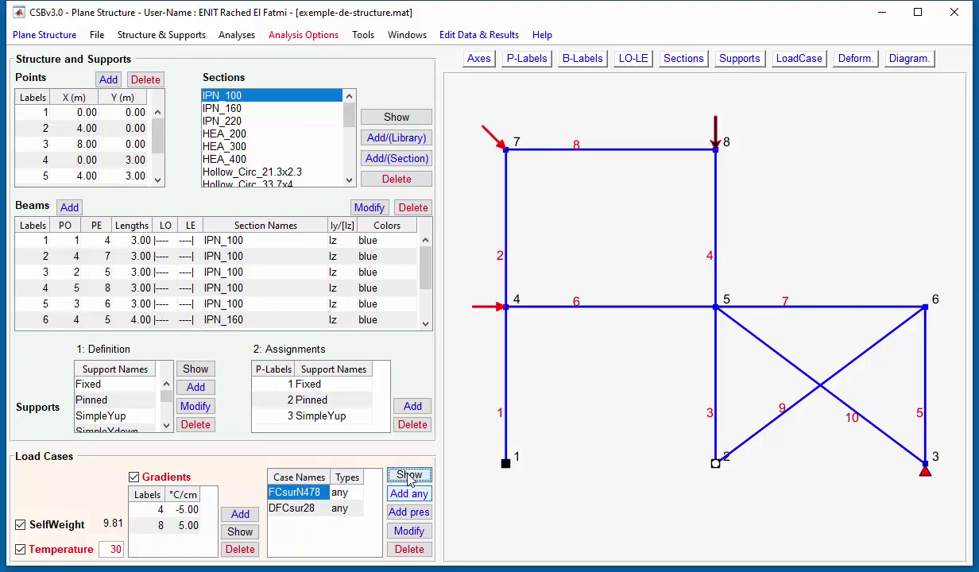
pyautogui.click(311, 506)
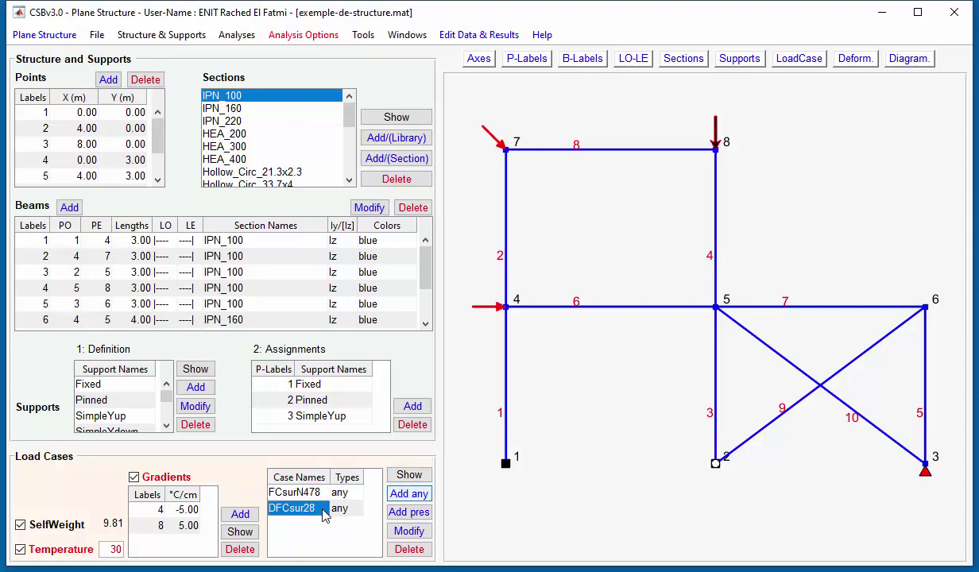
pyautogui.click(405, 479)
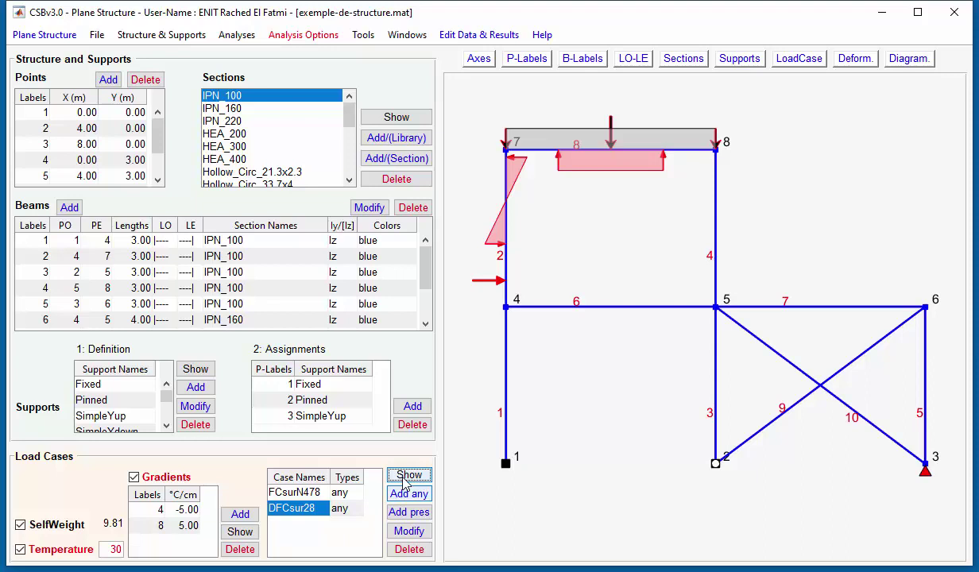
pyautogui.click(784, 61)
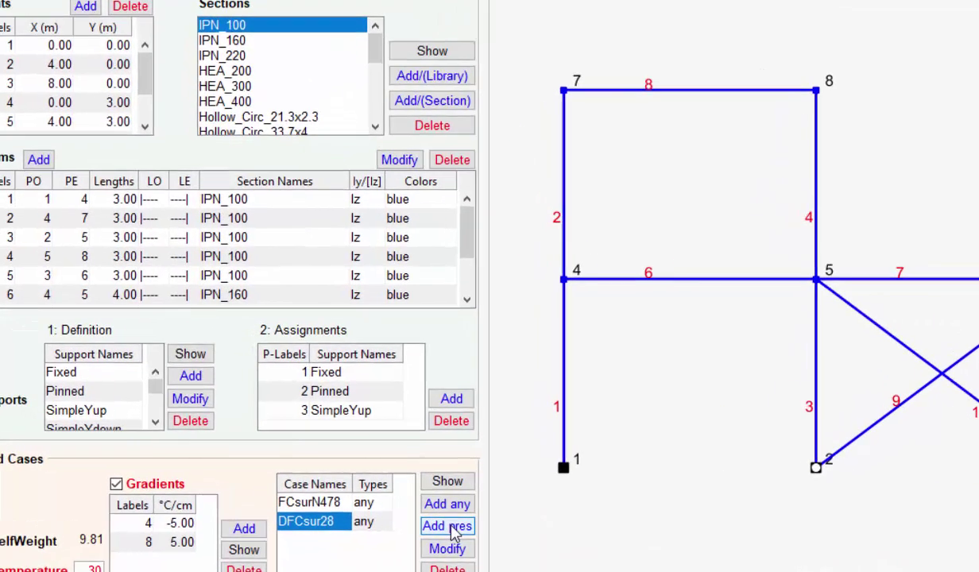
# Step: Start a new pressure load case and assign beams 1 and 2 as the beams to load
pyautogui.click(451, 528)
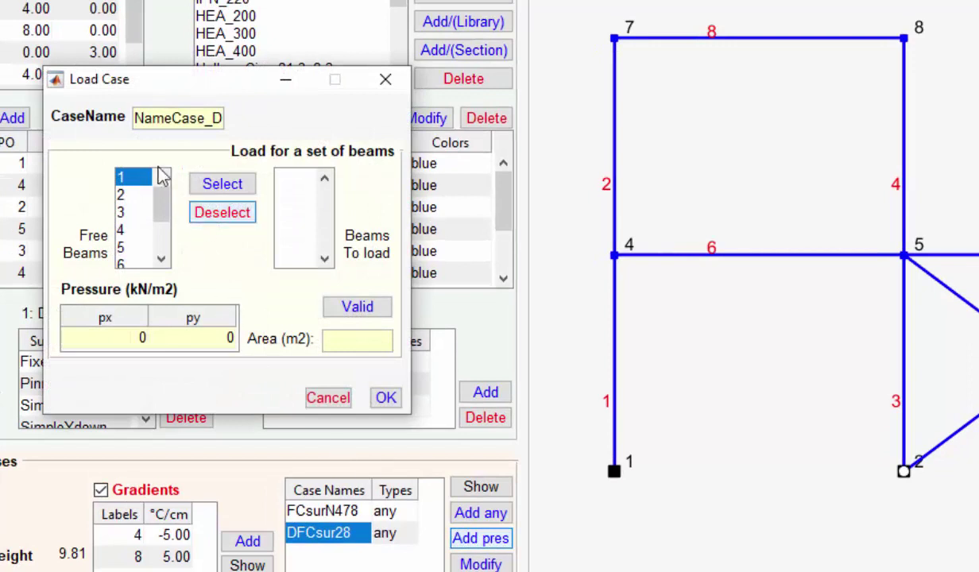
pyautogui.keyDown('shift'); pyautogui.click(121, 199); pyautogui.keyUp('shift')
pyautogui.click(226, 190)
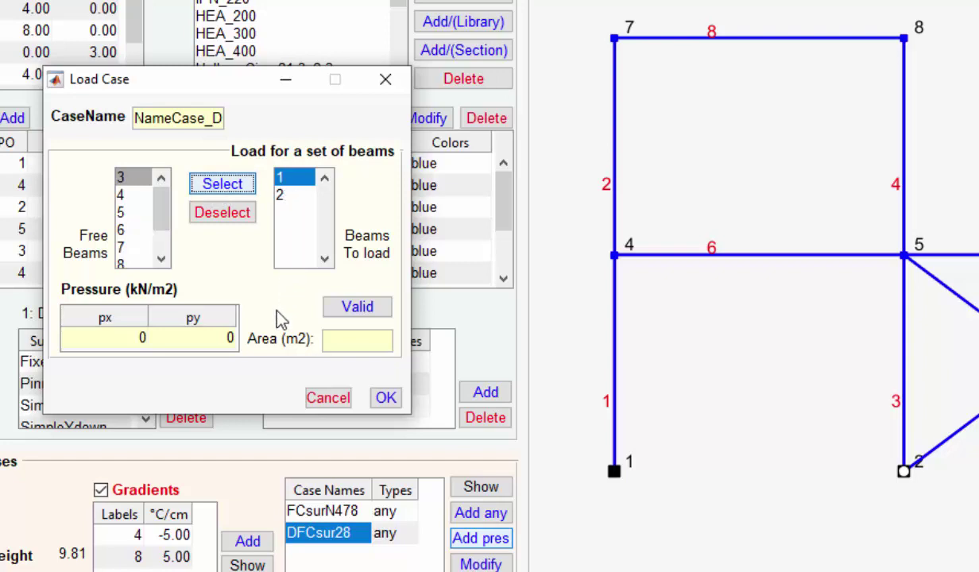
# Step: Set the pressure on beams 1 and 2 to px 12 kN/m2 with an area of 20 m2 and validate it
pyautogui.doubleClick(135, 339)
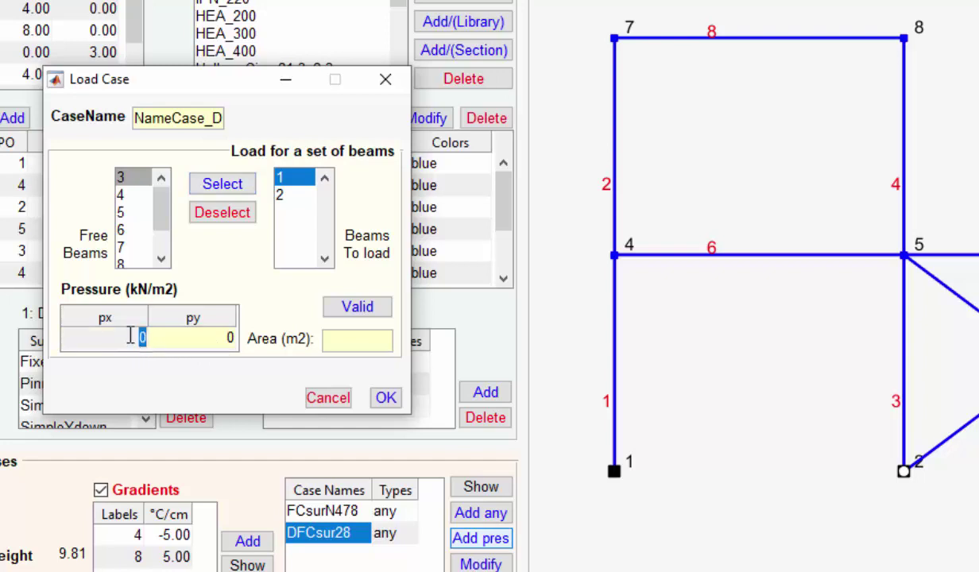
pyautogui.write('12')
pyautogui.click(370, 341)
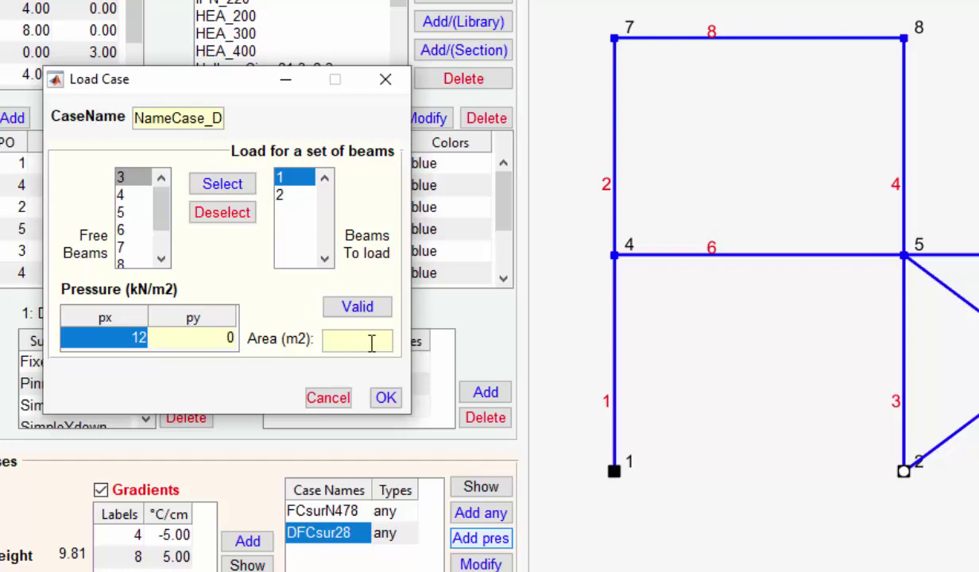
pyautogui.write('20')
pyautogui.click(388, 401)
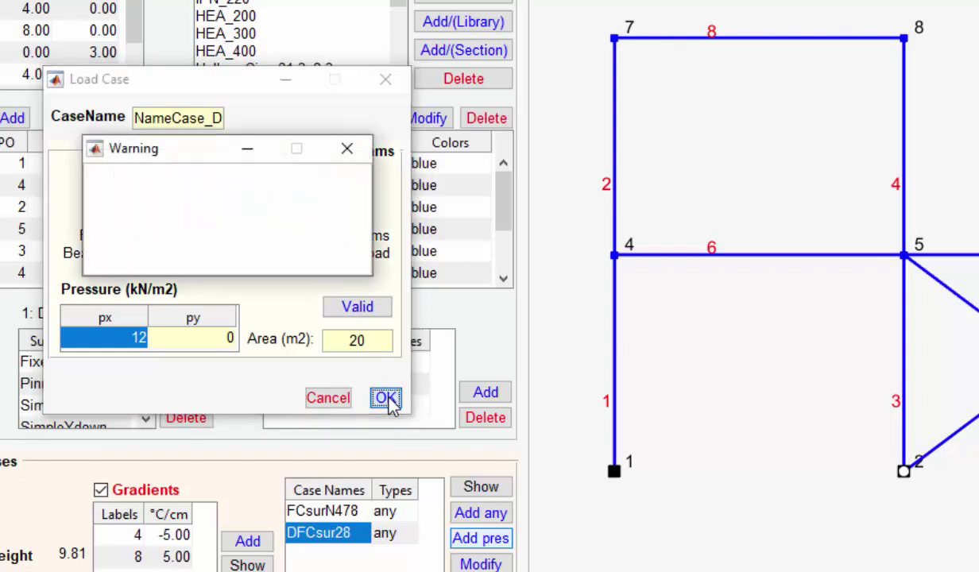
pyautogui.click(583, 292)
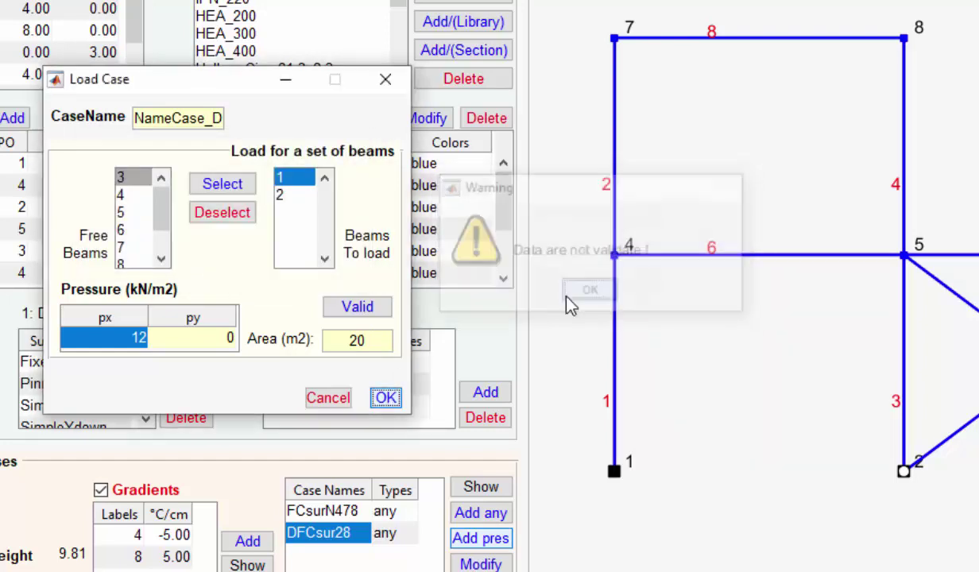
pyautogui.click(383, 312)
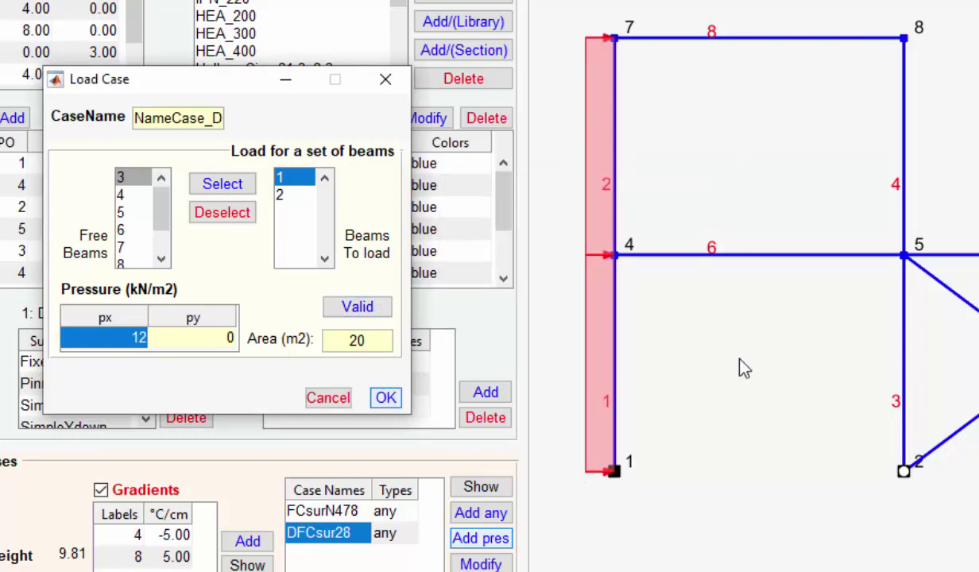
# Step: Name the pressure load case vent and accept it
pyautogui.press('Tab')
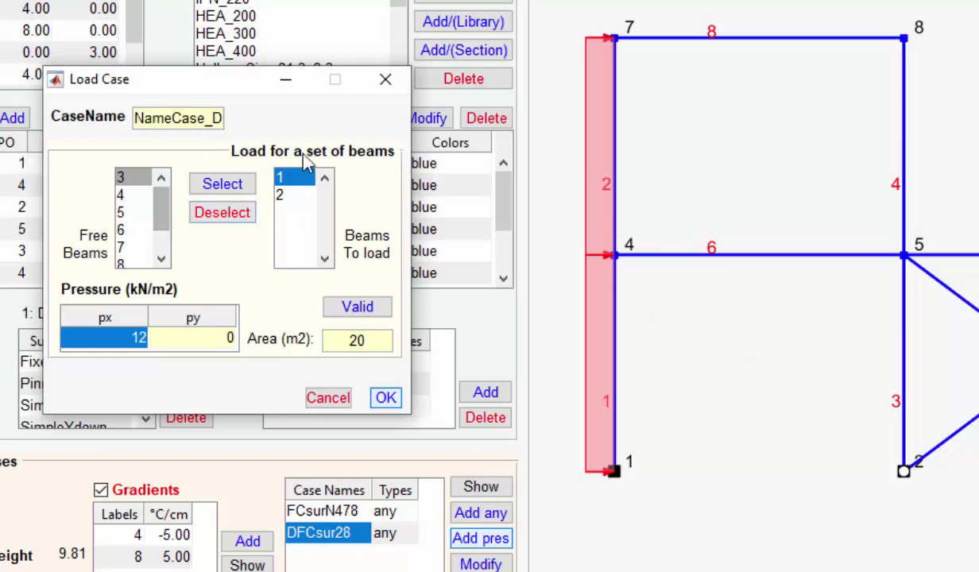
pyautogui.moveTo(219, 117); pyautogui.dragTo(125, 116)
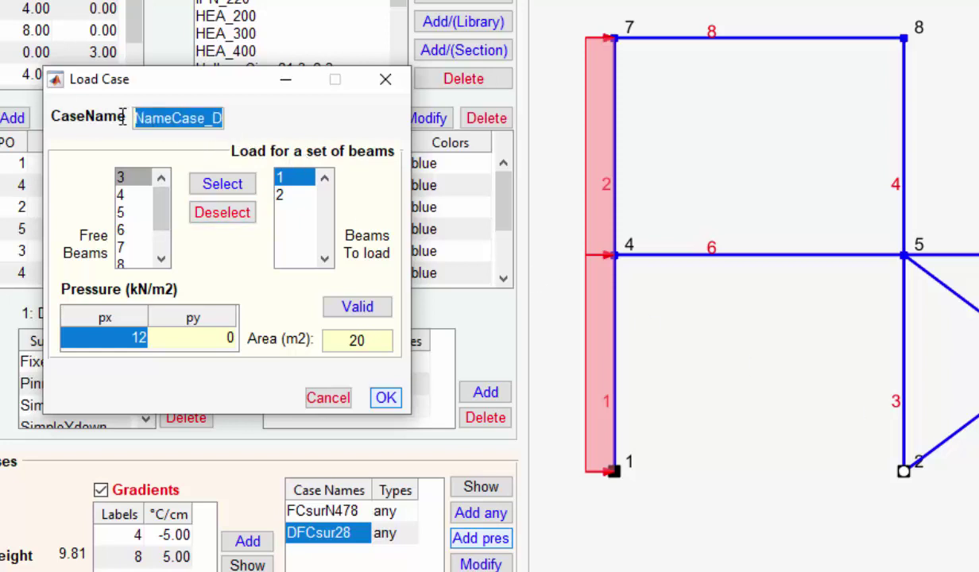
pyautogui.write('vent')
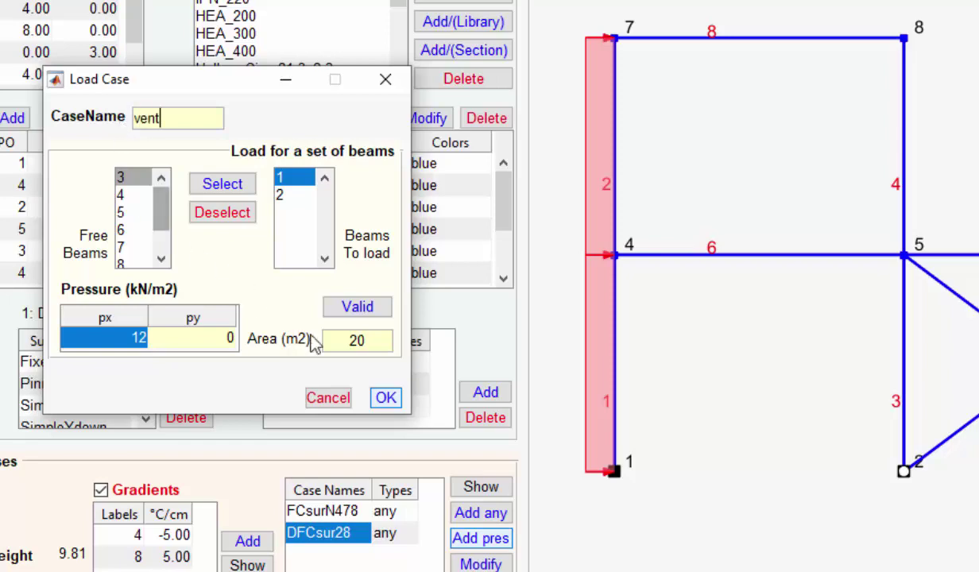
pyautogui.click(384, 397)
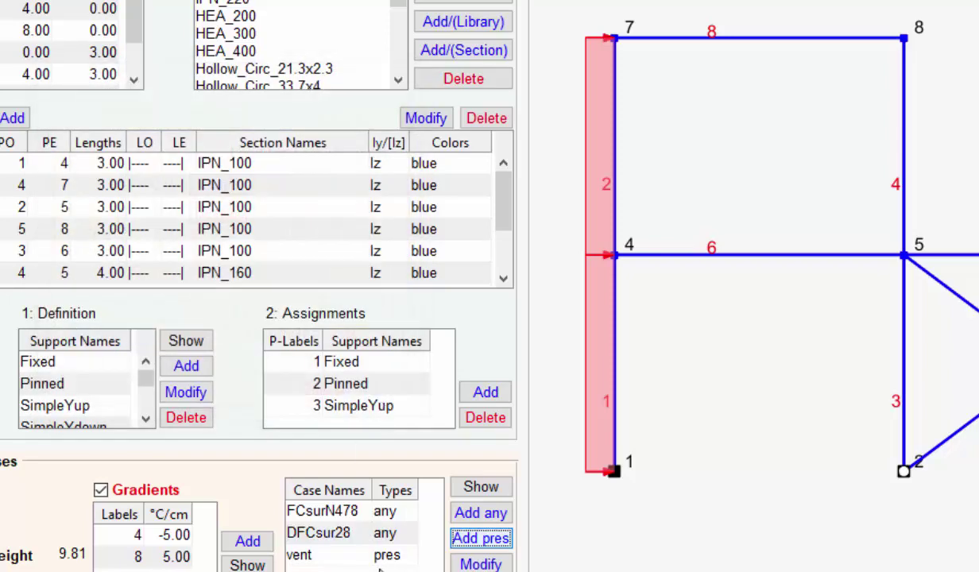
# Step: Start another pressure load case and assign beams 6 and 7 as the beams to load
pyautogui.click(477, 542)
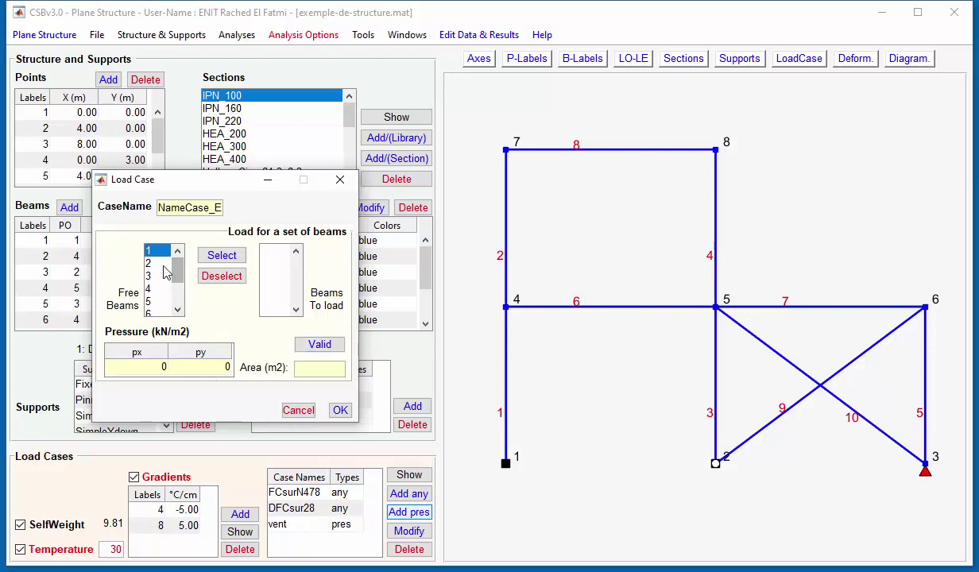
pyautogui.click(177, 309)
pyautogui.click(177, 310)
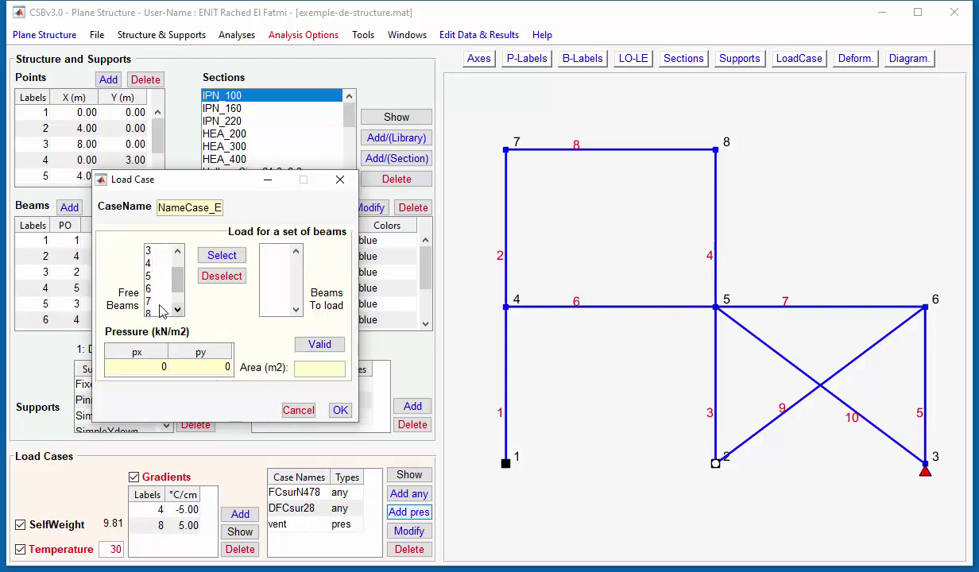
pyautogui.click(153, 289)
pyautogui.keyDown('ctrl'); pyautogui.click(153, 301); pyautogui.keyUp('ctrl')
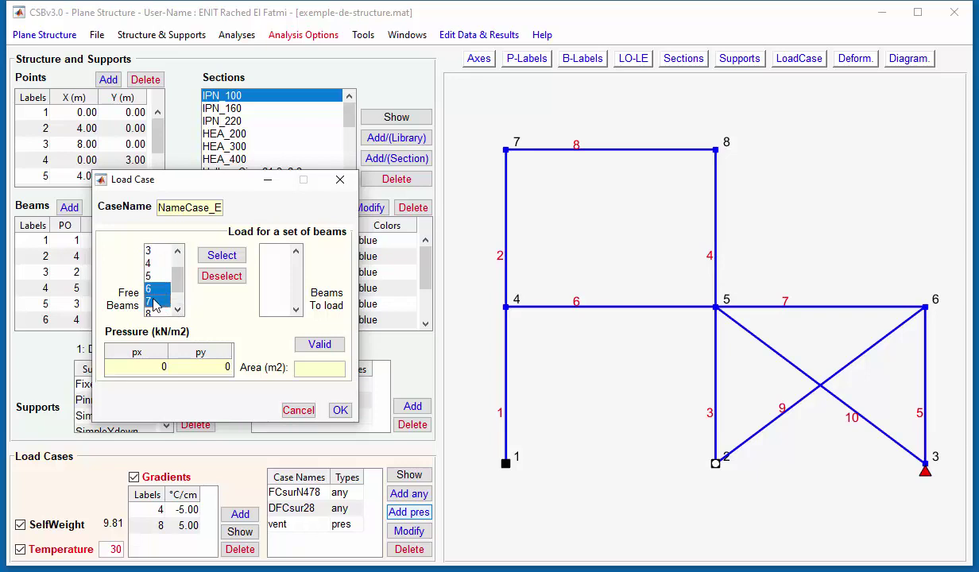
pyautogui.click(233, 259)
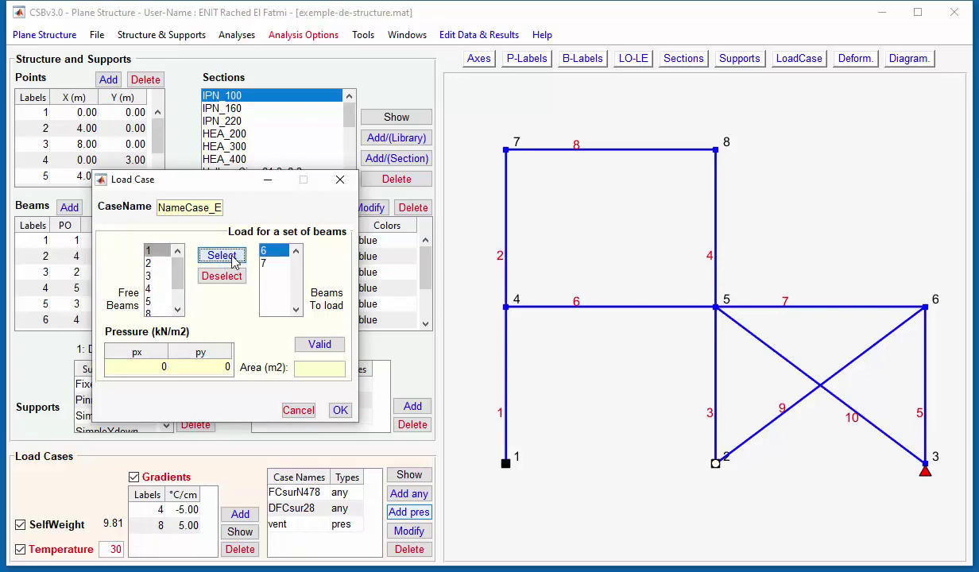
# Step: Set the pressure on beams 6 and 7 to py -1 kN/m2 with an area of 25 m2 and validate it
pyautogui.click(206, 369)
pyautogui.write('-1')
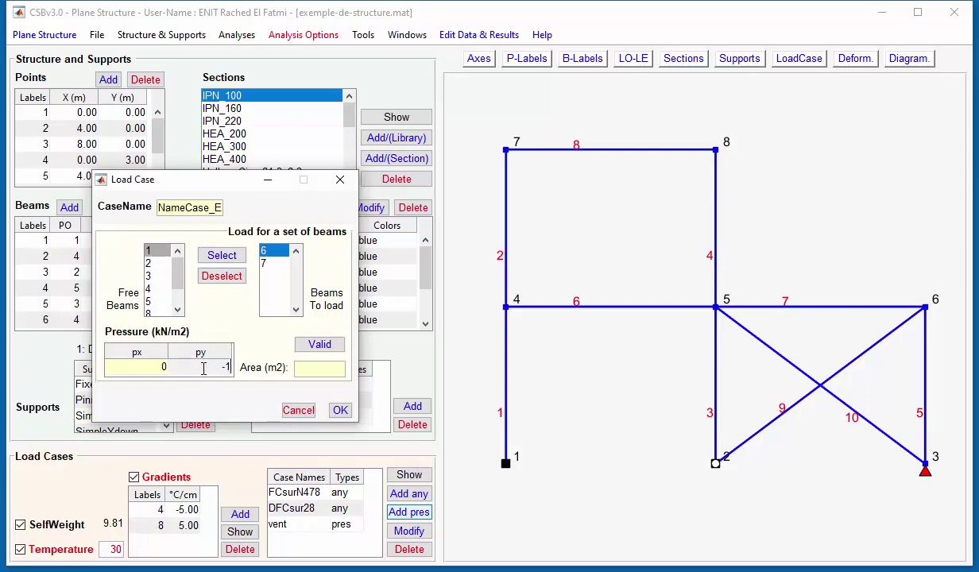
pyautogui.click(327, 364)
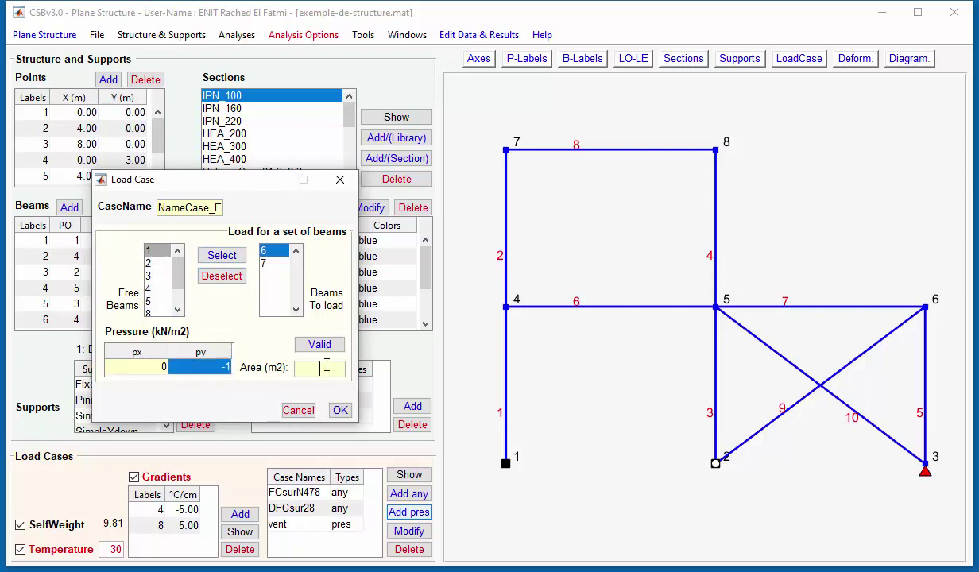
pyautogui.write('25')
pyautogui.click(331, 347)
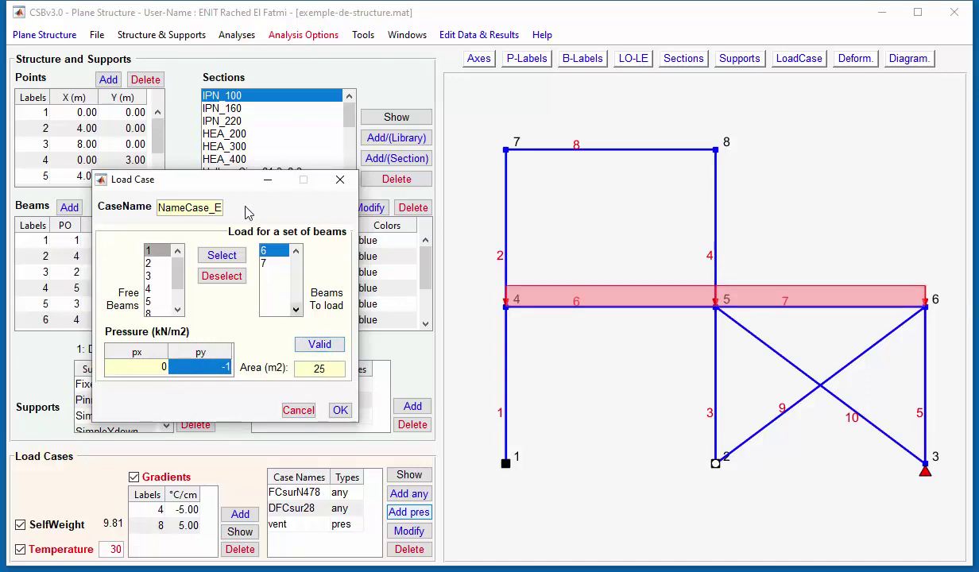
# Step: Name the pressure load case on beams 6 and 7 dalle, validate it and accept it
pyautogui.click(218, 208)
pyautogui.moveTo(218, 207); pyautogui.dragTo(156, 211)
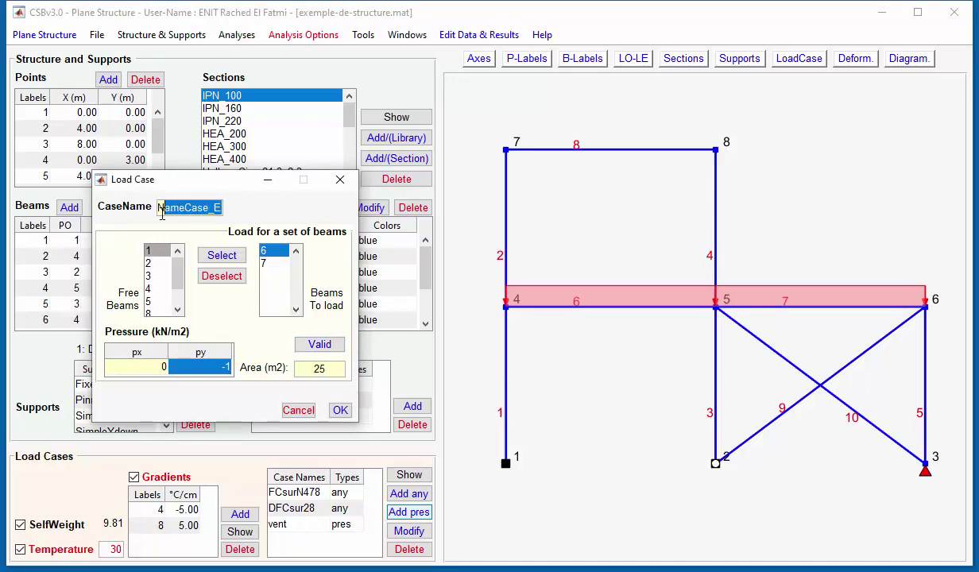
pyautogui.write('dalle')
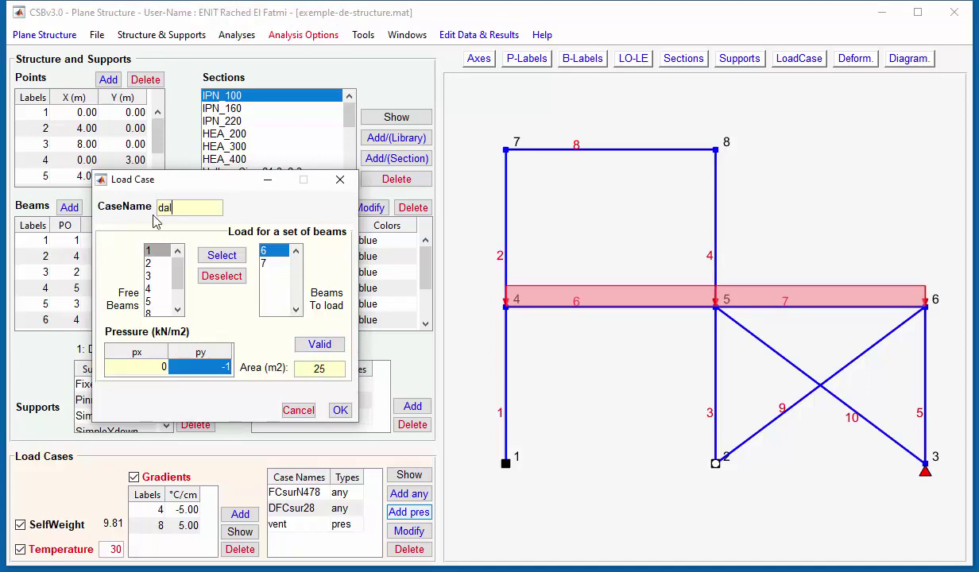
pyautogui.click(320, 345)
pyautogui.click(340, 409)
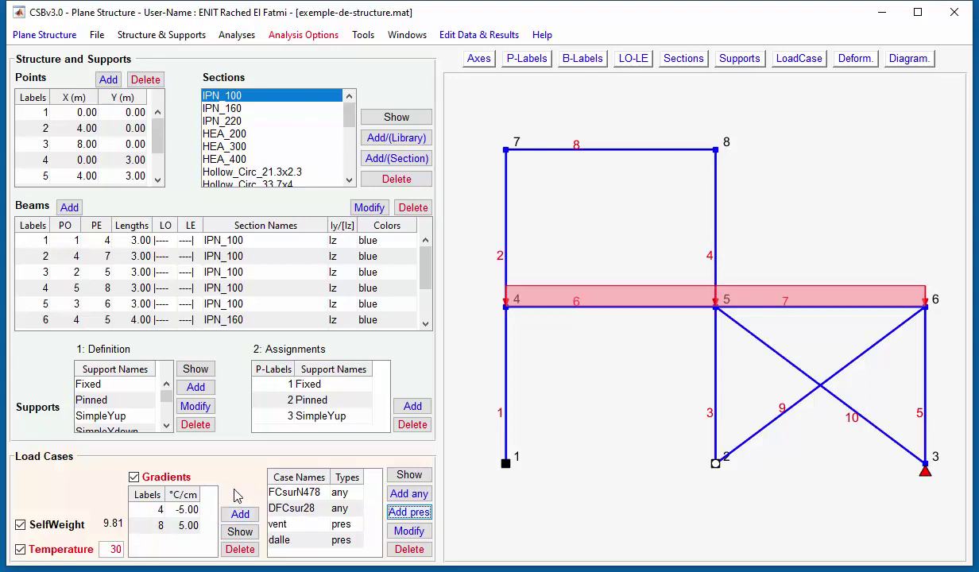
# Step: Reopen the vent load case for modification, check its pressure and area, and leave it without changes
pyautogui.click(306, 523)
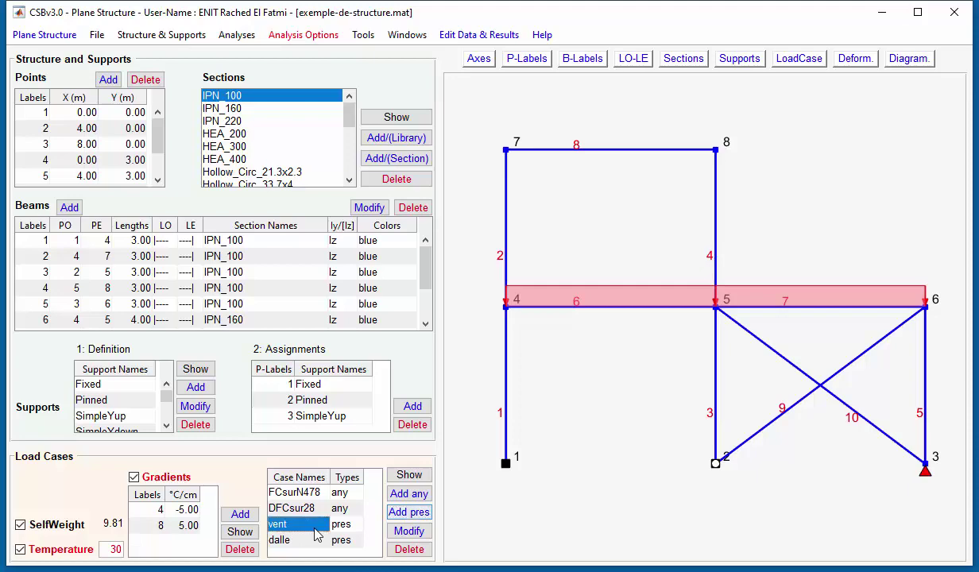
pyautogui.click(404, 534)
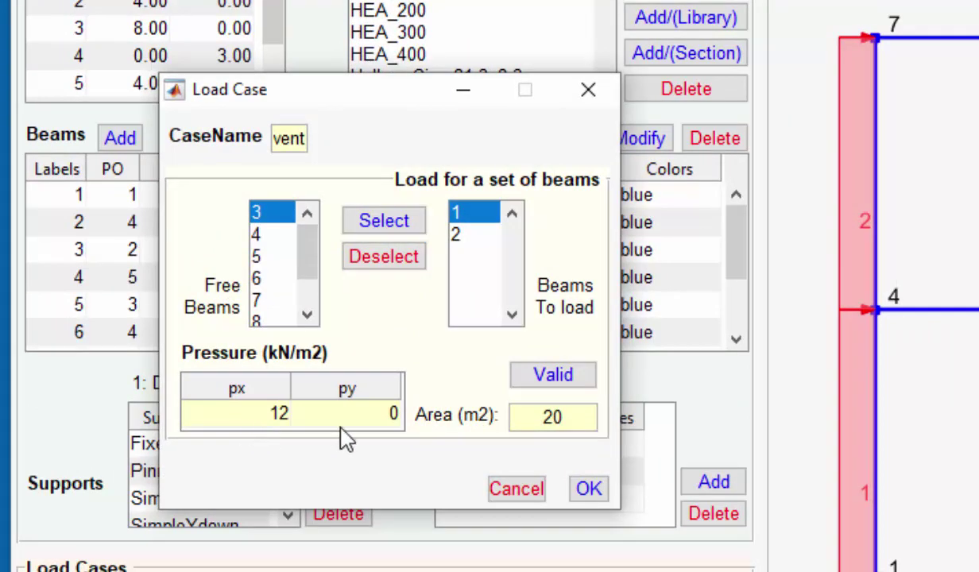
pyautogui.moveTo(568, 417); pyautogui.dragTo(538, 420)
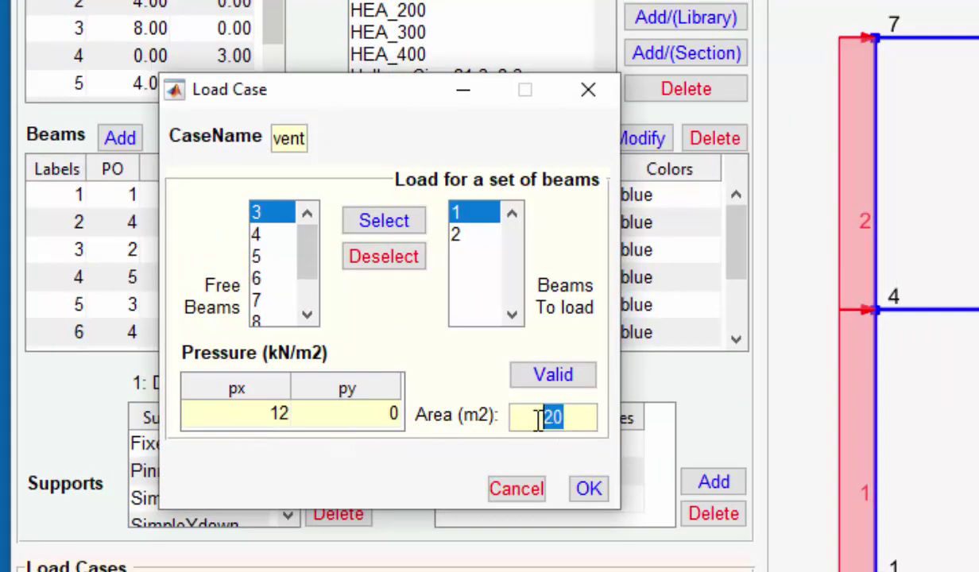
pyautogui.click(580, 378)
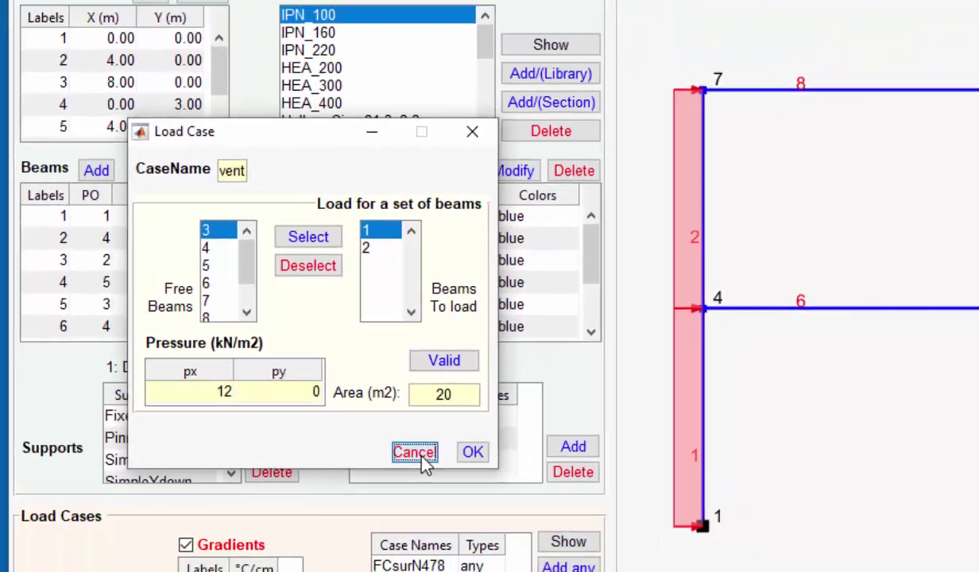
pyautogui.click(516, 489)
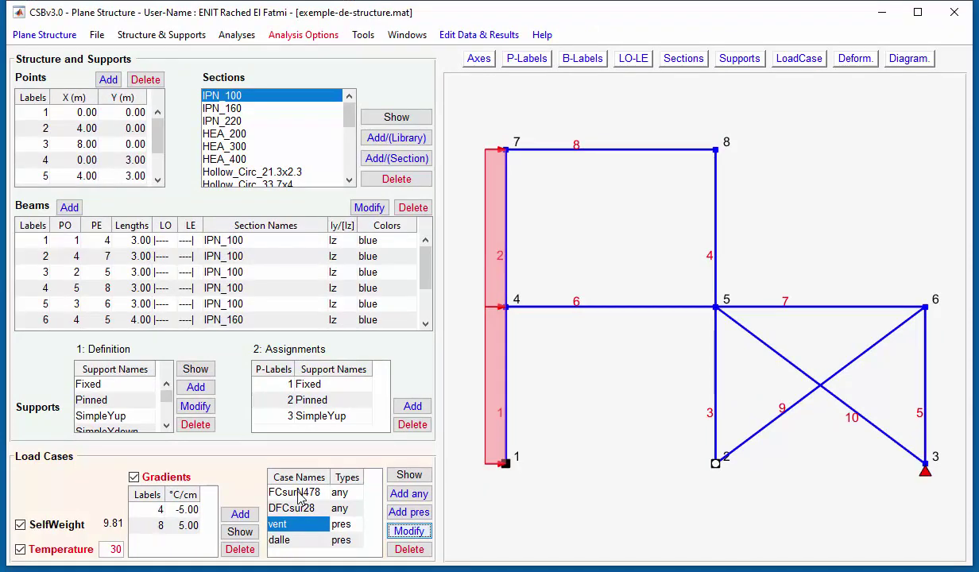
# Step: Reopen the FCsurN478 load case, check its nodal loads, and close it without changes
pyautogui.click(300, 495)
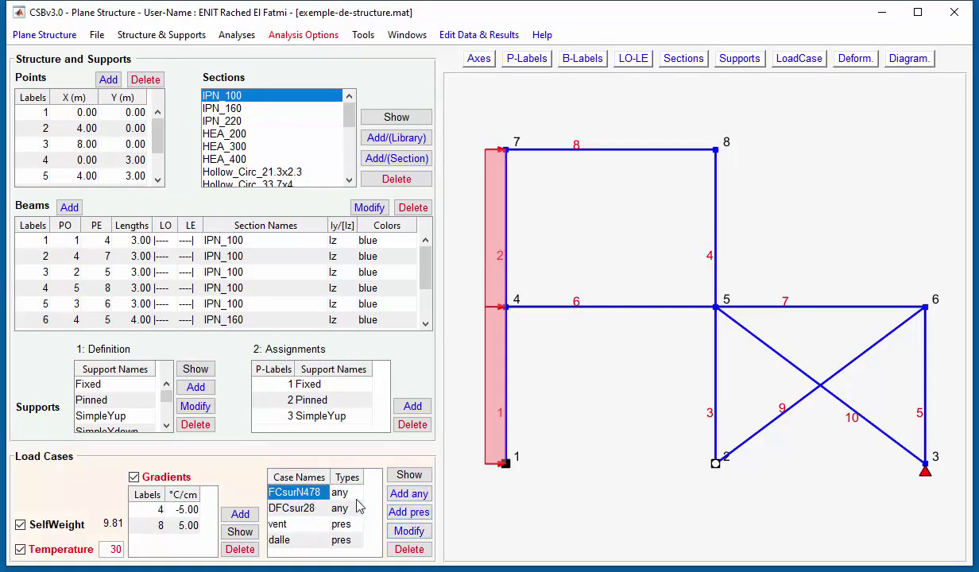
pyautogui.click(415, 531)
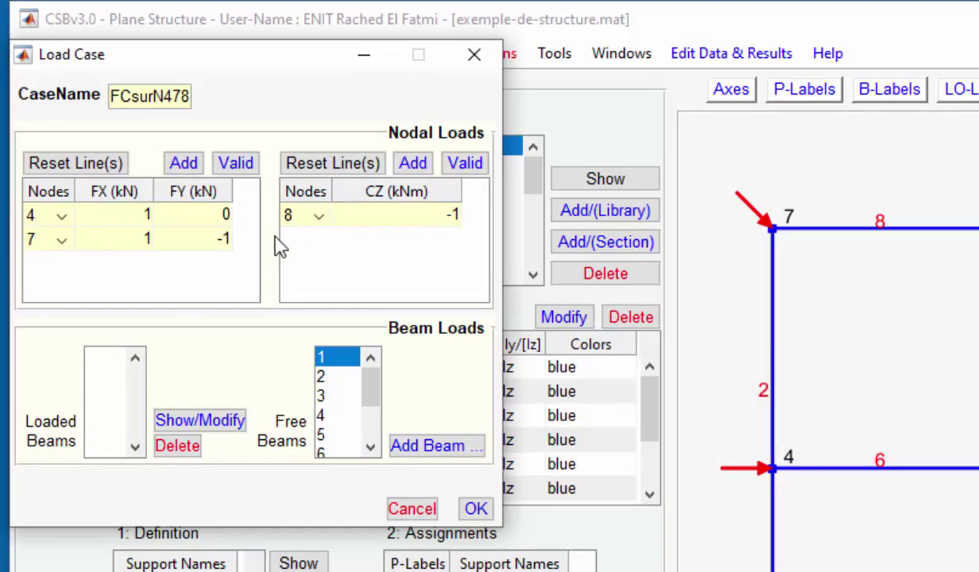
pyautogui.doubleClick(145, 213)
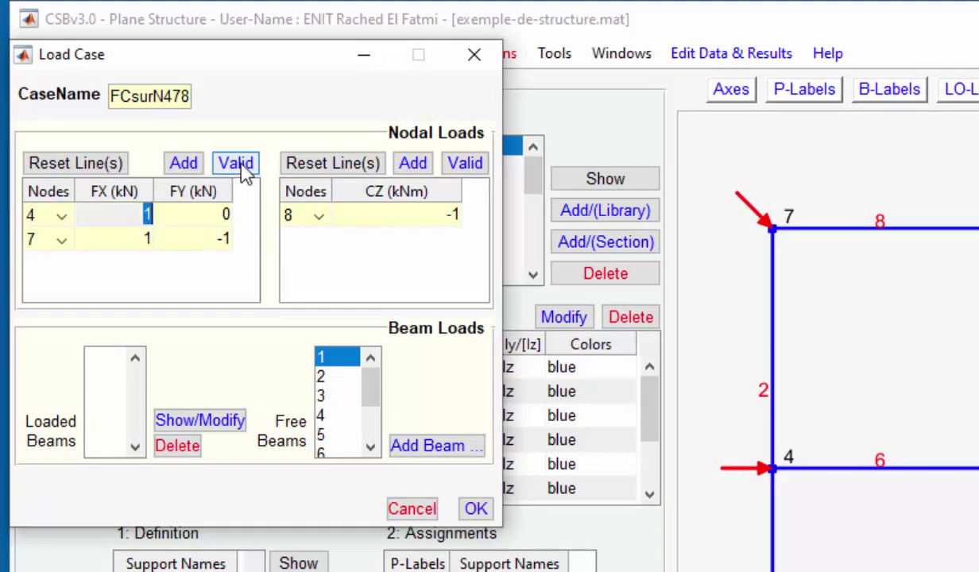
pyautogui.click(477, 56)
# Step: Reopen the DFCsur28 load case, review the point, uniform and linear force loads on beam 2, and cancel without changes
pyautogui.click(331, 509)
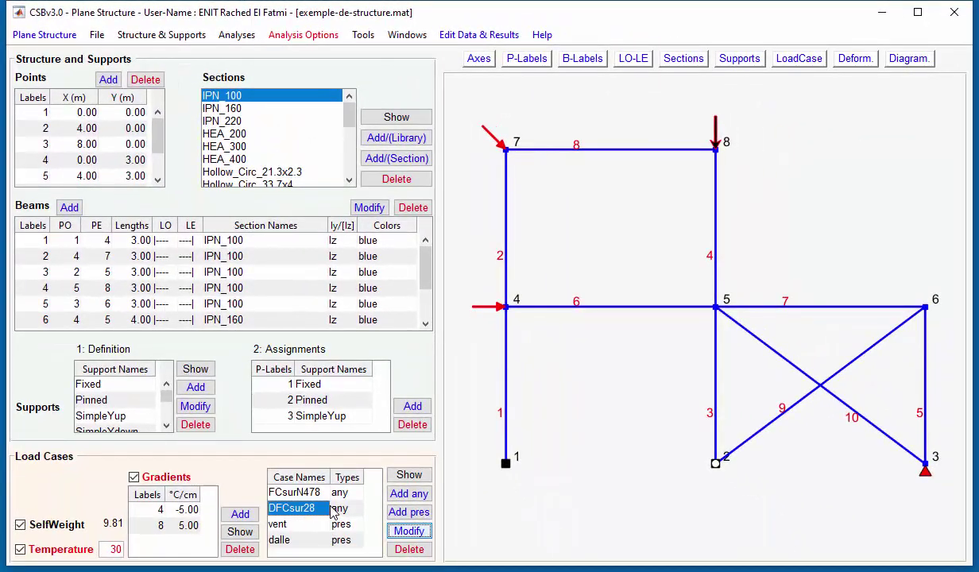
pyautogui.click(415, 532)
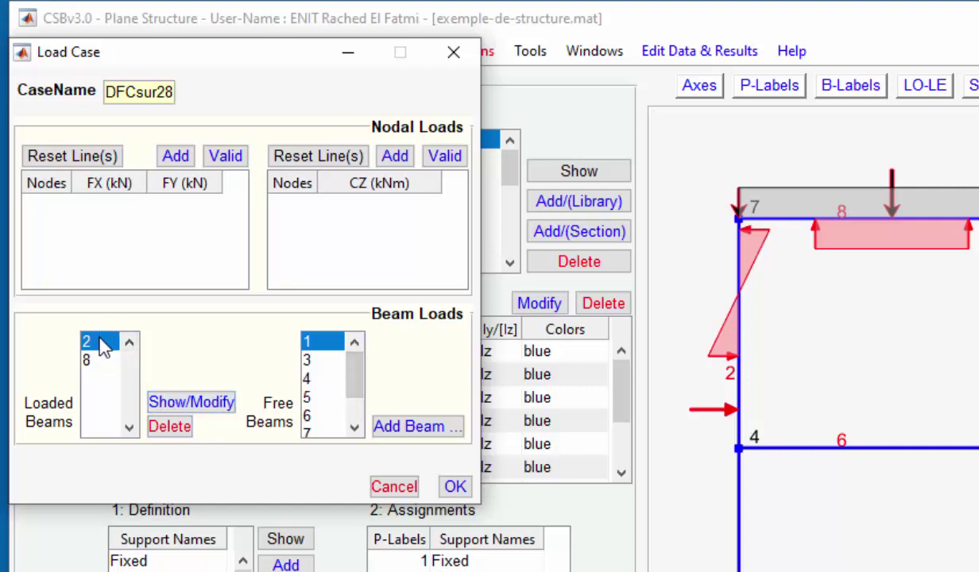
pyautogui.click(205, 405)
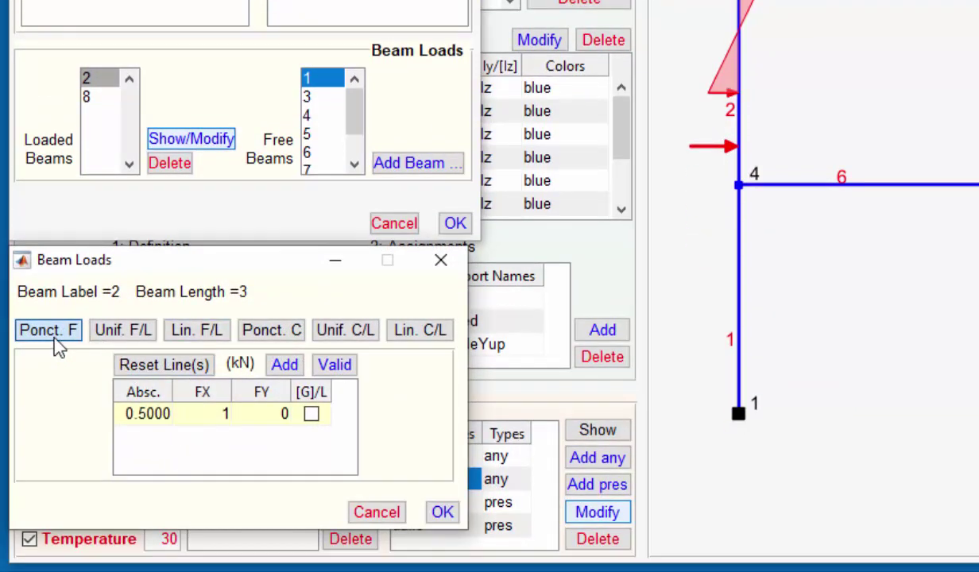
pyautogui.click(101, 330)
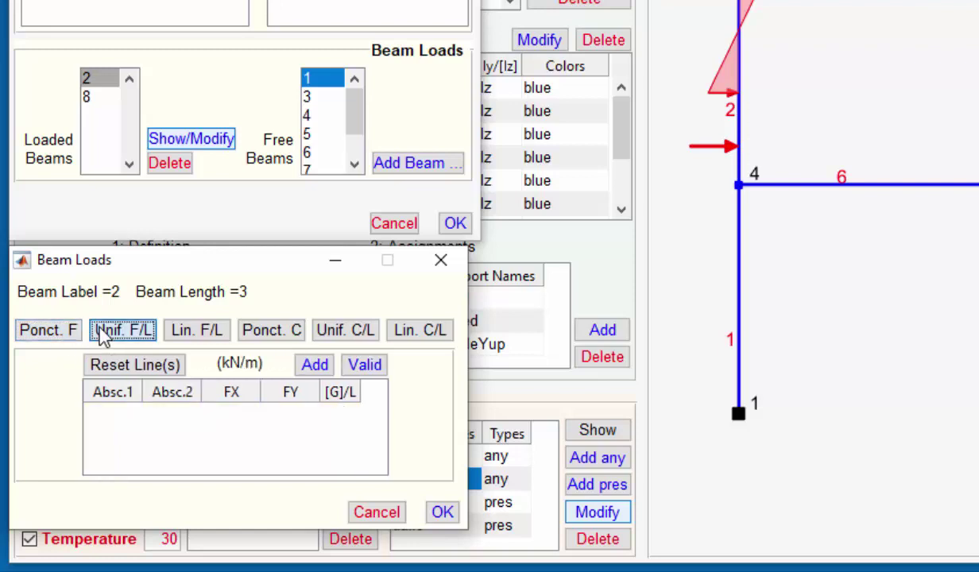
pyautogui.click(183, 328)
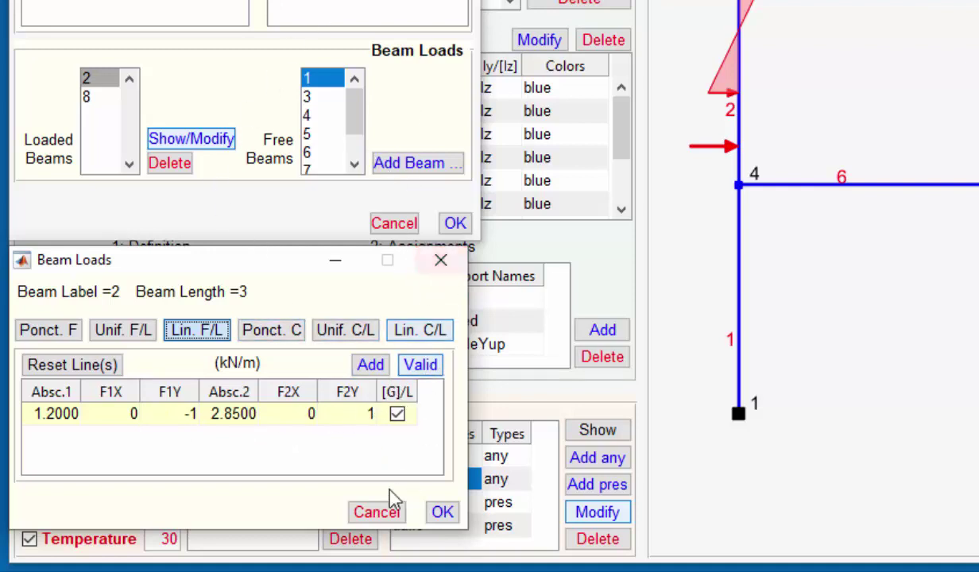
pyautogui.click(378, 512)
pyautogui.click(391, 224)
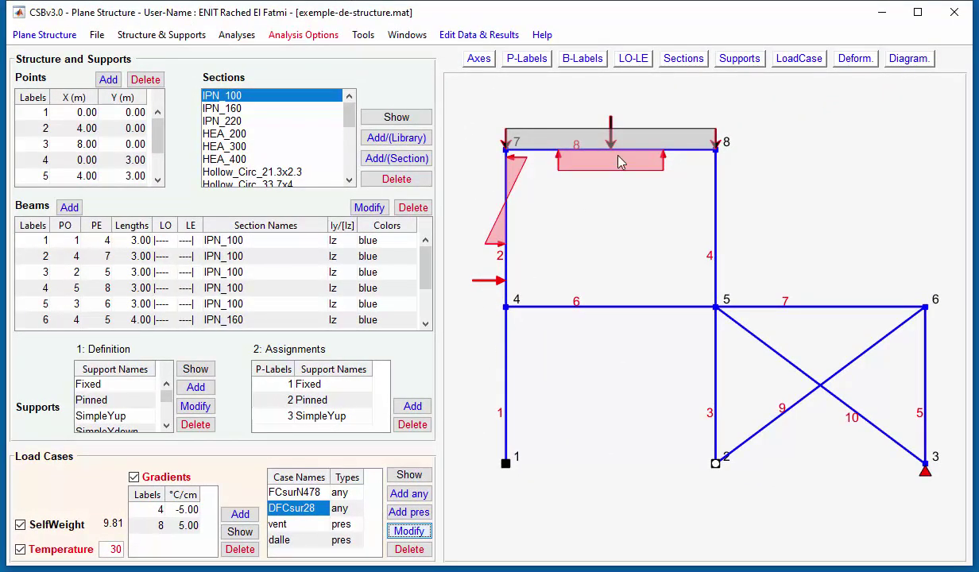
# Step: Hide the load case drawing on the structure, switch to the equilibrium analysis and solve the load cases
pyautogui.click(800, 61)
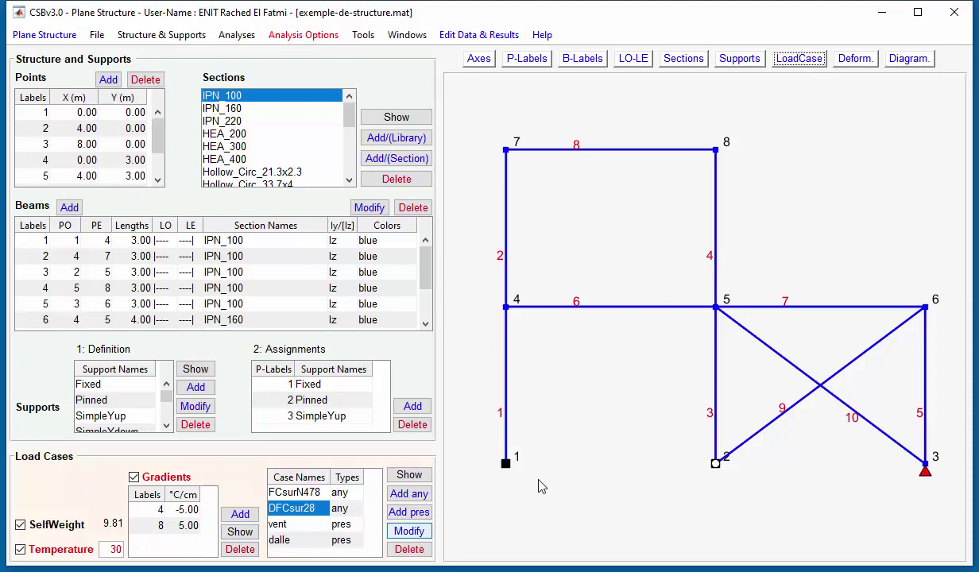
pyautogui.click(235, 39)
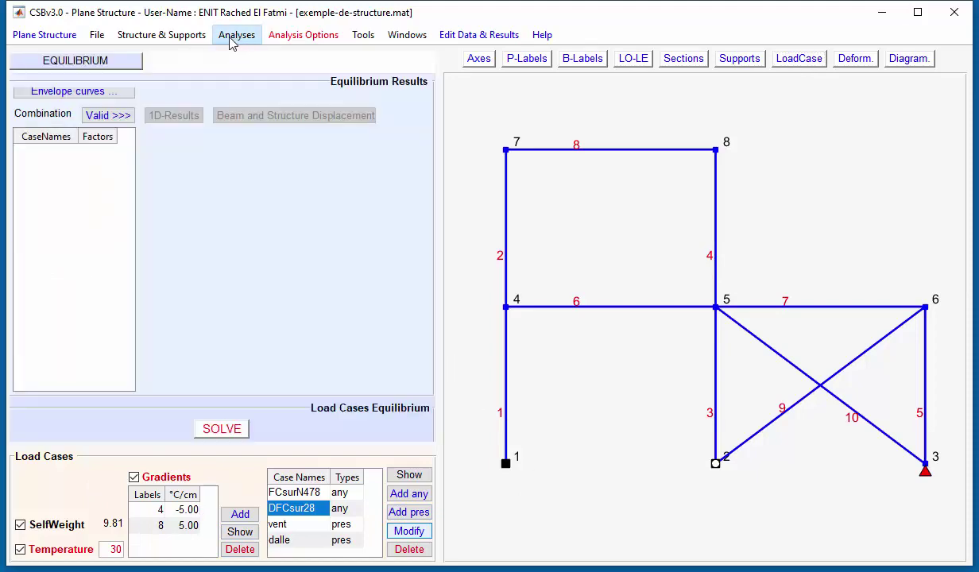
pyautogui.click(161, 35)
pyautogui.click(235, 36)
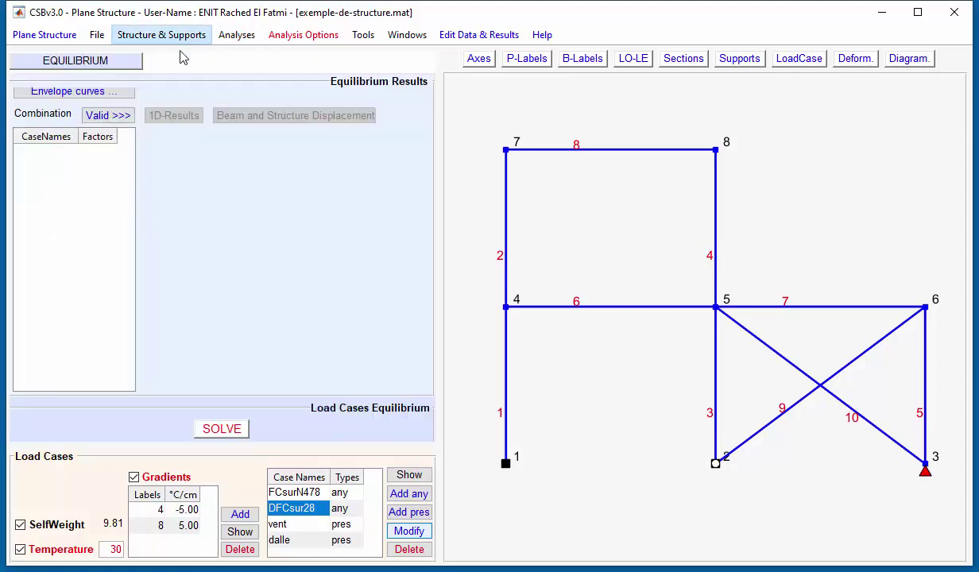
pyautogui.click(230, 37)
pyautogui.click(139, 64)
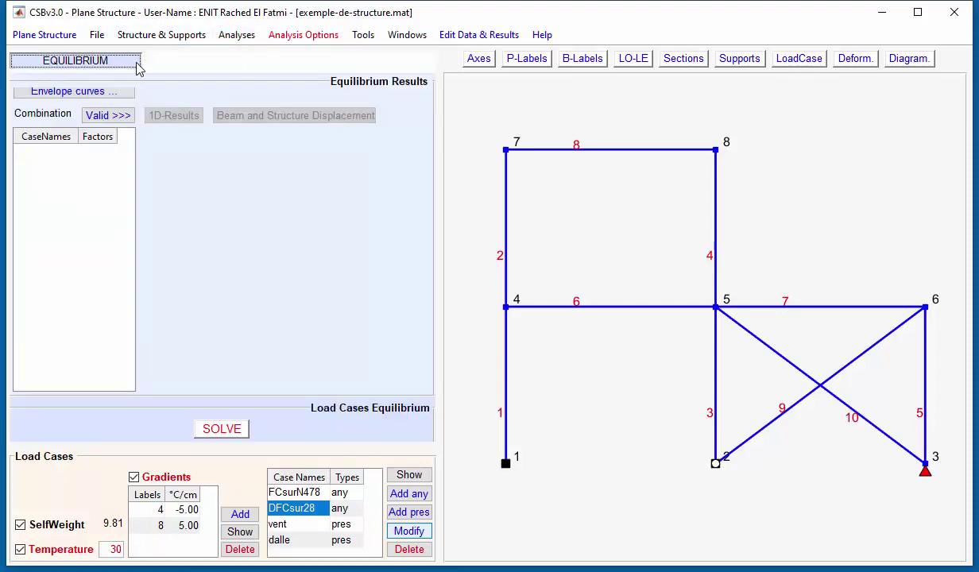
pyautogui.click(218, 437)
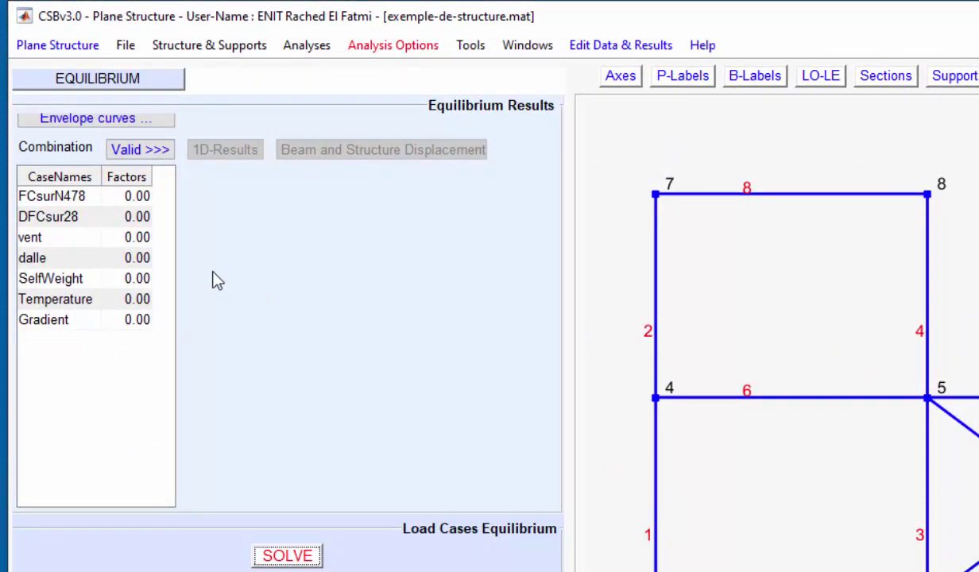
# Step: Set the combination factors of load cases DFCsur28 and FCsurN478 to 1
pyautogui.doubleClick(131, 223)
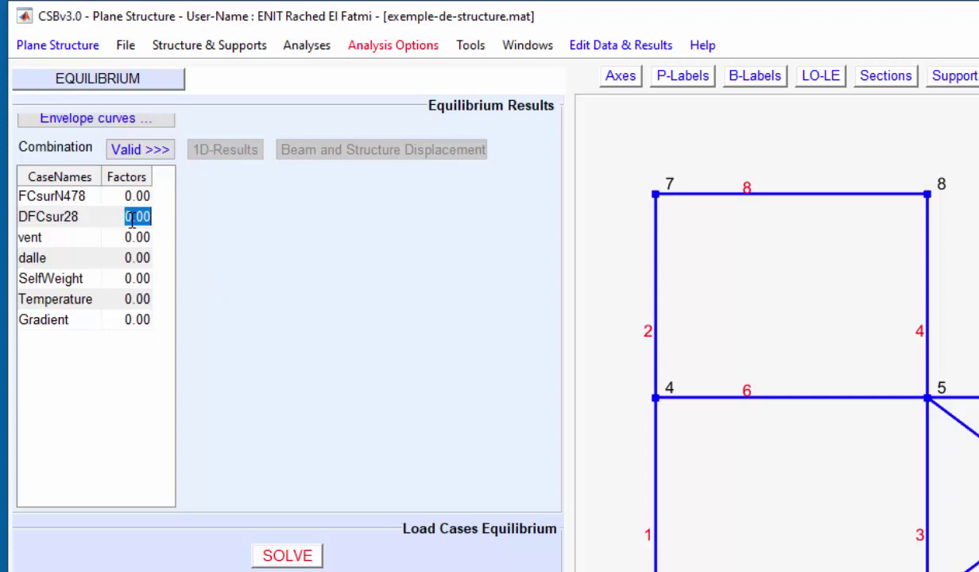
pyautogui.write('1')
pyautogui.doubleClick(131, 197)
pyautogui.write('1')
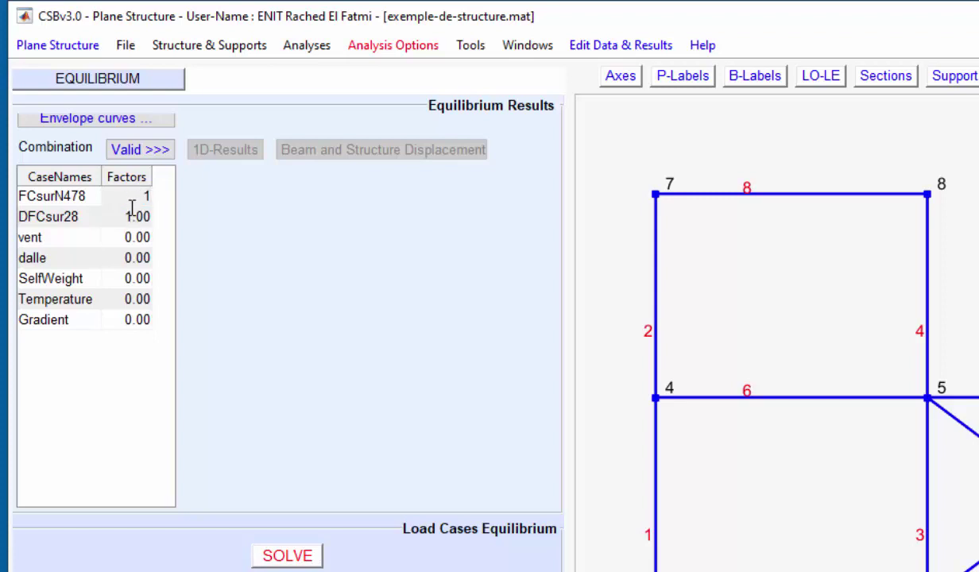
# Step: Set the combination factors to 0.90 for FCsurN478 and 0.75 for DFCsur28
pyautogui.doubleClick(147, 194)
pyautogui.doubleClick(133, 225)
pyautogui.write('0')
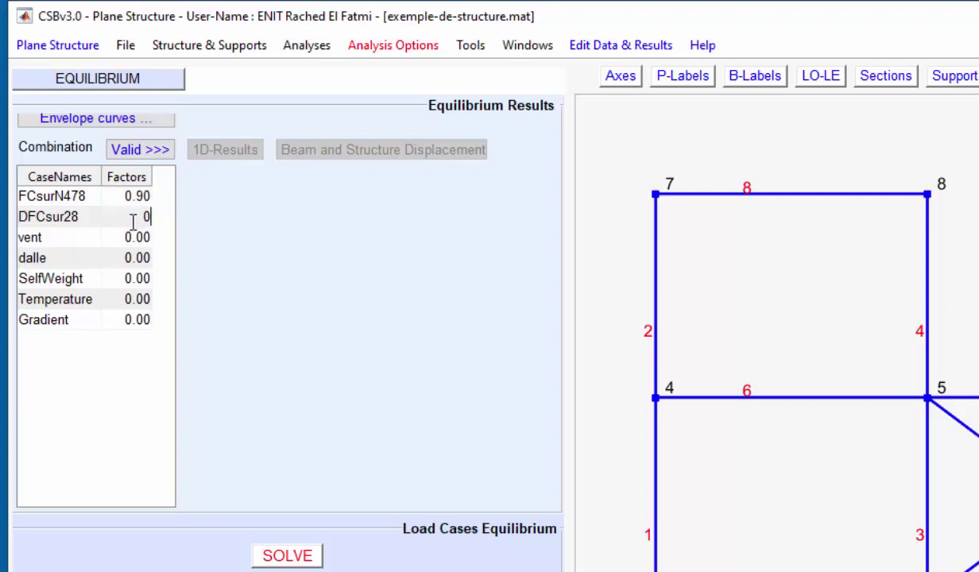
pyautogui.write('.75')
# Step: Set the combination factors of SelfWeight and Gradient to 1 and validate the combination
pyautogui.doubleClick(131, 280)
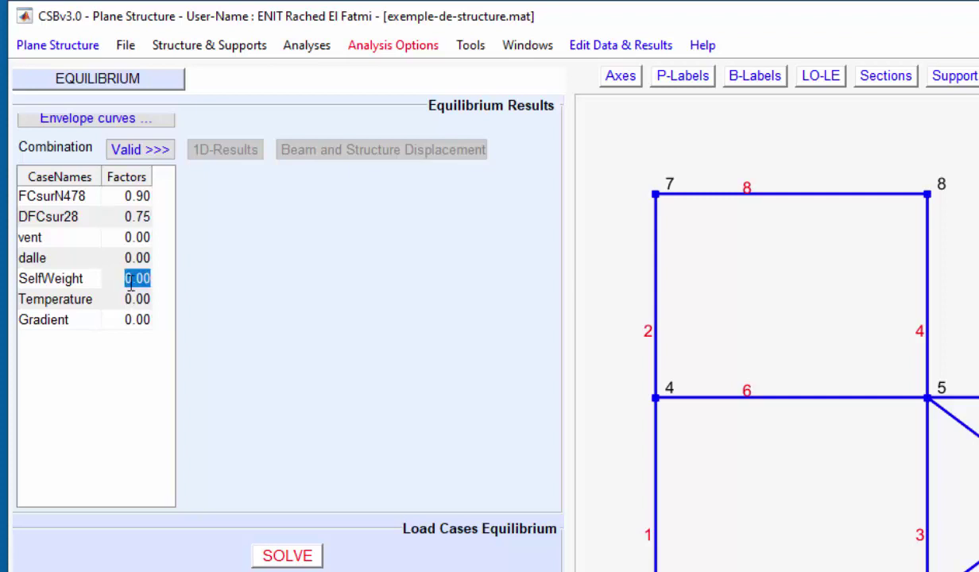
pyautogui.write('1')
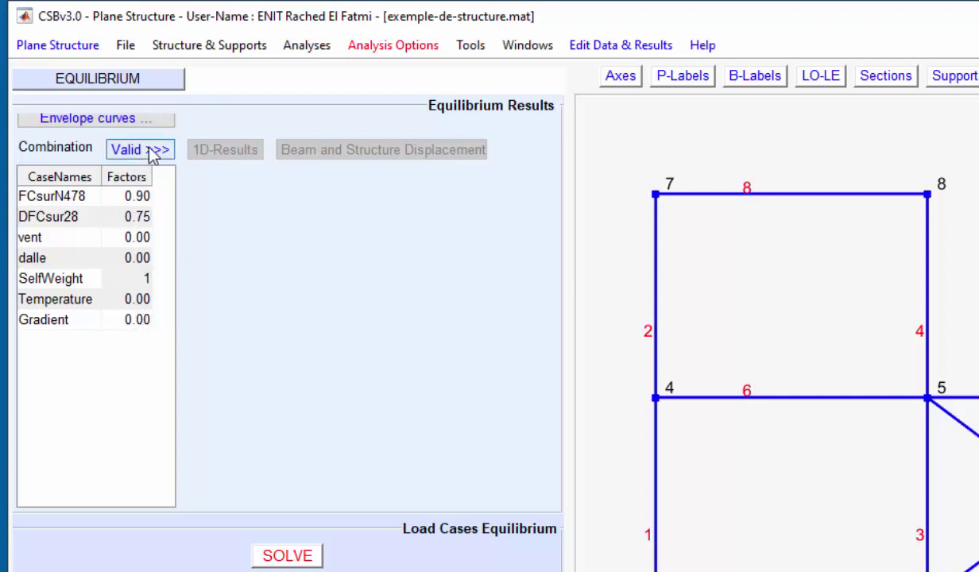
pyautogui.doubleClick(130, 321)
pyautogui.write('1')
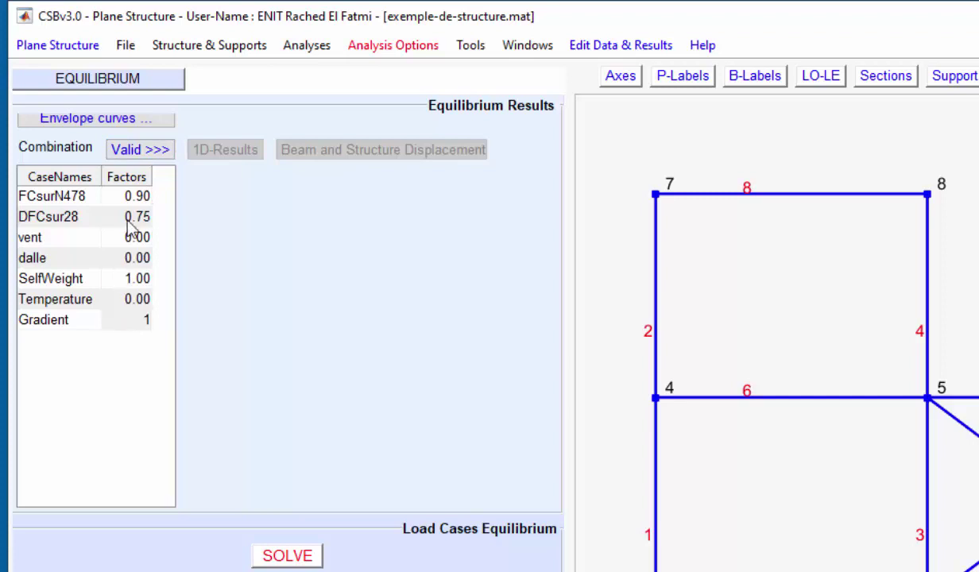
pyautogui.click(146, 155)
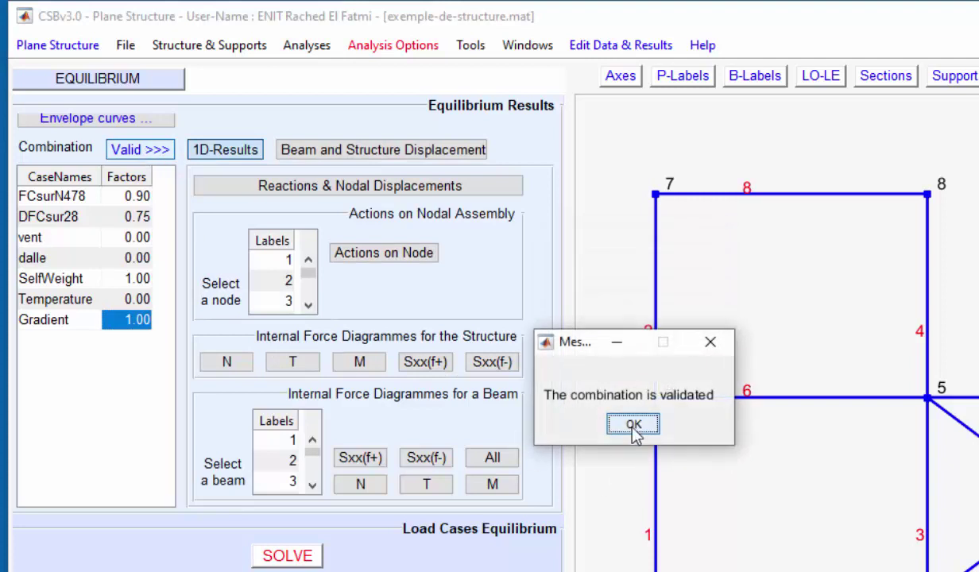
pyautogui.click(634, 423)
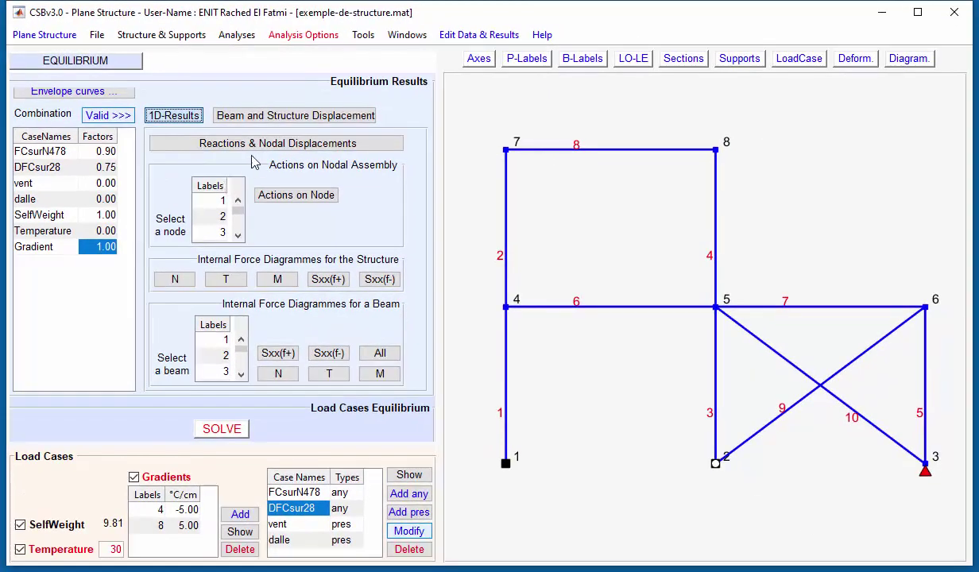
# Step: View the support reactions and nodal displacements of the combination, and close the results
pyautogui.click(335, 189)
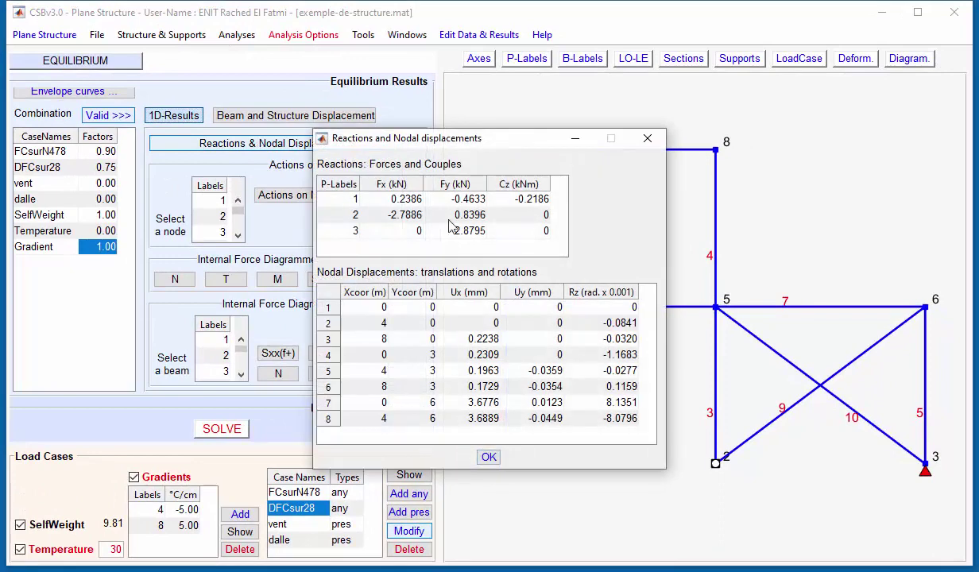
pyautogui.click(648, 141)
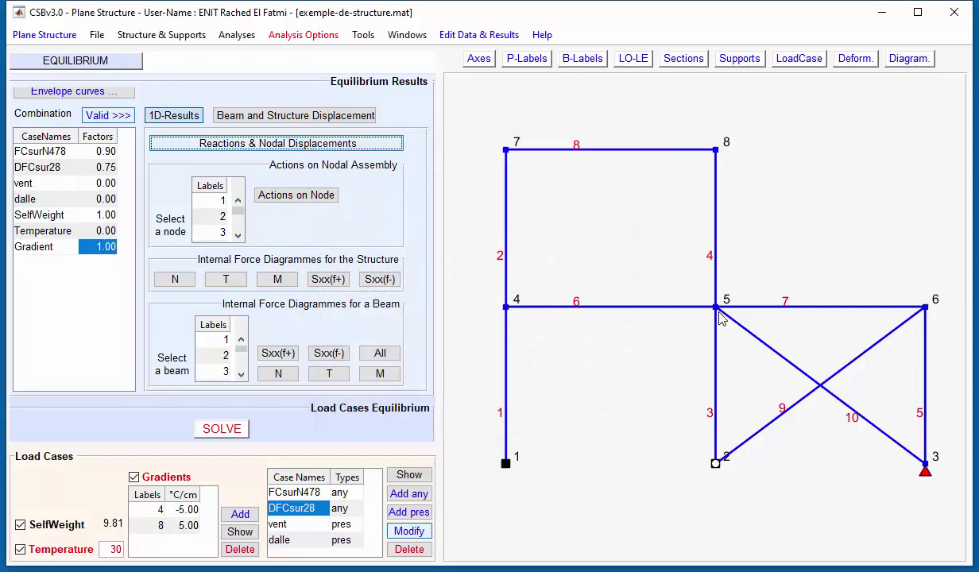
# Step: Show the beam actions on node 5 and move the results window clear of the structure drawing
pyautogui.click(238, 235)
pyautogui.click(238, 235)
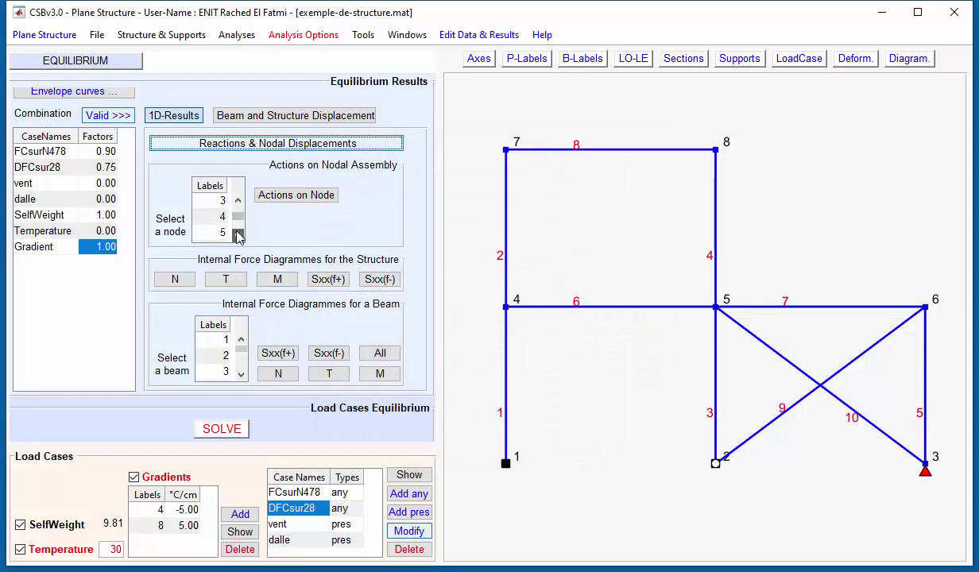
pyautogui.click(216, 232)
pyautogui.click(290, 197)
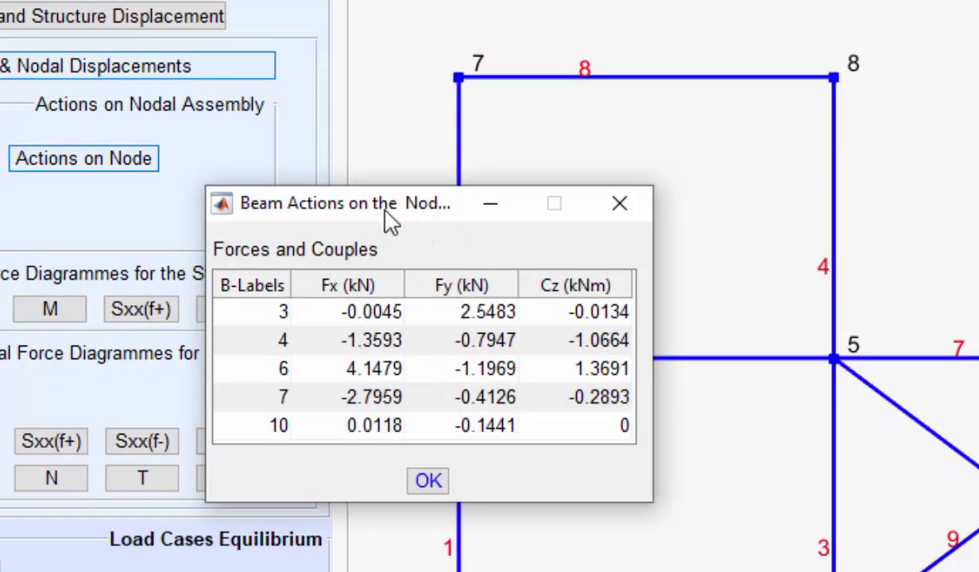
pyautogui.moveTo(385, 212); pyautogui.dragTo(221, 168)
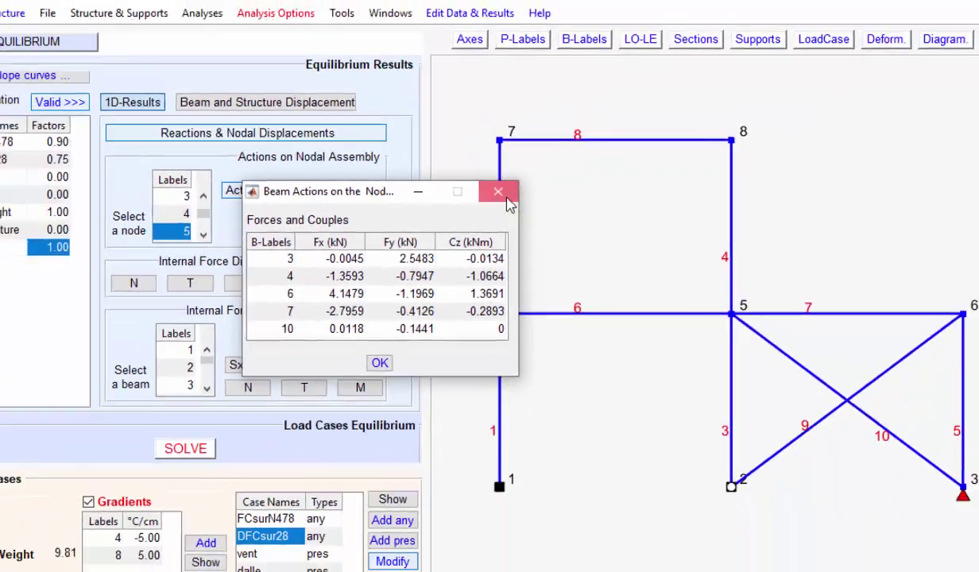
# Step: Close the node actions, display the bending moments on the whole structure, and view the bending moment diagram of beam 7
pyautogui.click(470, 172)
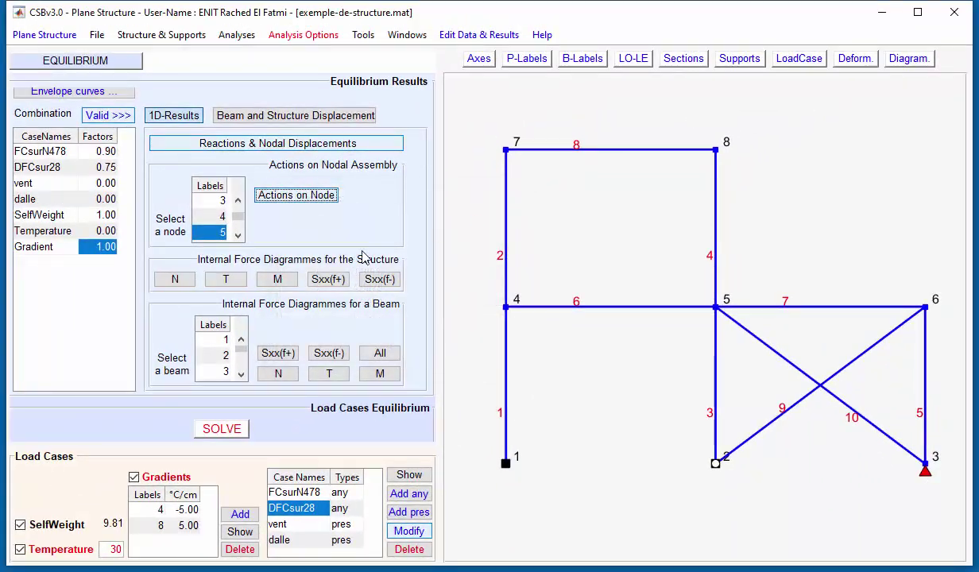
pyautogui.click(277, 280)
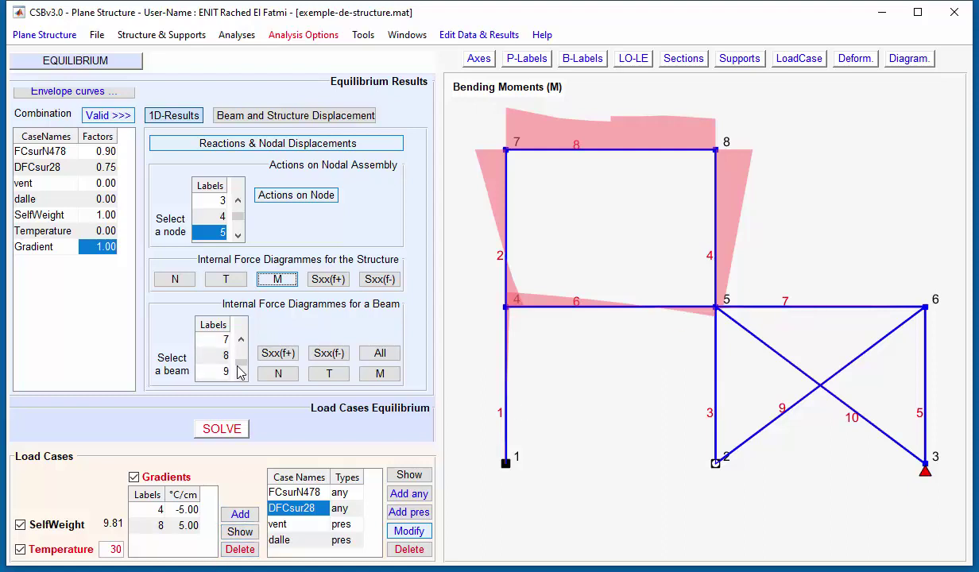
pyautogui.click(223, 340)
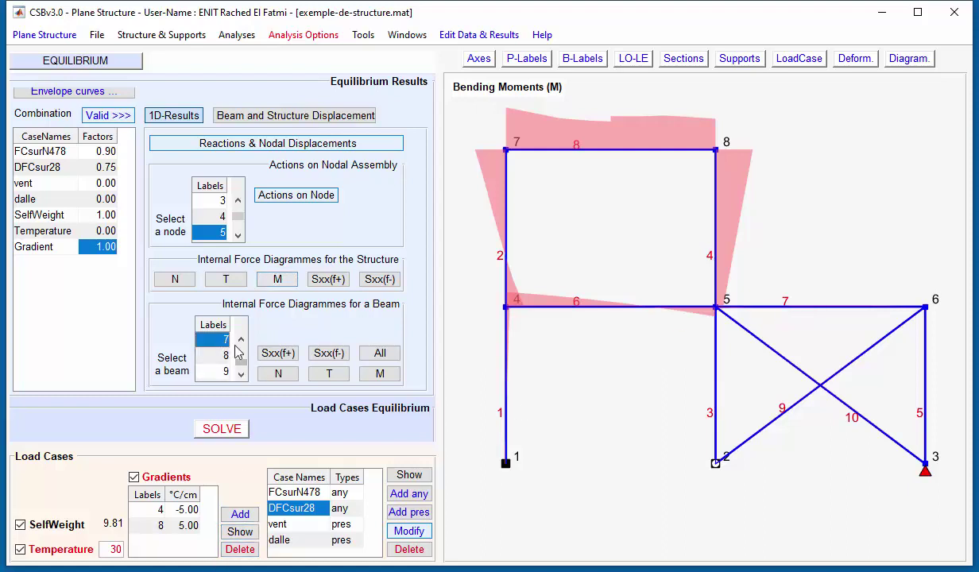
pyautogui.click(379, 374)
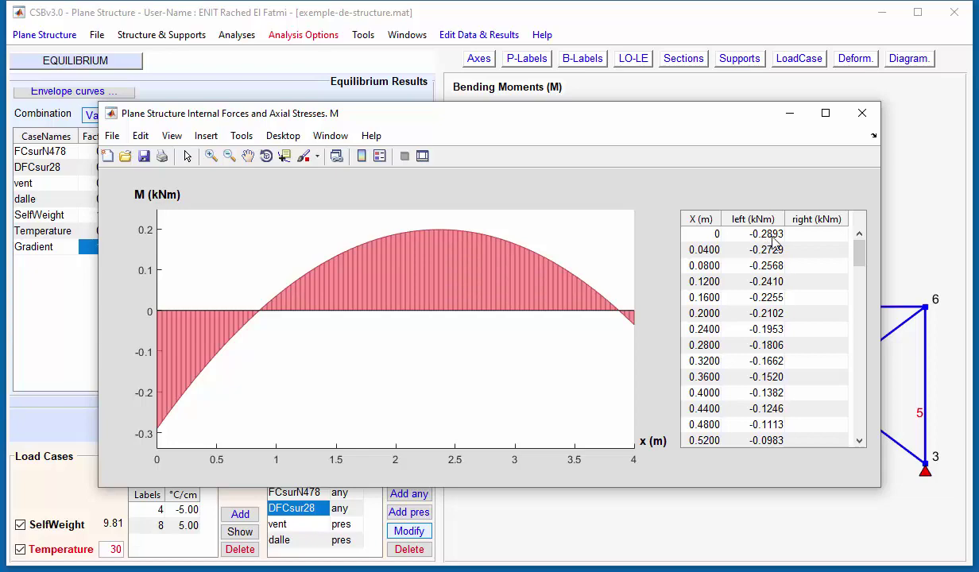
pyautogui.click(862, 112)
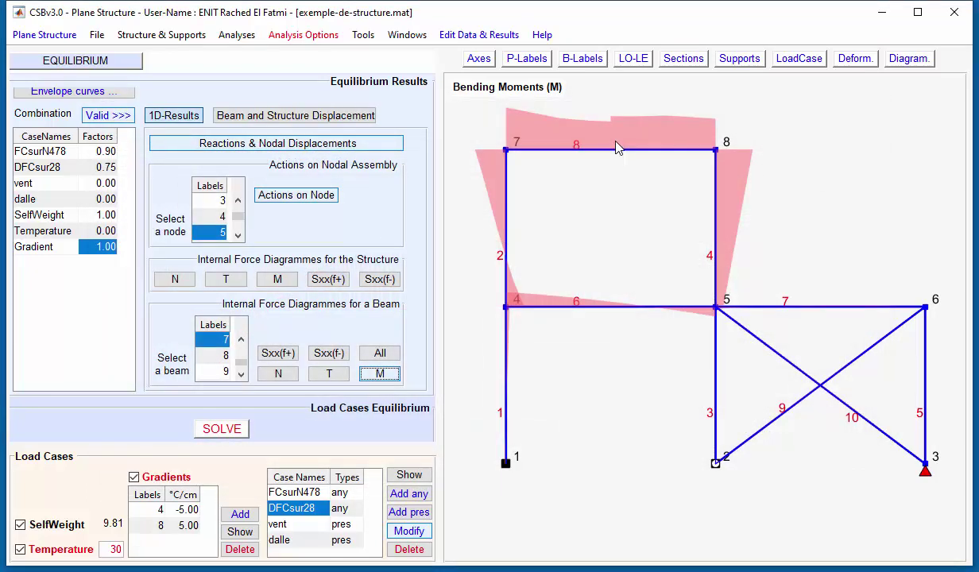
# Step: View the bending moment diagram and value table of beam 8, and close the results
pyautogui.click(214, 355)
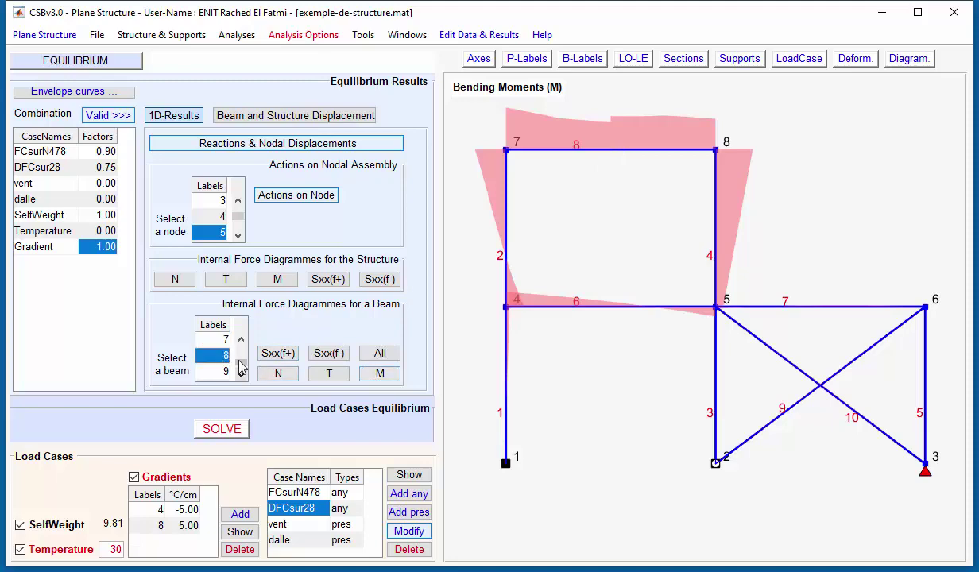
pyautogui.click(378, 374)
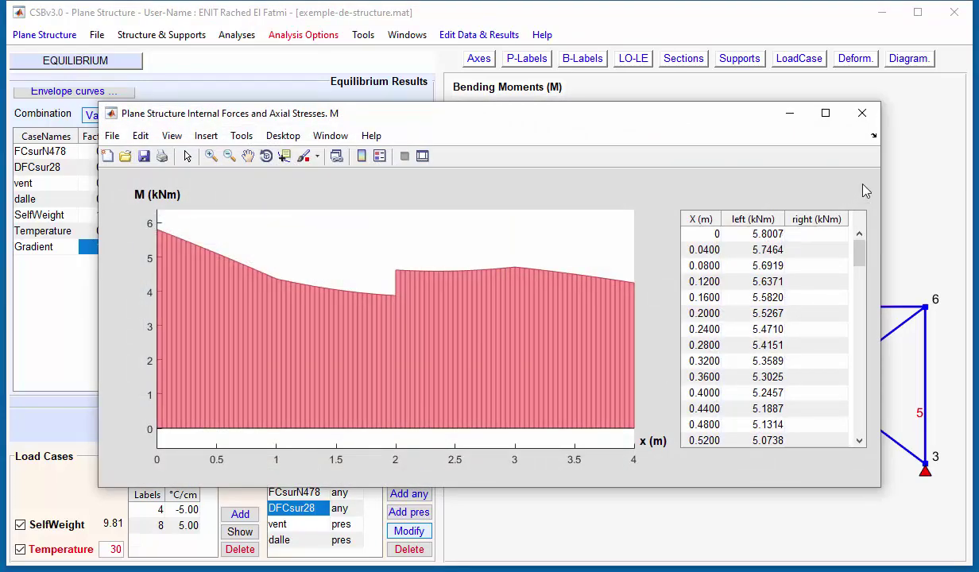
pyautogui.click(861, 113)
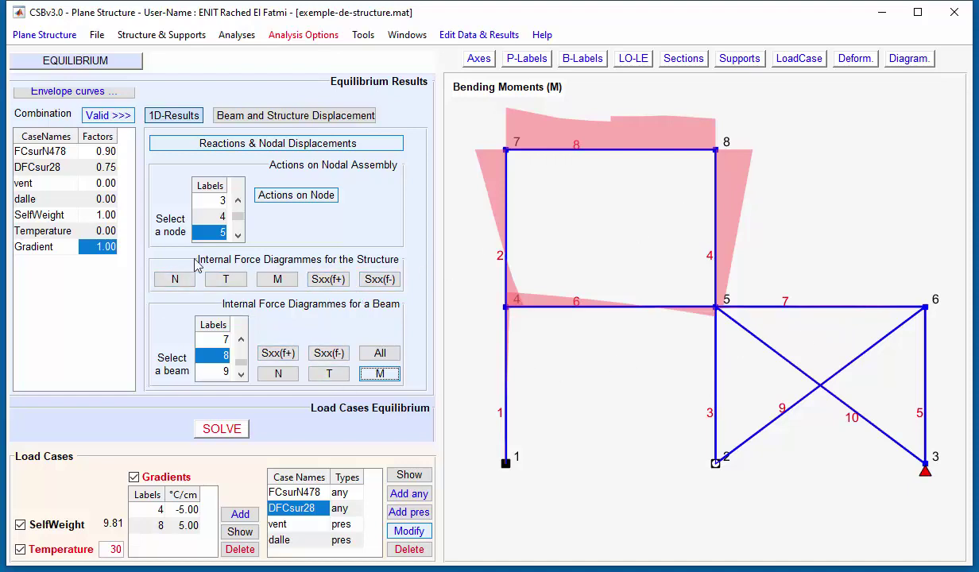
# Step: Display in turn the structure's axial forces, shear forces, and axial stresses in the top and bottom fibers
pyautogui.click(175, 280)
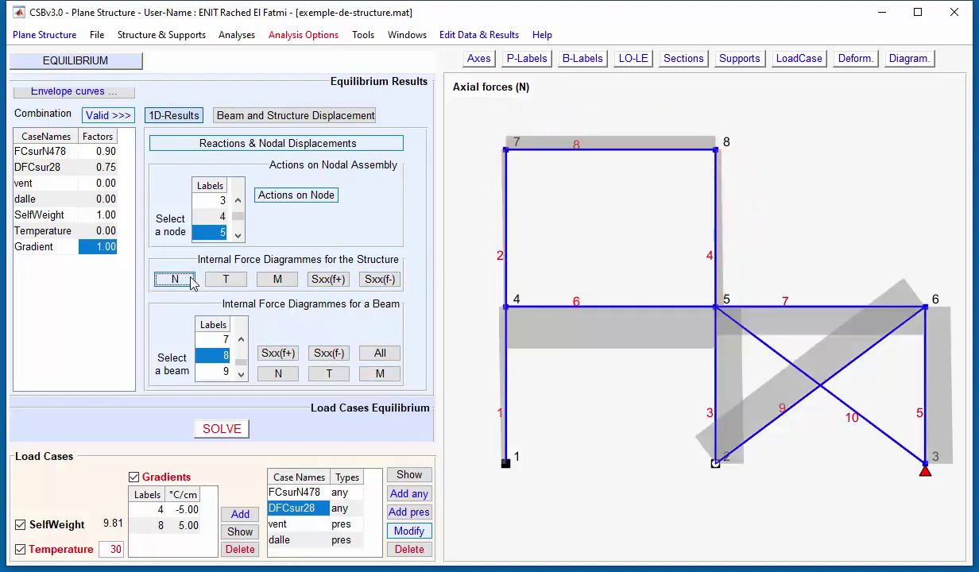
pyautogui.click(236, 284)
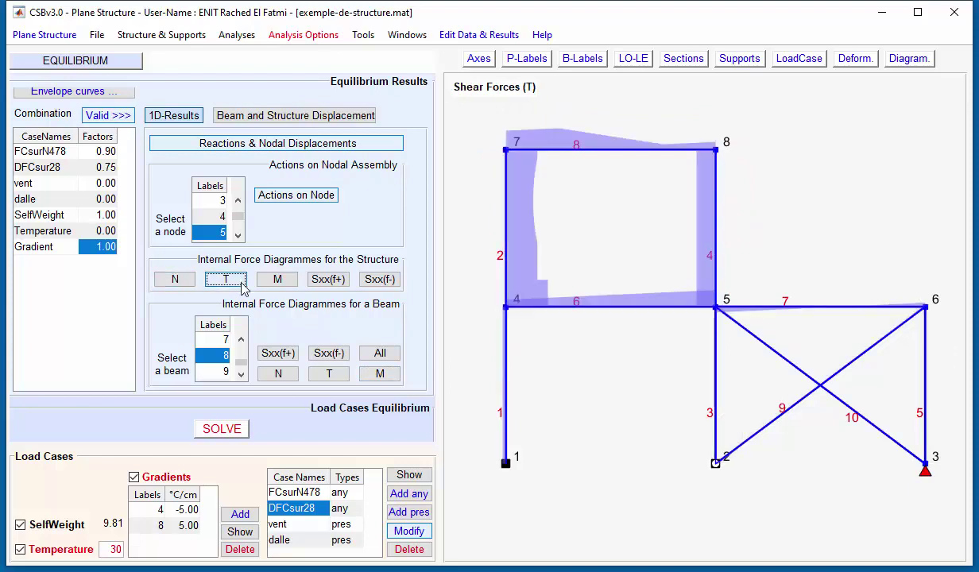
pyautogui.click(321, 288)
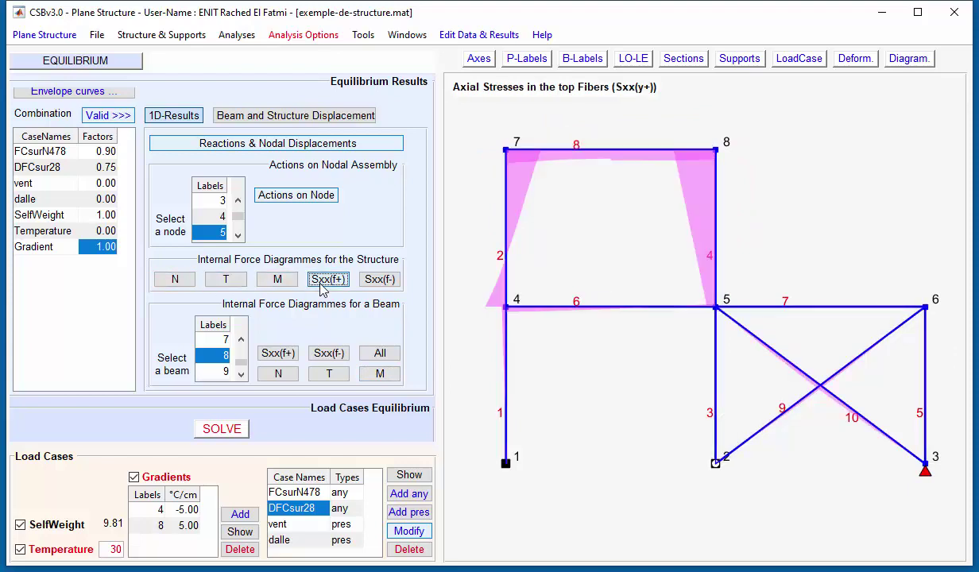
pyautogui.click(369, 282)
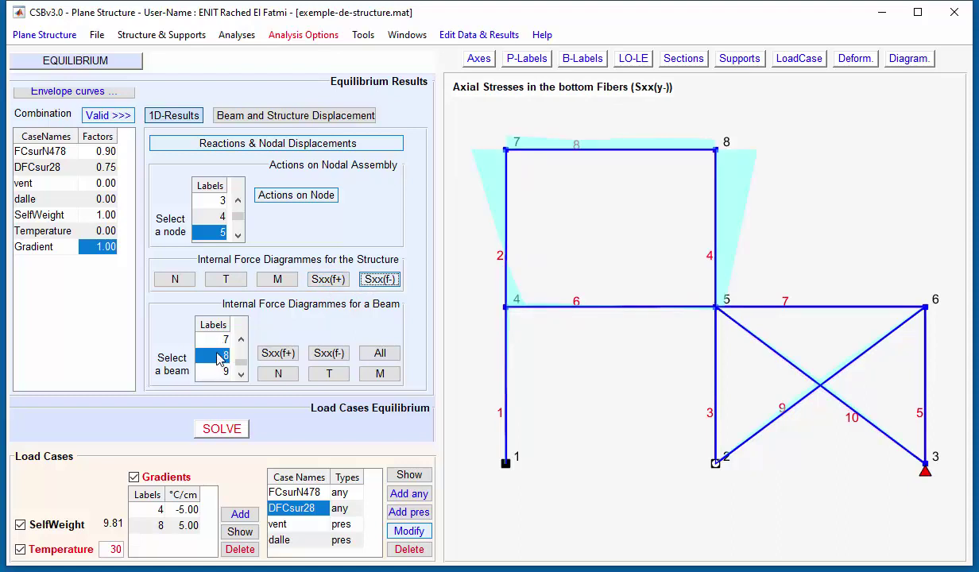
# Step: View the shear force diagram of beam 2 and examine its table around the jump in shear, then close the results
pyautogui.moveTo(243, 364); pyautogui.dragTo(240, 337)
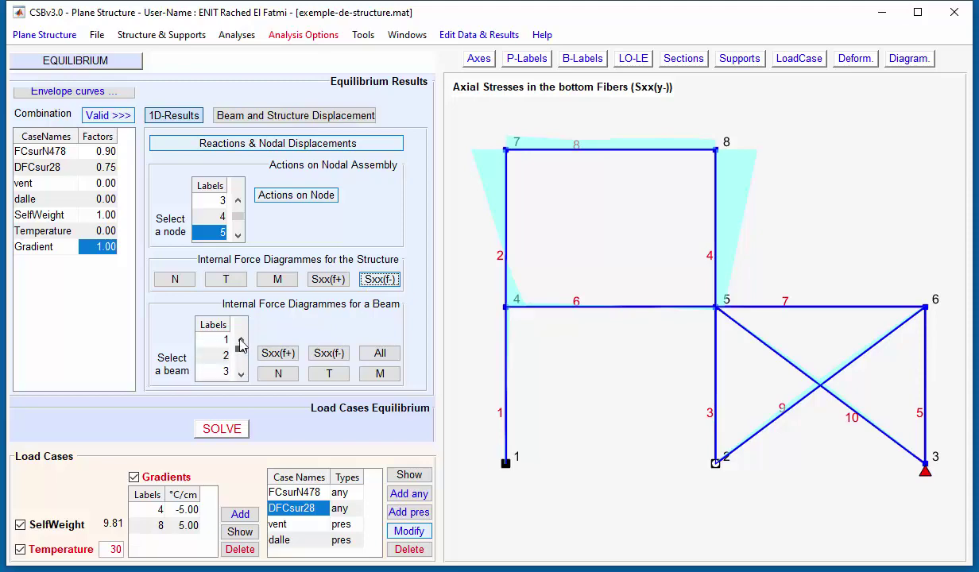
pyautogui.click(221, 355)
pyautogui.click(329, 375)
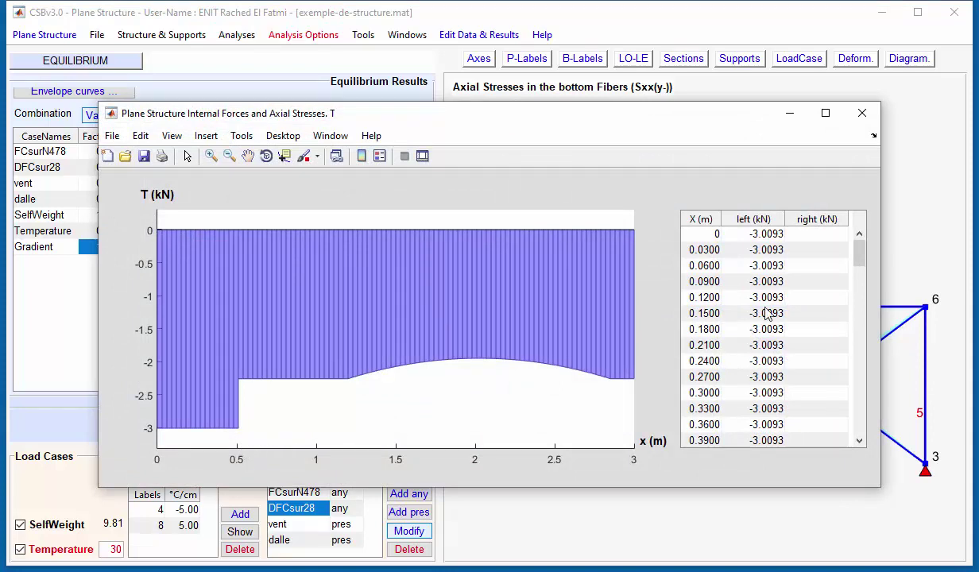
pyautogui.moveTo(859, 253)
pyautogui.mouseDown()
pyautogui.moveTo(857, 421)
pyautogui.moveTo(849, 408)
pyautogui.moveTo(849, 243)
pyautogui.moveTo(848, 270)
pyautogui.mouseUp()
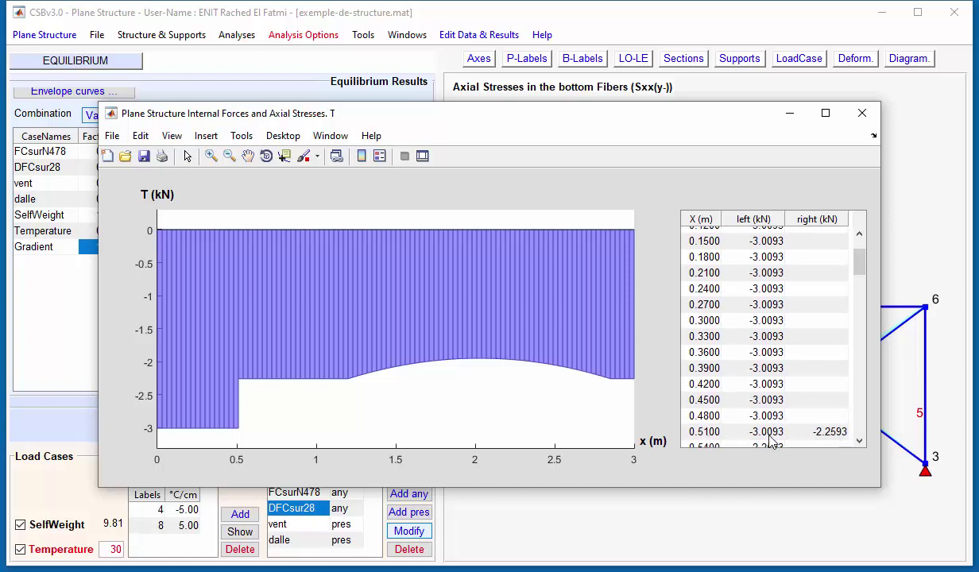
pyautogui.click(861, 113)
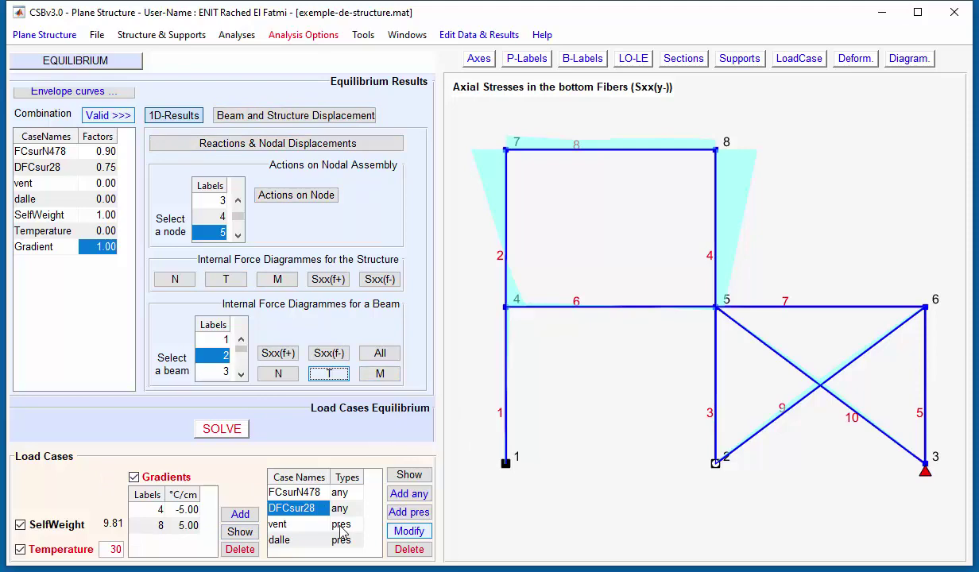
# Step: View the envelope curves window with its empty table of combinations, and close it
pyautogui.click(111, 94)
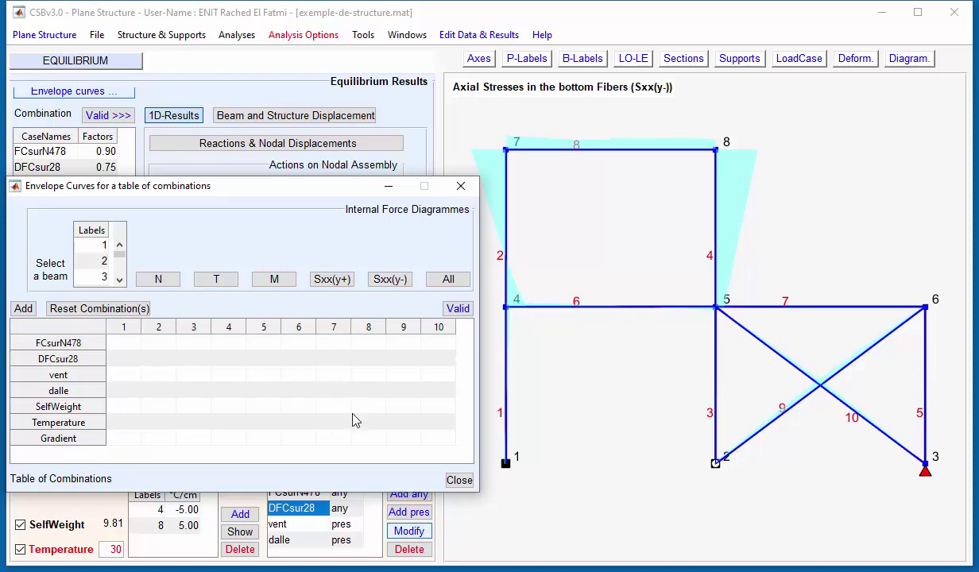
pyautogui.click(460, 186)
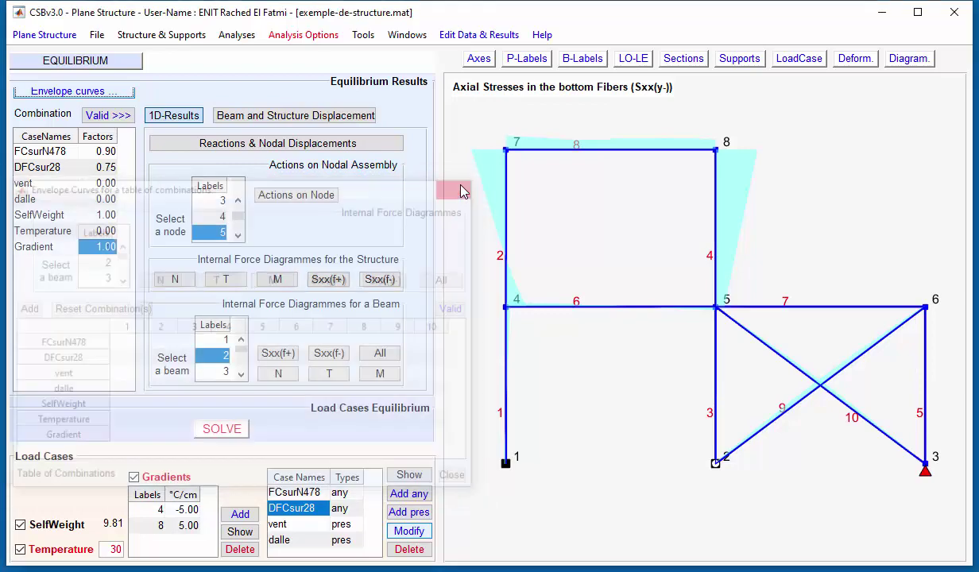